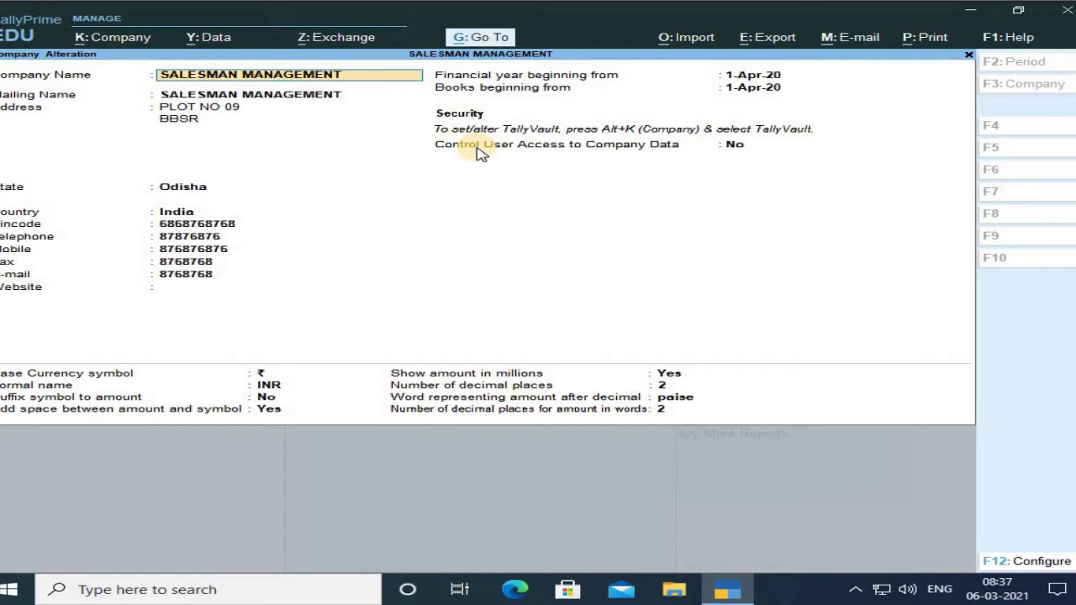
# - Review the company details and base currency settings of SALESMAN MANAGEMENT, accept the alteration form and return to the Gateway of Tally
pyautogui.press('Return')
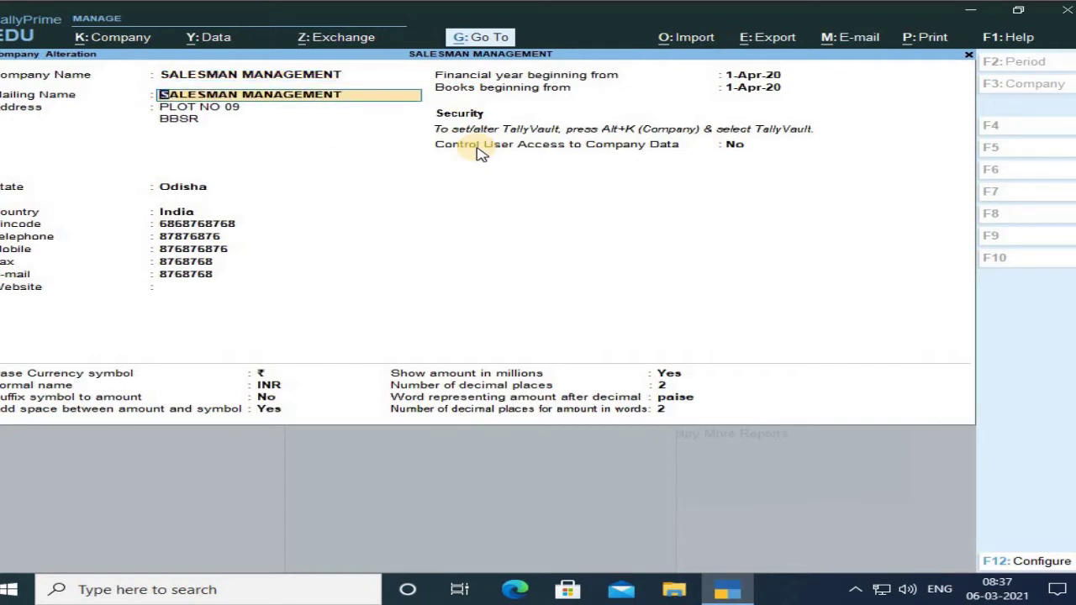
pyautogui.press('Return')
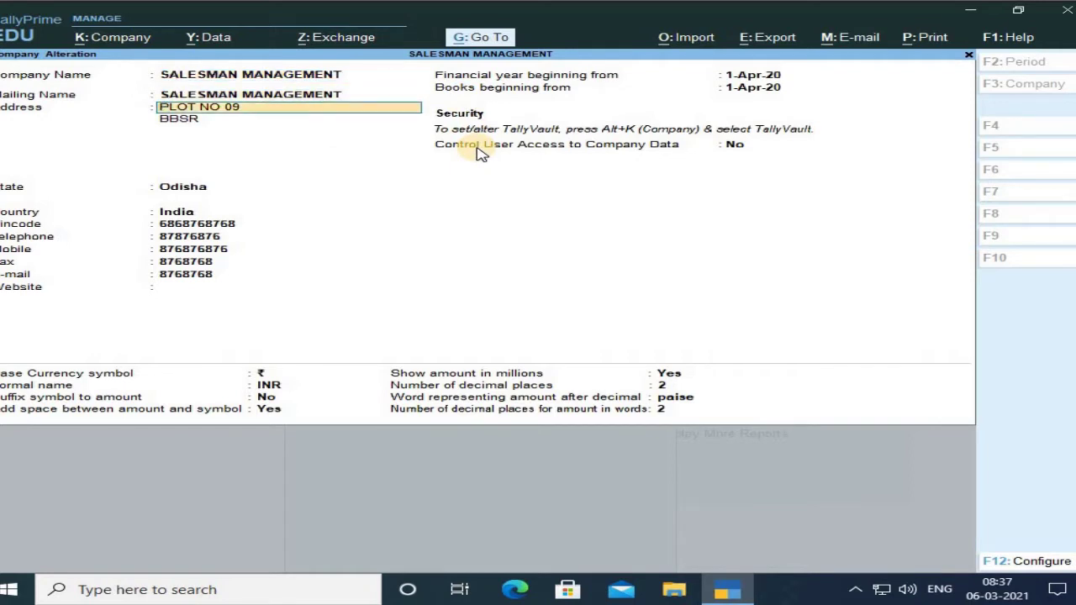
pyautogui.press('Return')
pyautogui.press('Return')
pyautogui.press('Return')
pyautogui.press('Return')
pyautogui.press('Return')
pyautogui.press('Return')
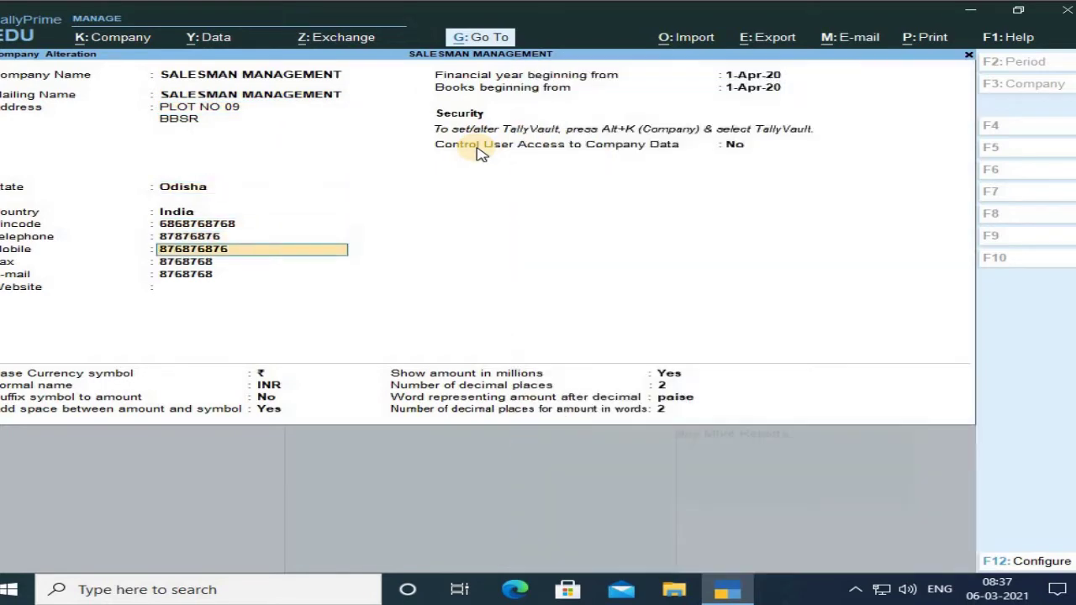
pyautogui.press('Return')
pyautogui.press('Return')
pyautogui.press('Return')
pyautogui.press('Return')
pyautogui.press('Return')
pyautogui.press('Return')
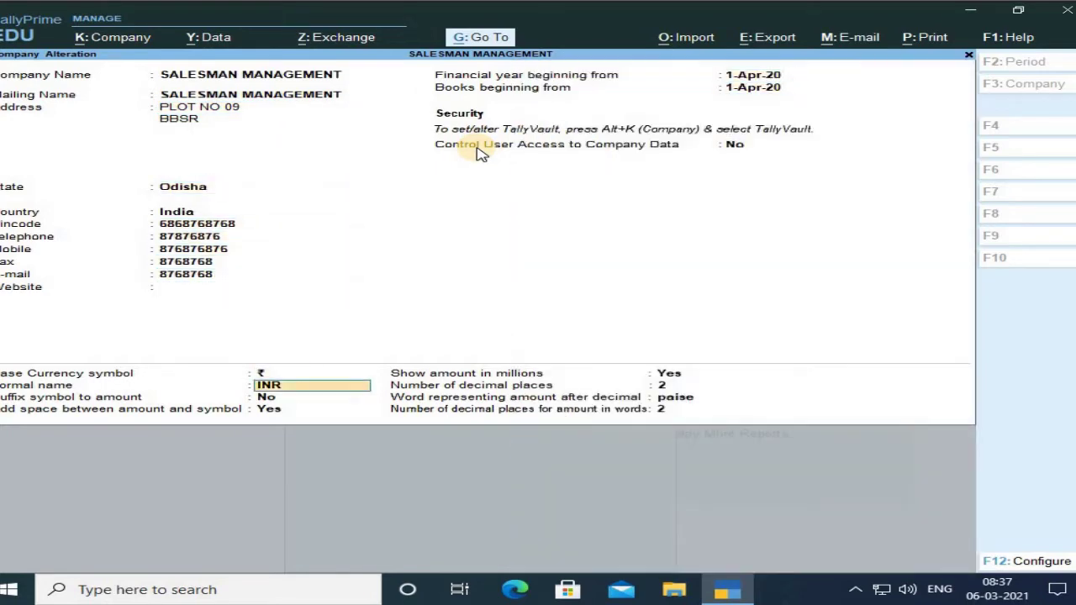
pyautogui.press('Return')
pyautogui.press('Return')
pyautogui.press('Return')
pyautogui.press('Return')
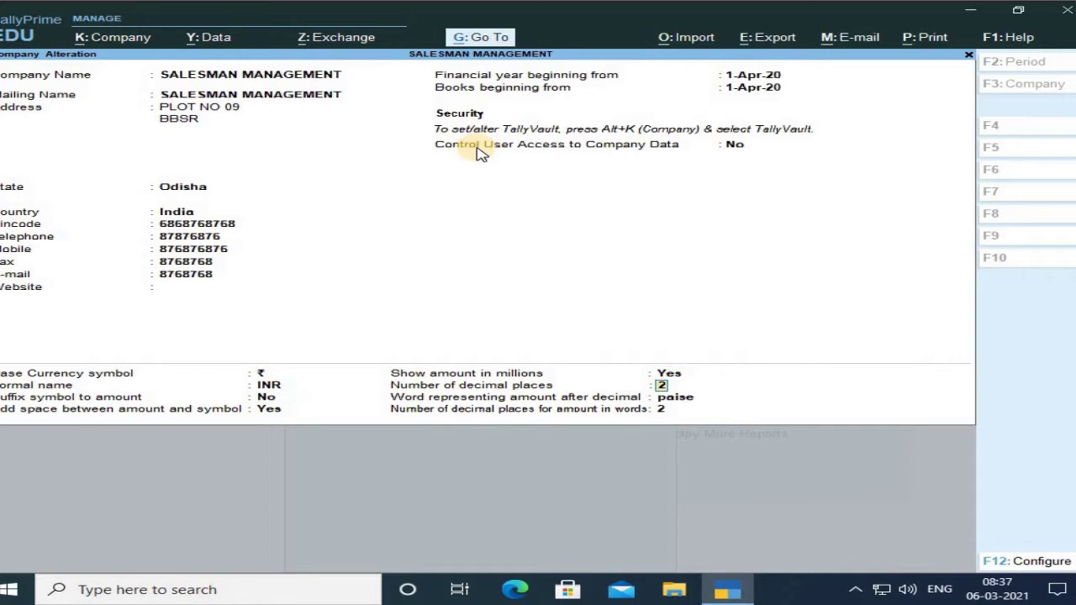
pyautogui.press('Return')
pyautogui.press('Return')
pyautogui.press('Return')
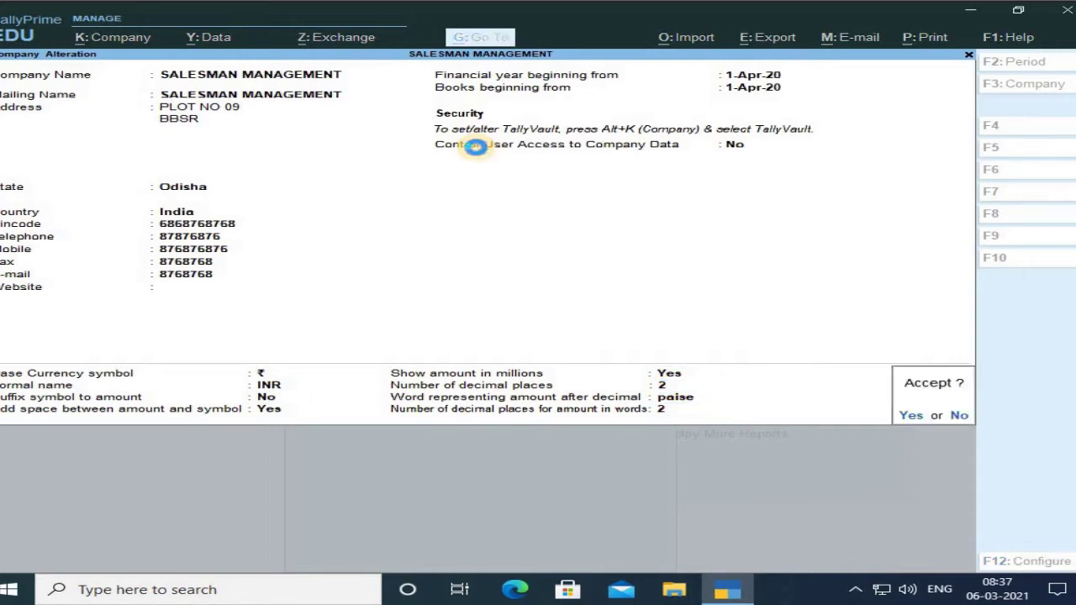
pyautogui.press('Return')
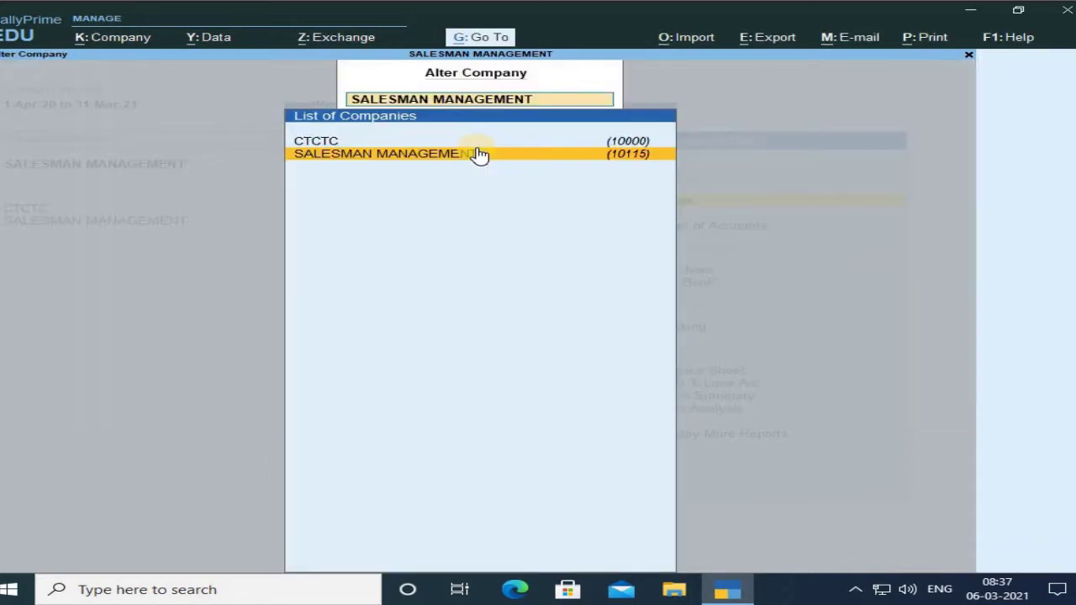
pyautogui.press('Escape')
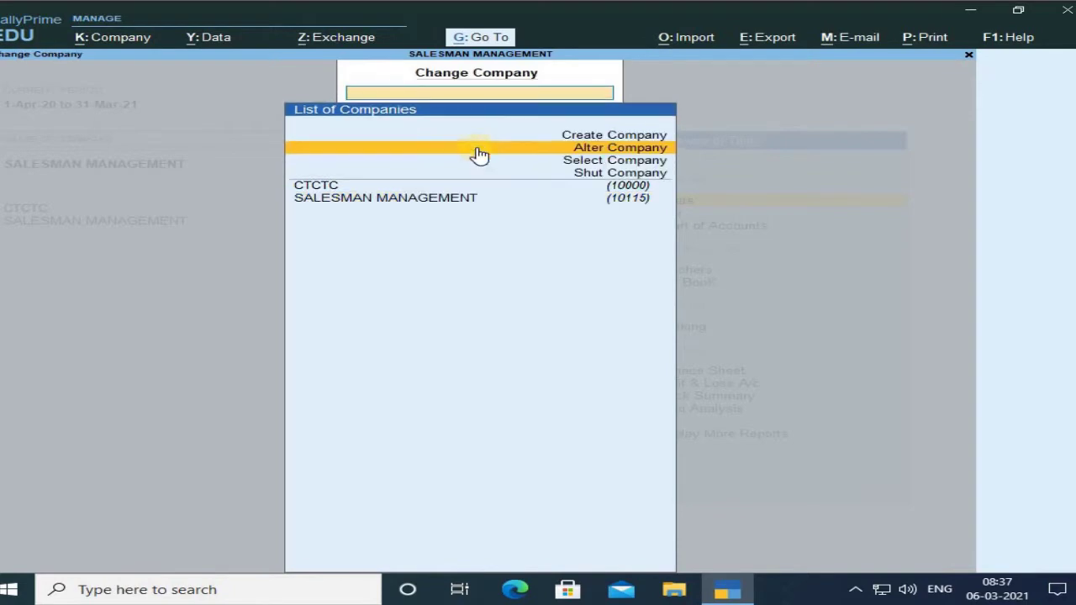
pyautogui.press('Escape')
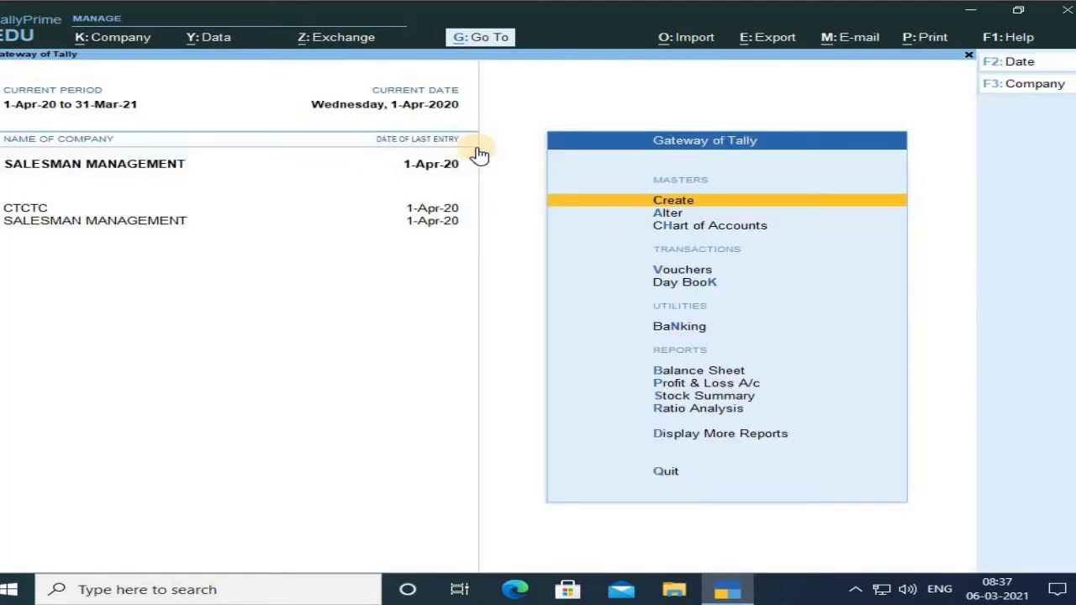
# - Examine the company features of SALESMAN MANAGEMENT, including the cost centre setting, and accept them as they are
pyautogui.press('F11')
pyautogui.press('Return')
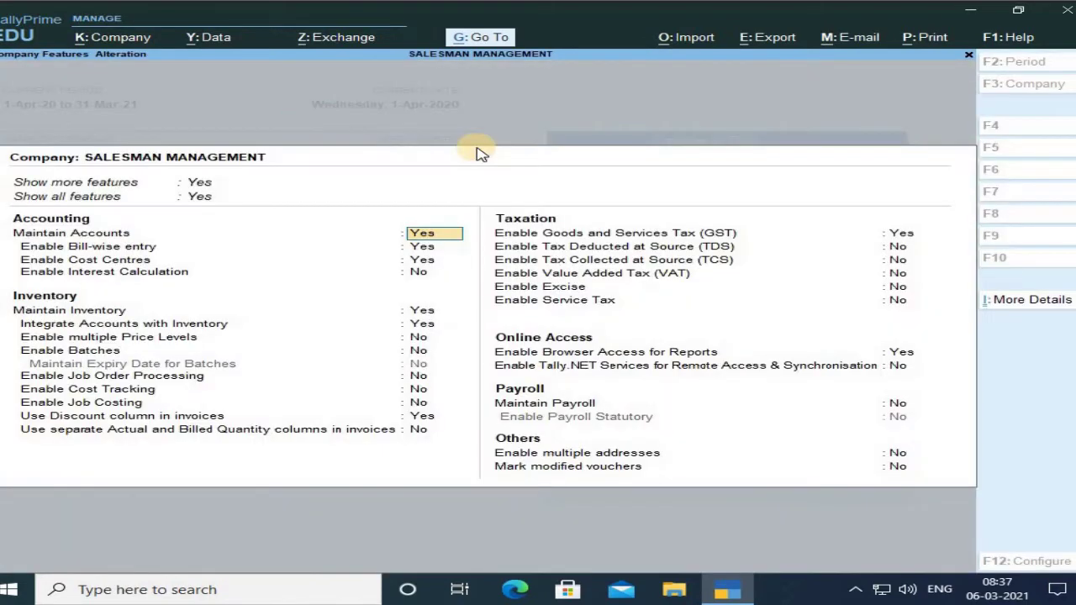
pyautogui.press('Down')
pyautogui.press('Down')
pyautogui.press('Down')
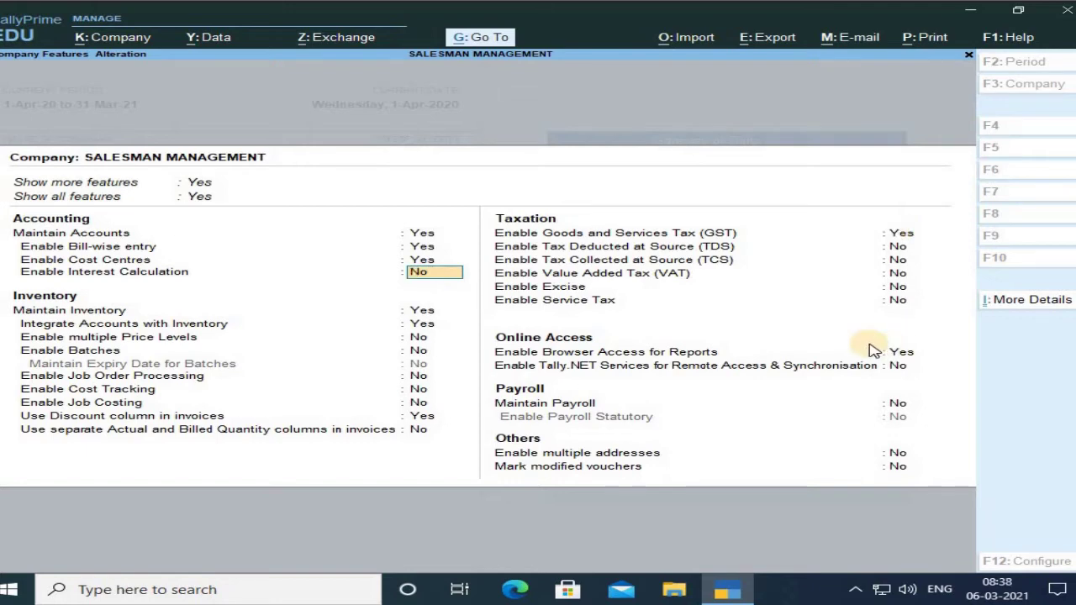
pyautogui.hotkey('ctrl', 'a')
pyautogui.press('Escape')
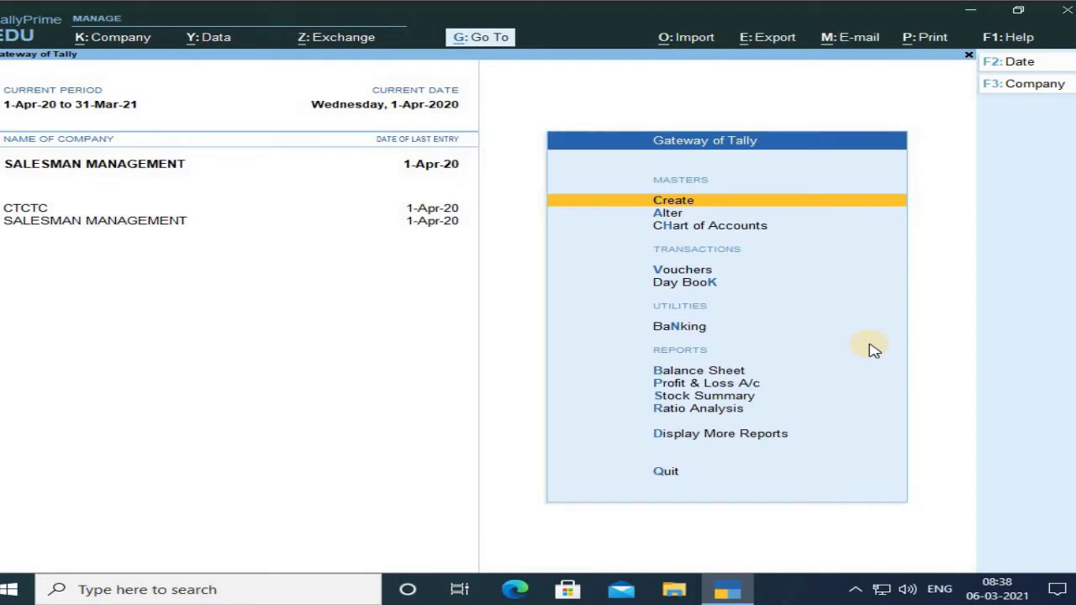
# - Expand the list of masters available for creation to examine the cost category and cost centre options, and close it
pyautogui.press('Return')
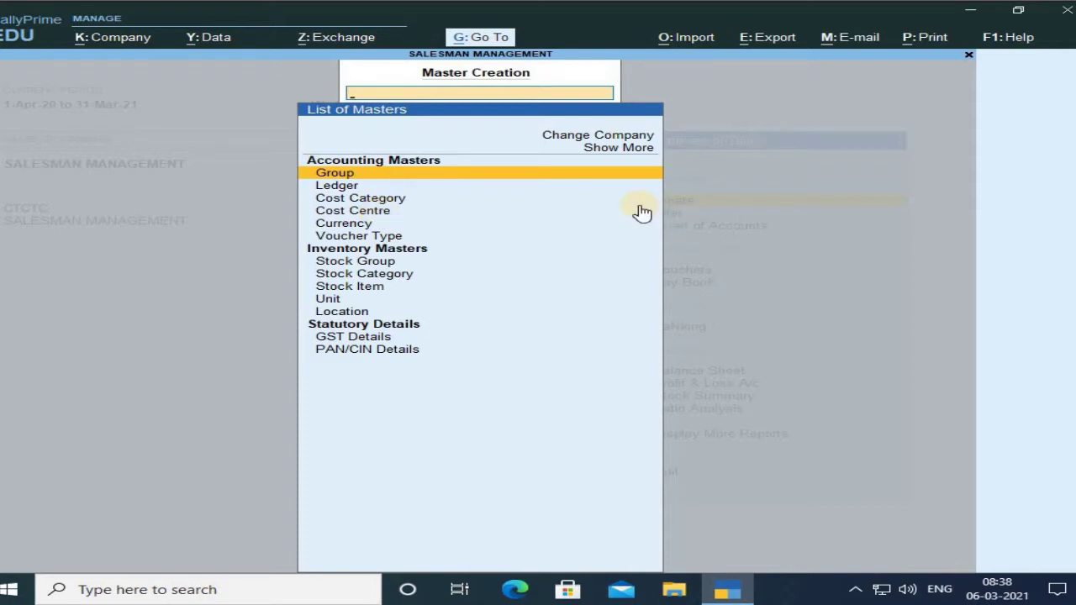
pyautogui.click(622, 149)
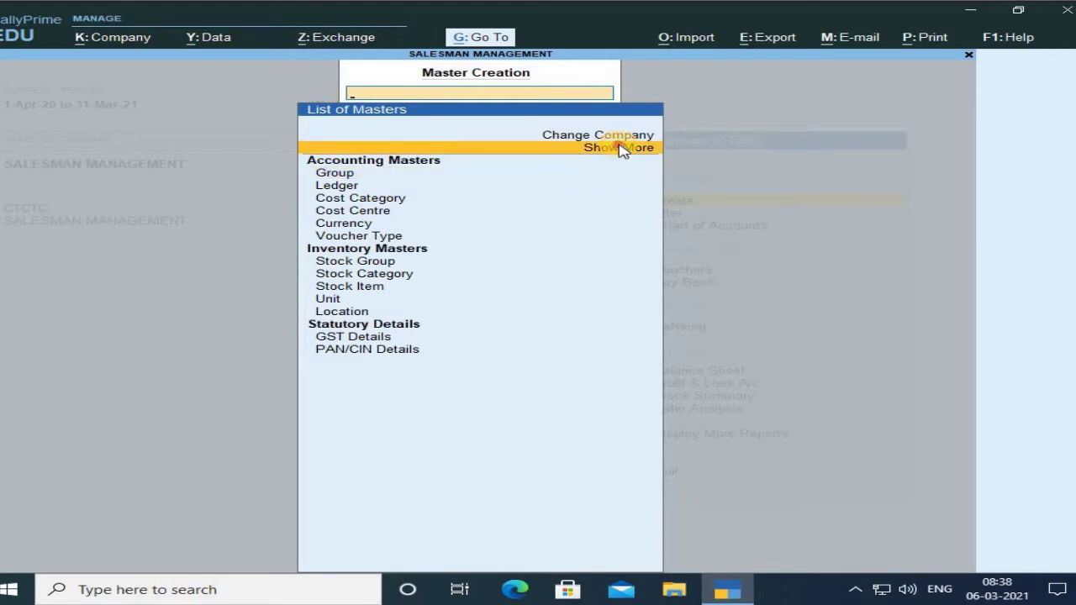
pyautogui.click(620, 148)
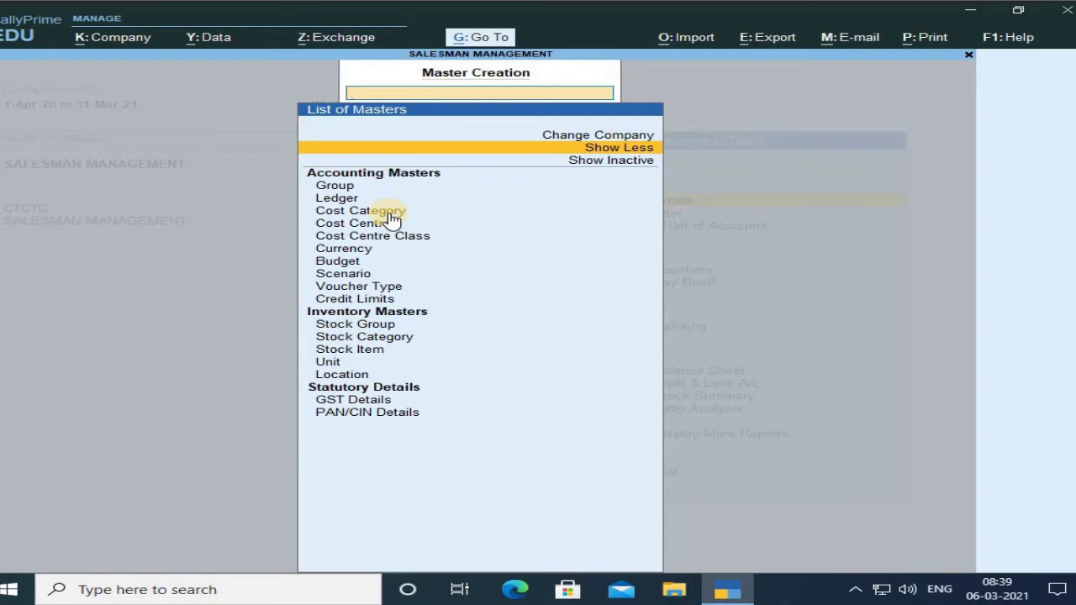
pyautogui.press('Escape')
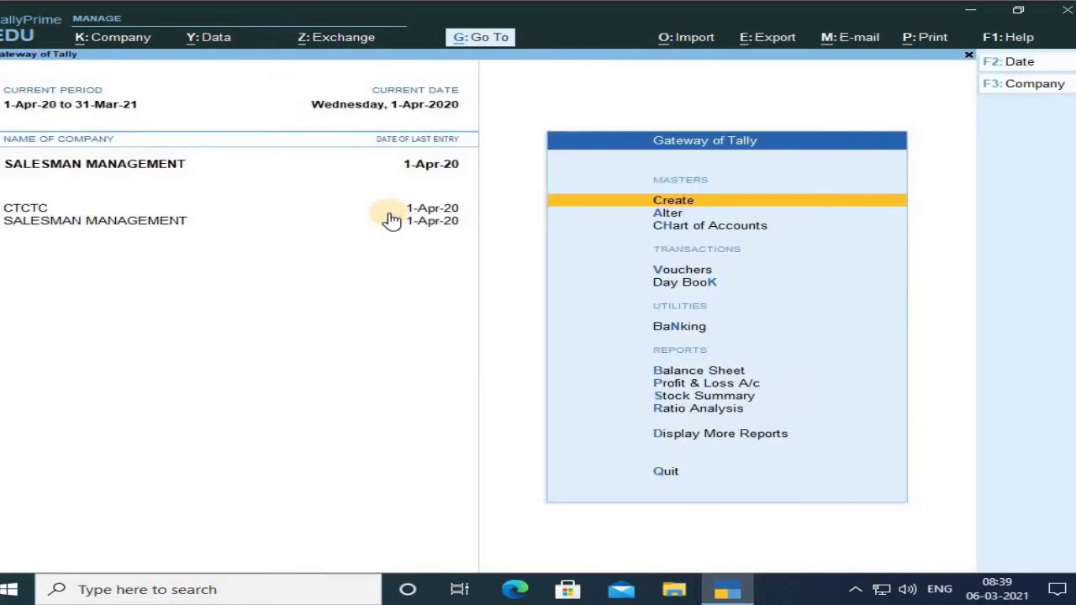
# - View the NUTAN cost category in master alteration and leave it without saving
pyautogui.press('Down')
pyautogui.press('Return')
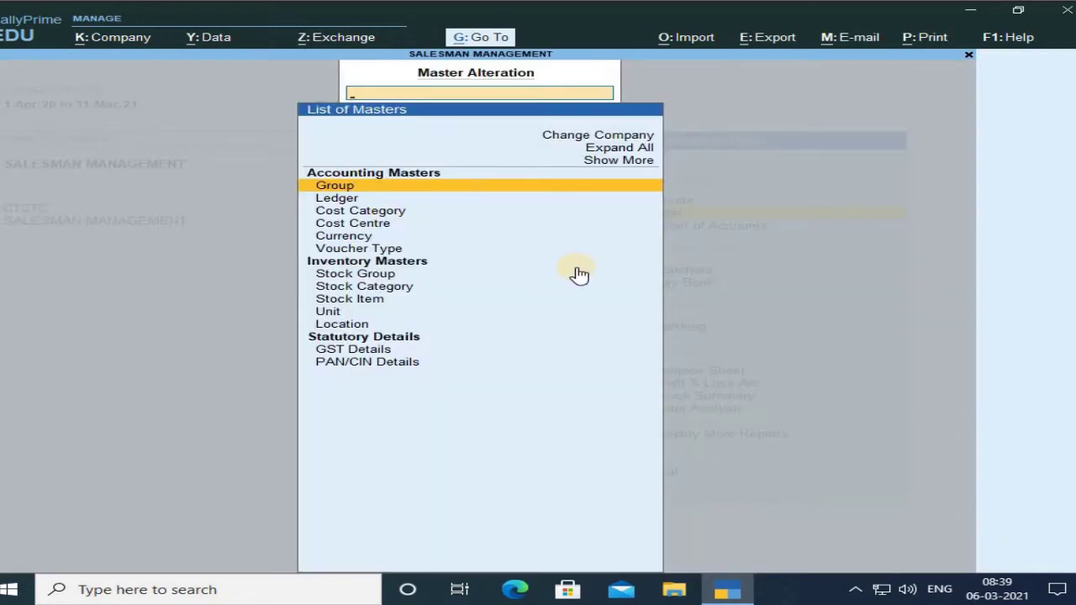
pyautogui.press('Down')
pyautogui.press('Down')
pyautogui.press('Return')
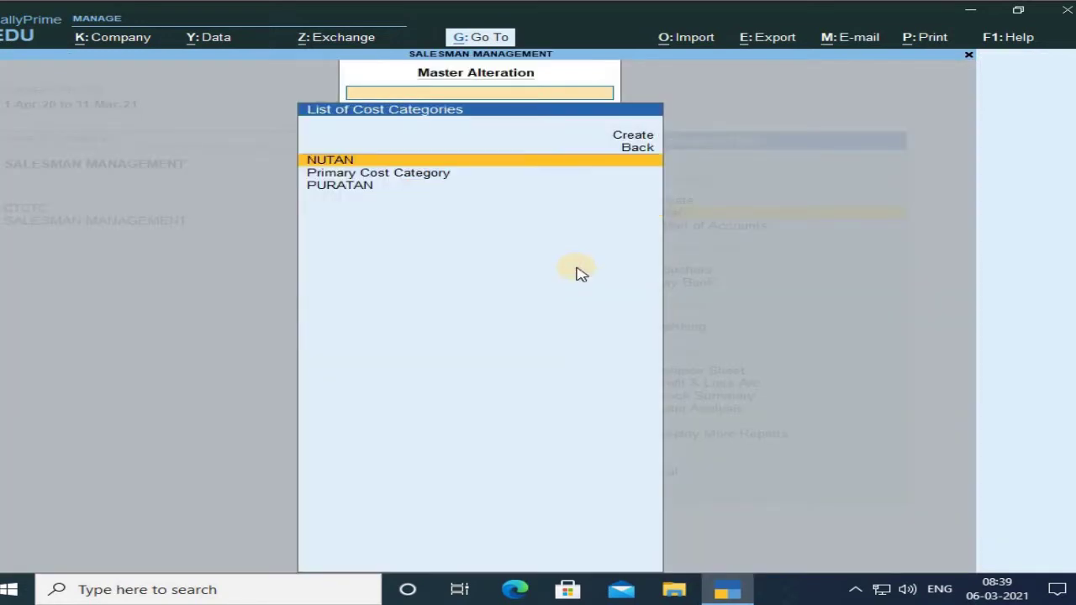
pyautogui.press('Return')
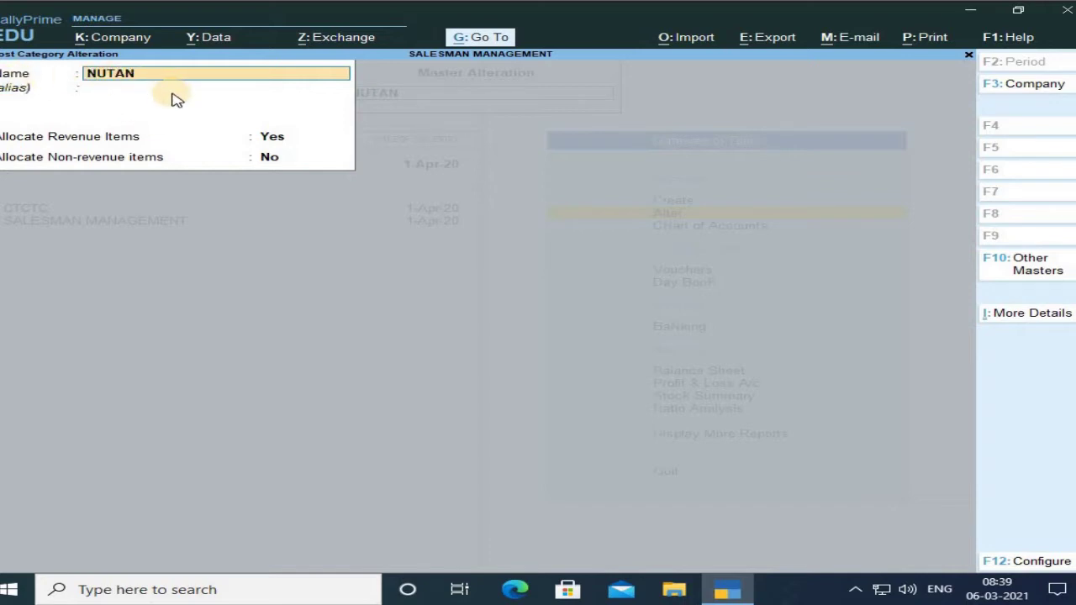
pyautogui.press('BackSpace')
pyautogui.press('Escape')
pyautogui.press('y')
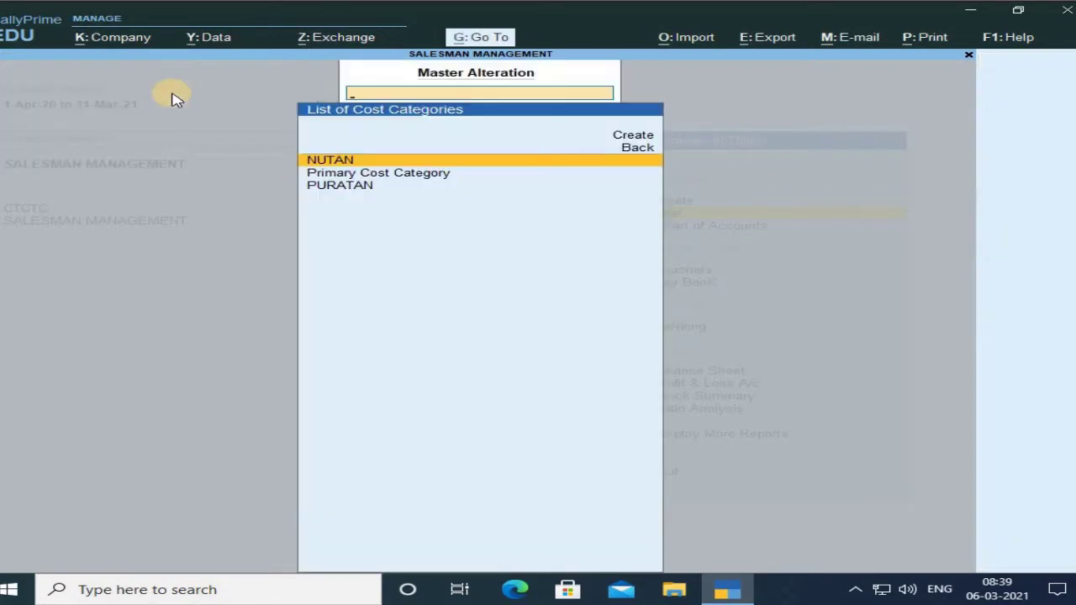
# - View the PURATAN cost category's alteration form and return to the list of masters
pyautogui.press('Down')
pyautogui.press('Down')
pyautogui.press('Return')
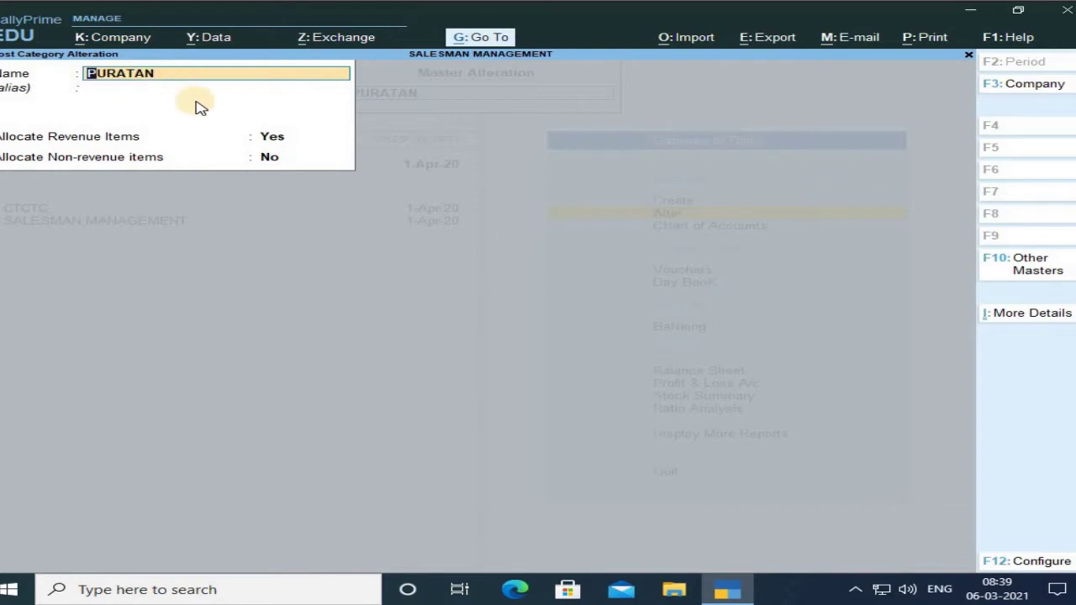
pyautogui.press('Escape')
pyautogui.press('Escape')
pyautogui.press('Escape')
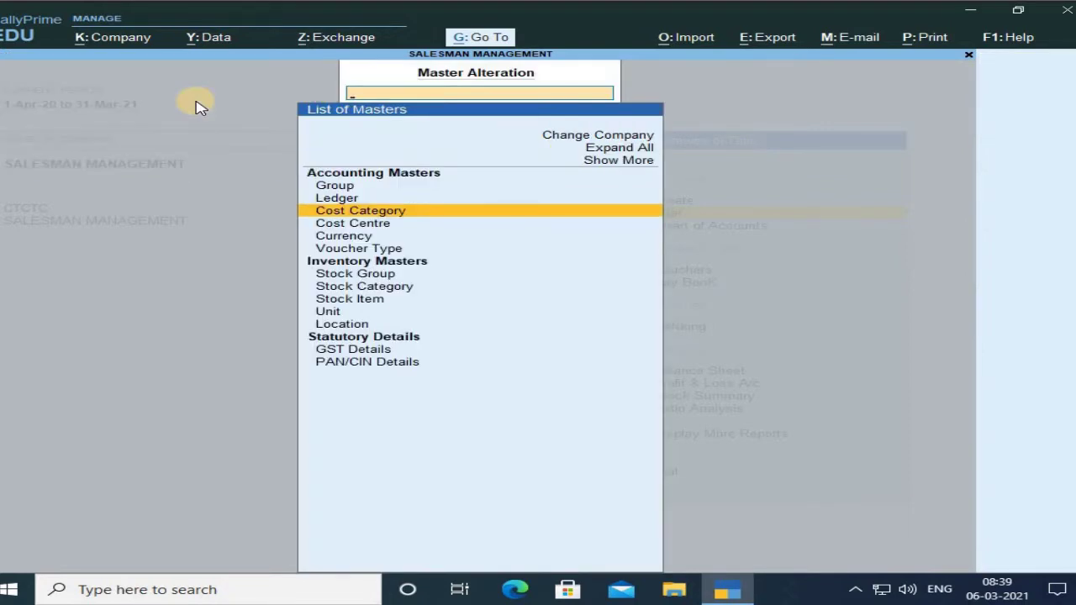
# - View the category and parent of the NUTAN SALARY cost centre and return to the list of cost centres
pyautogui.press('Down')
pyautogui.press('Return')
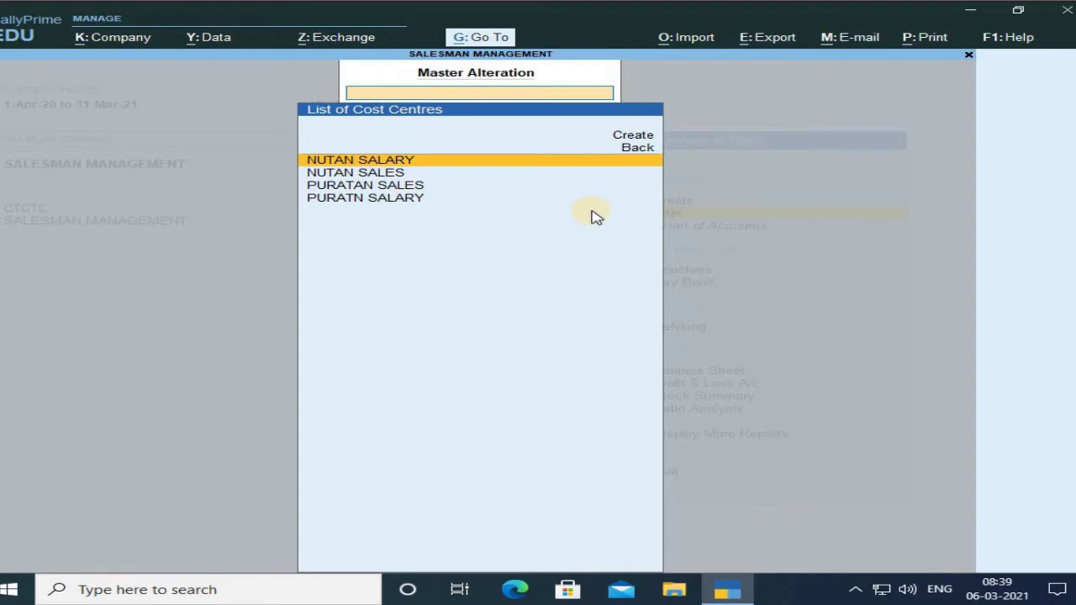
pyautogui.press('Return')
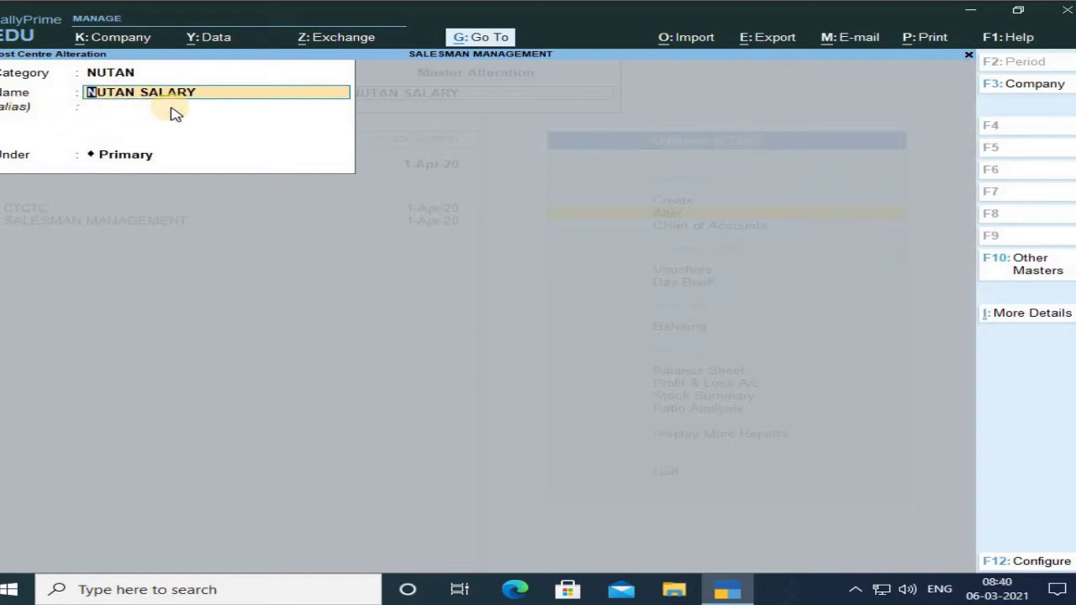
pyautogui.press('Escape')
pyautogui.press('Escape')
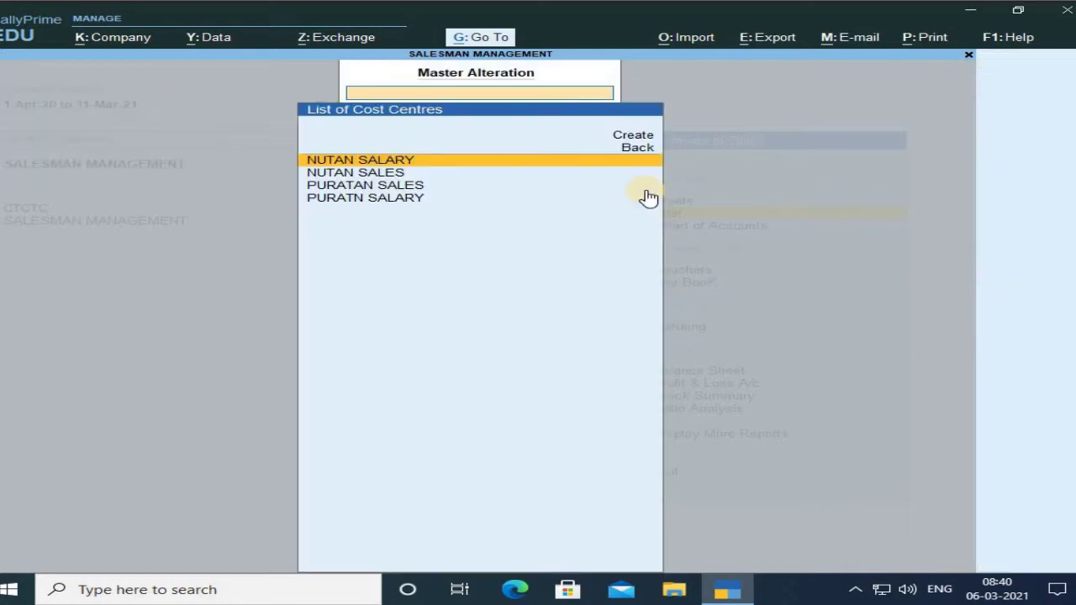
# - View the alteration details of the NUTAN SALES cost centre and close them without saving
pyautogui.press('Down')
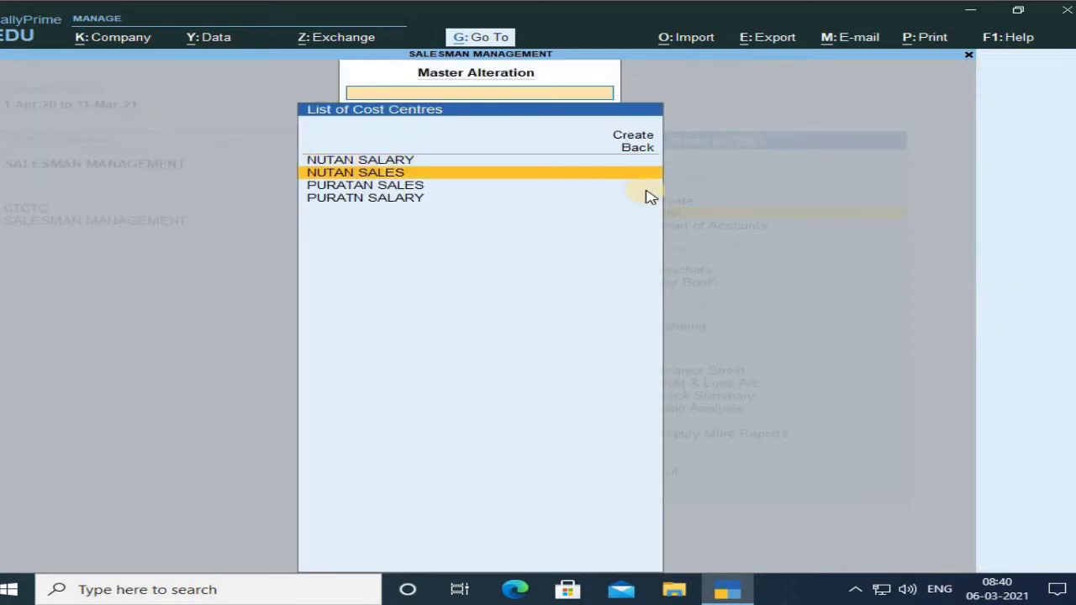
pyautogui.press('Return')
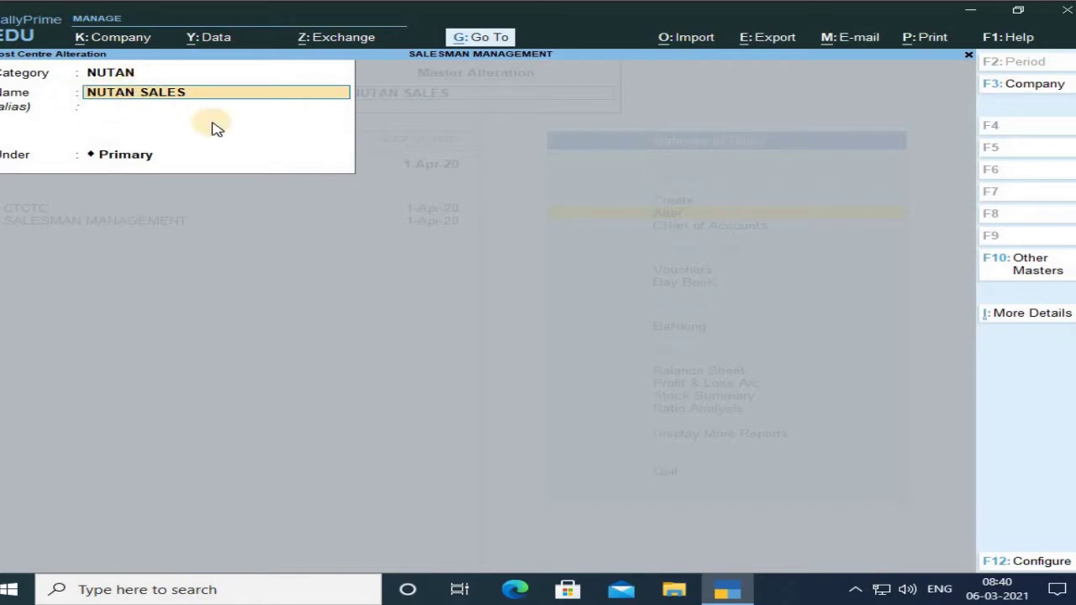
pyautogui.press('Escape')
pyautogui.press('Escape')
pyautogui.press('Return')
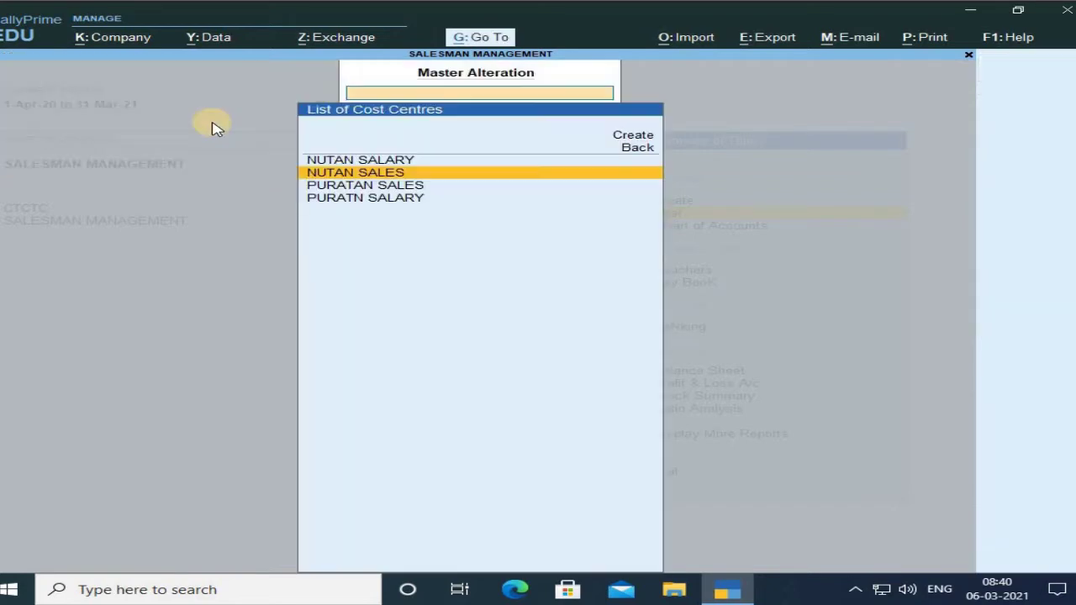
# - View the alteration details of the PURATAN SALES cost centre and quit the form without saving
pyautogui.press('Down')
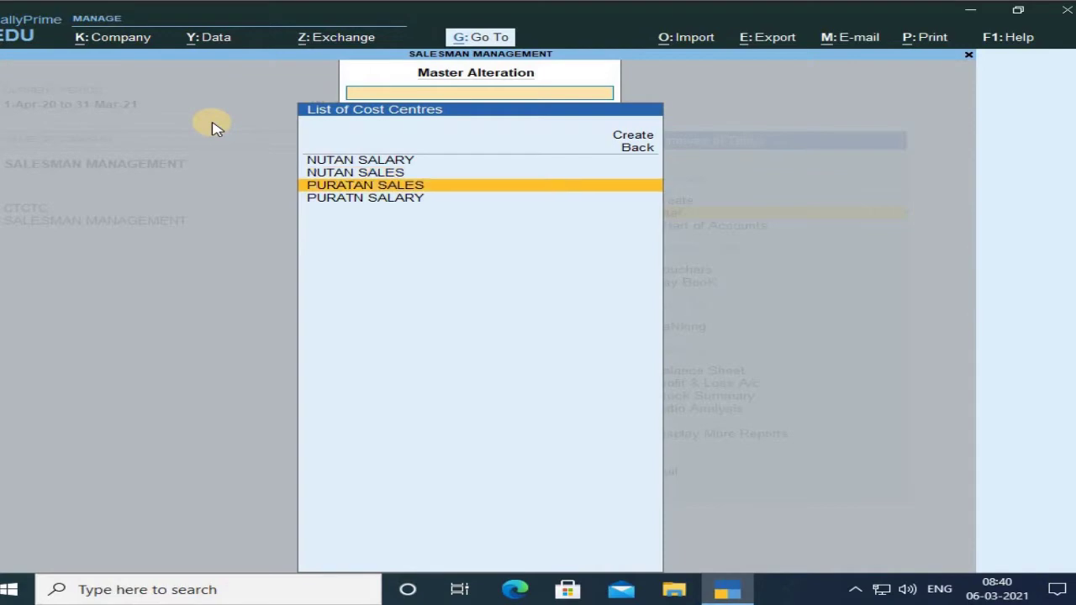
pyautogui.press('Return')
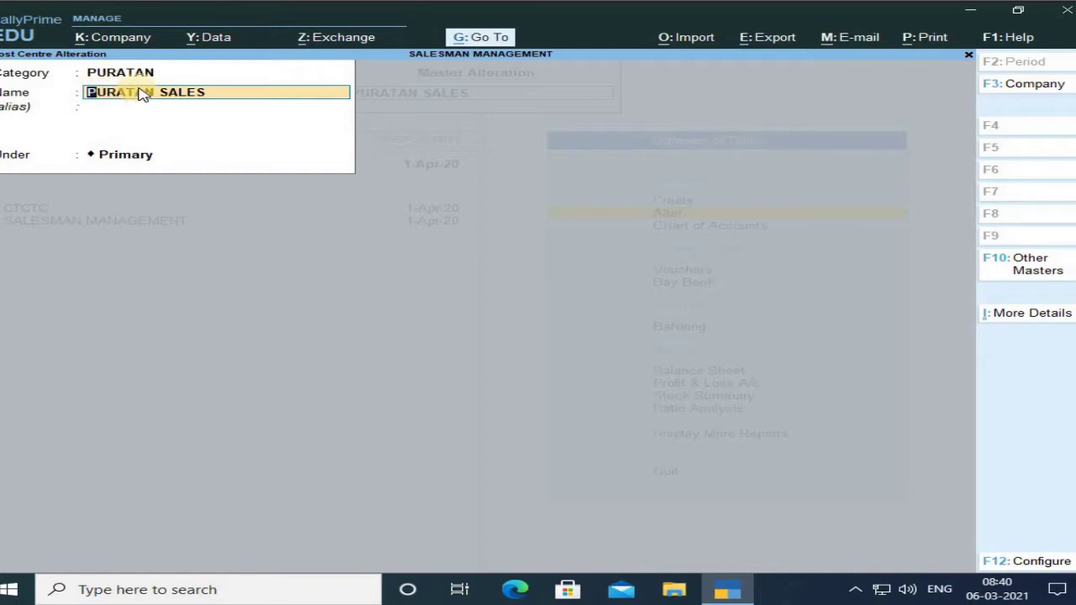
pyautogui.press('Escape')
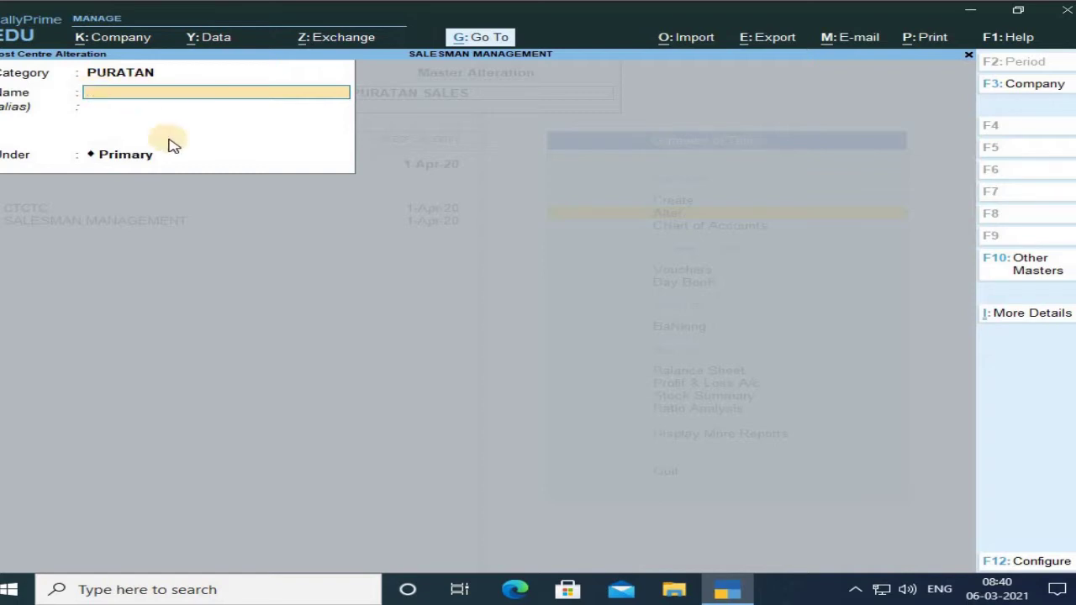
pyautogui.press('Escape')
pyautogui.press('y')
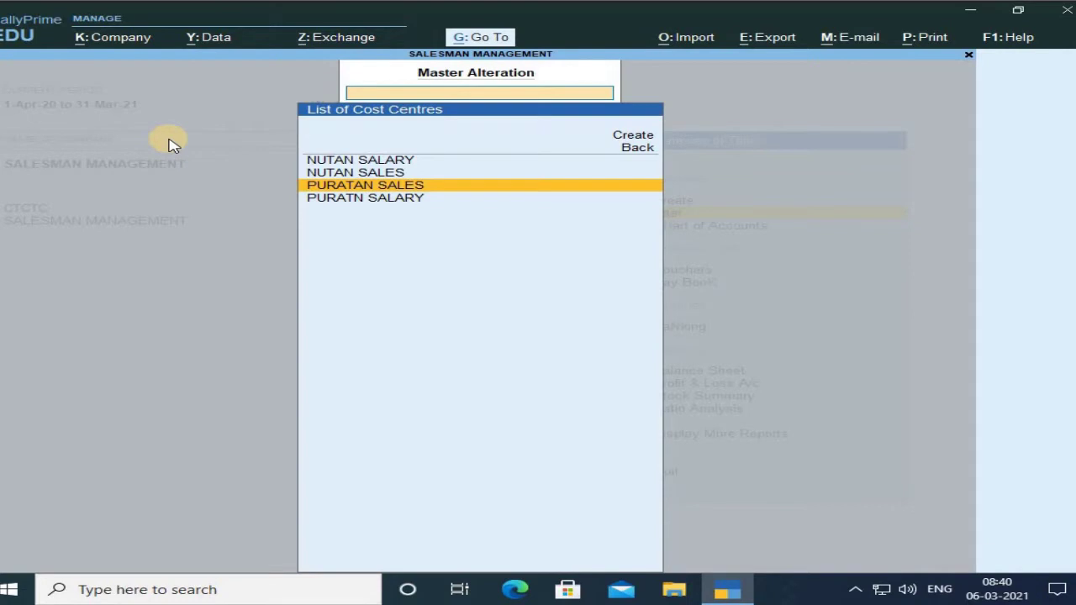
# - View the category and parent of the PURATN SALARY cost centre and close its form
pyautogui.press('Down')
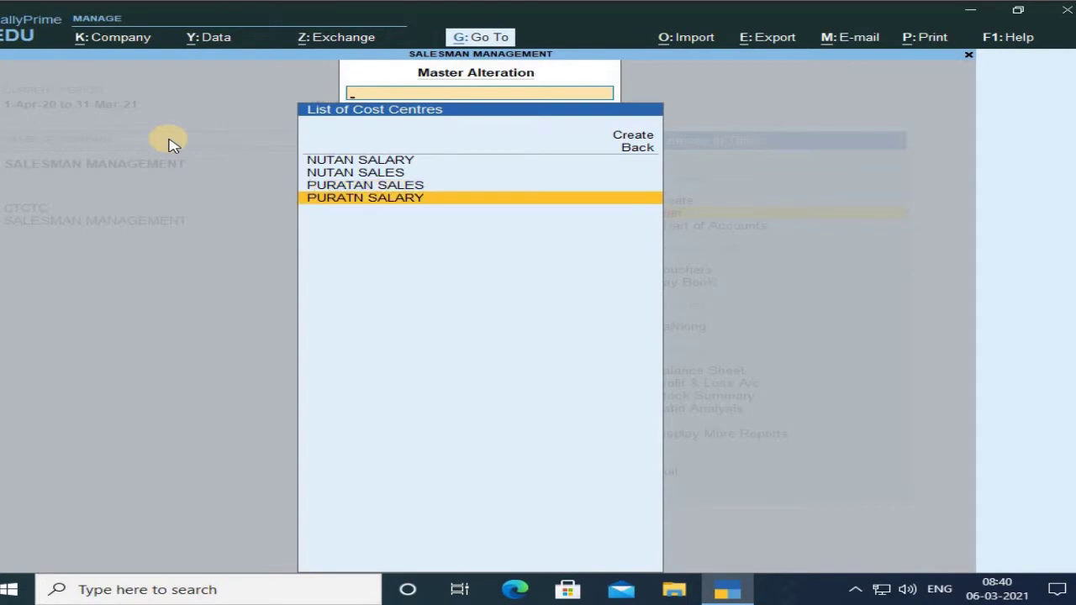
pyautogui.press('Return')
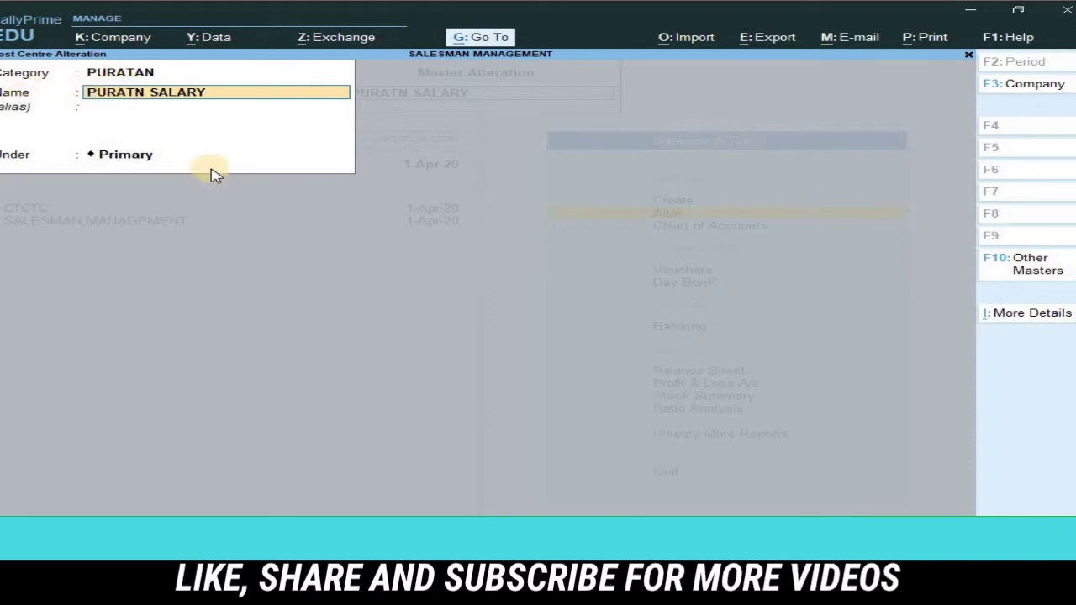
pyautogui.press('Escape')
pyautogui.press('Escape')
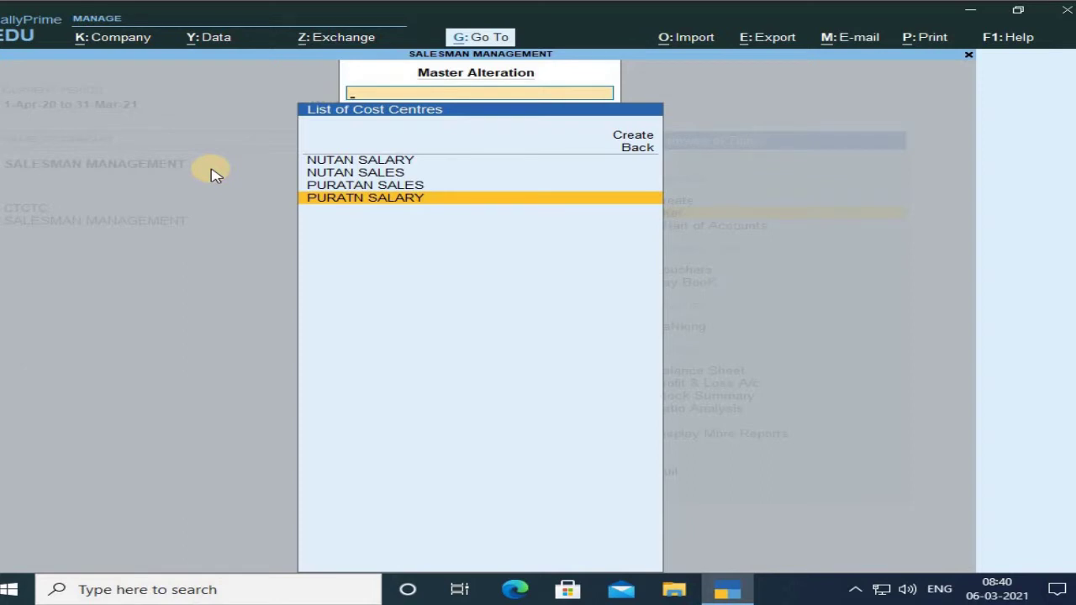
# - Leave the list of cost centres and open the list of ledgers for alteration
pyautogui.press('Escape')
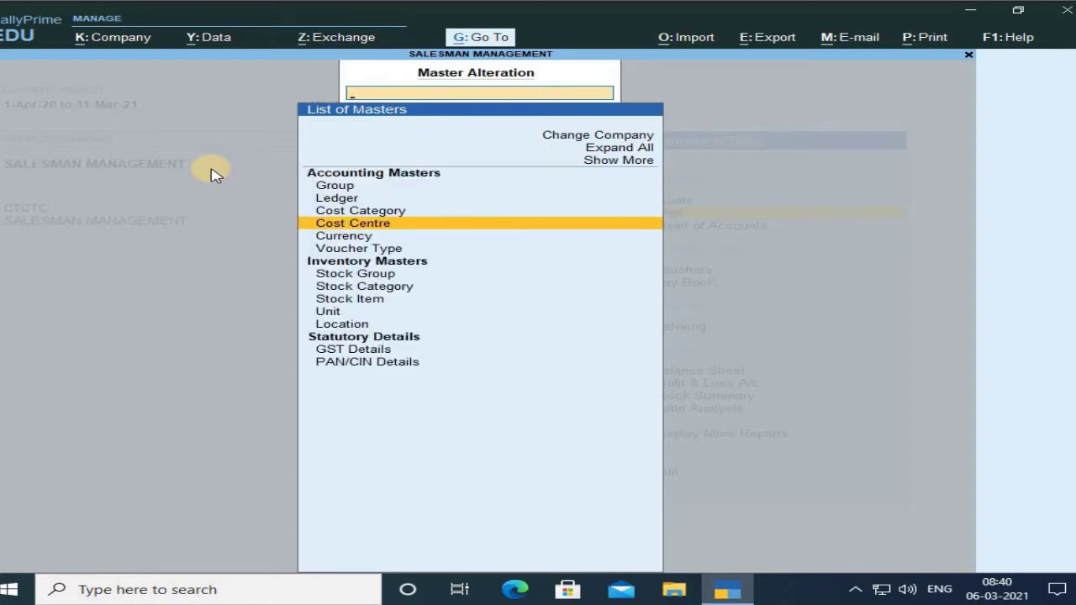
pyautogui.press('Up')
pyautogui.press('Up')
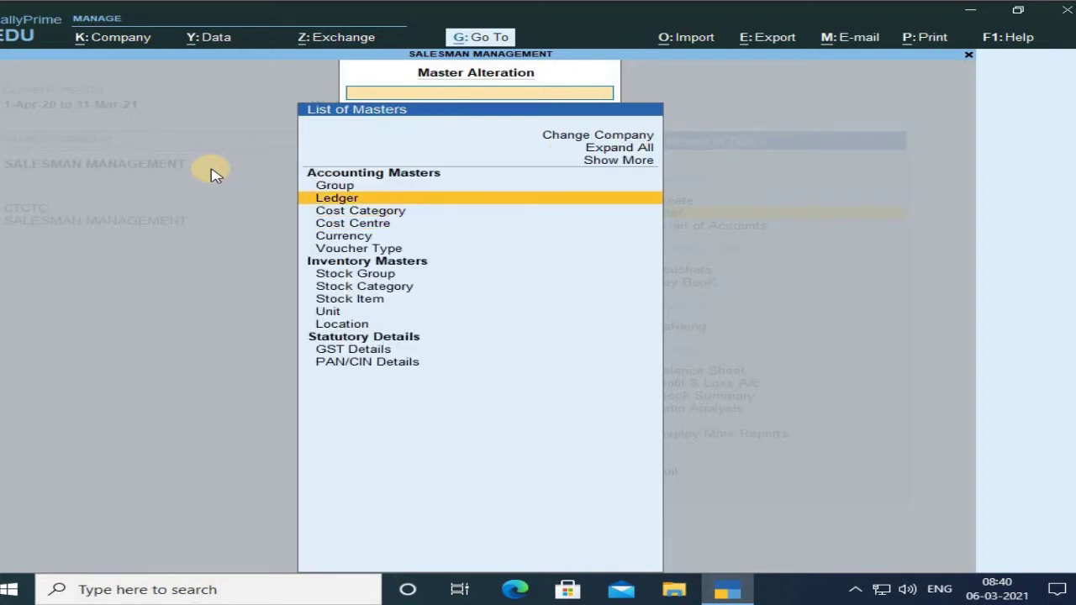
pyautogui.press('Return')
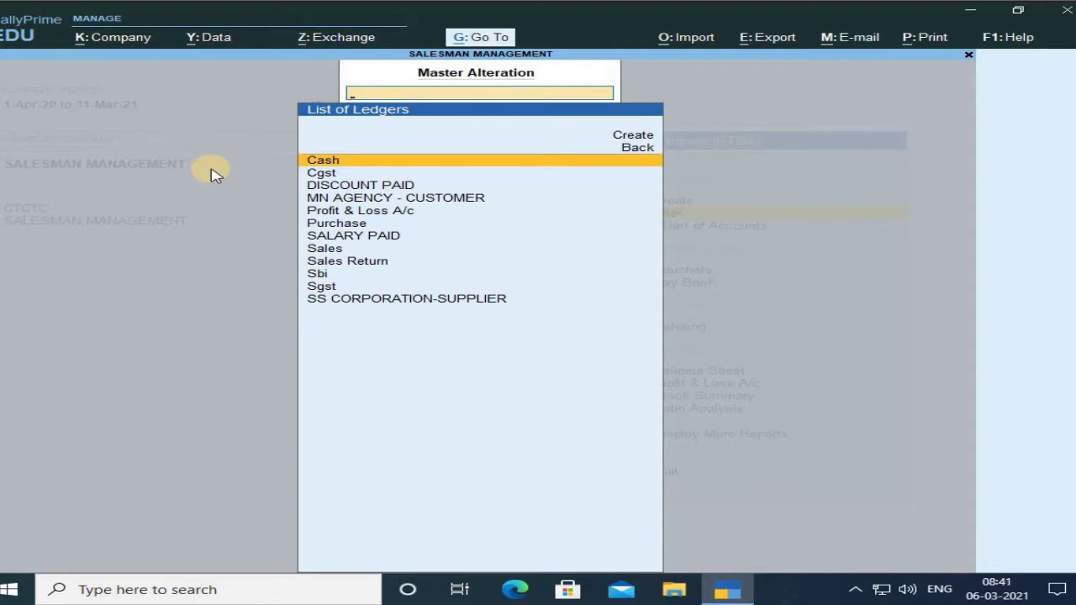
# - Open the MN AGENCY - CUSTOMER ledger and review its group and bill-by-bill settings
pyautogui.press('Down')
pyautogui.press('Down')
pyautogui.press('Down')
pyautogui.press('Return')
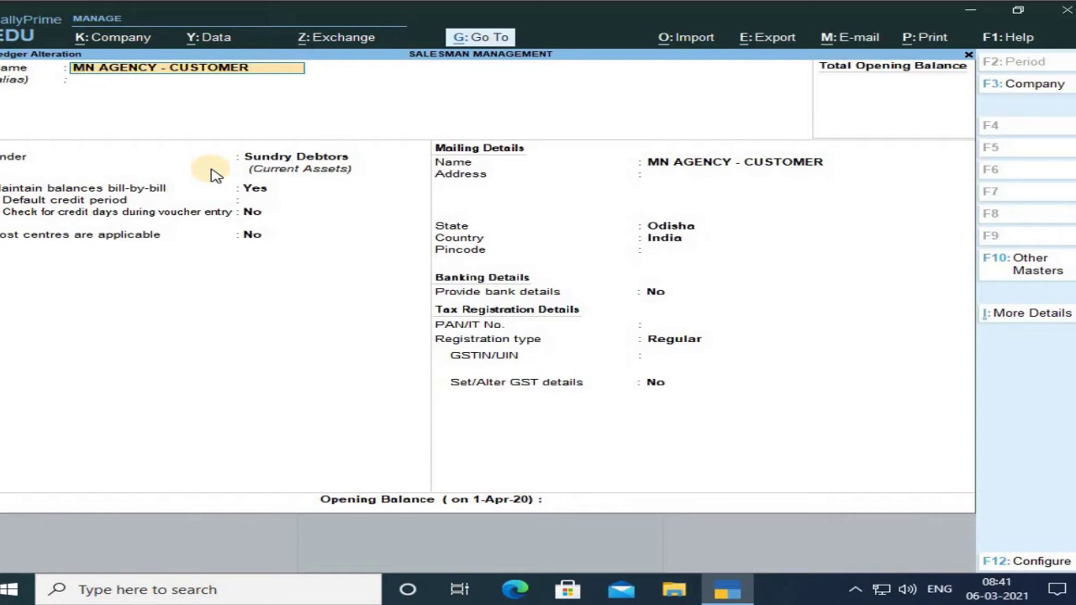
pyautogui.press('Return')
pyautogui.press('Return')
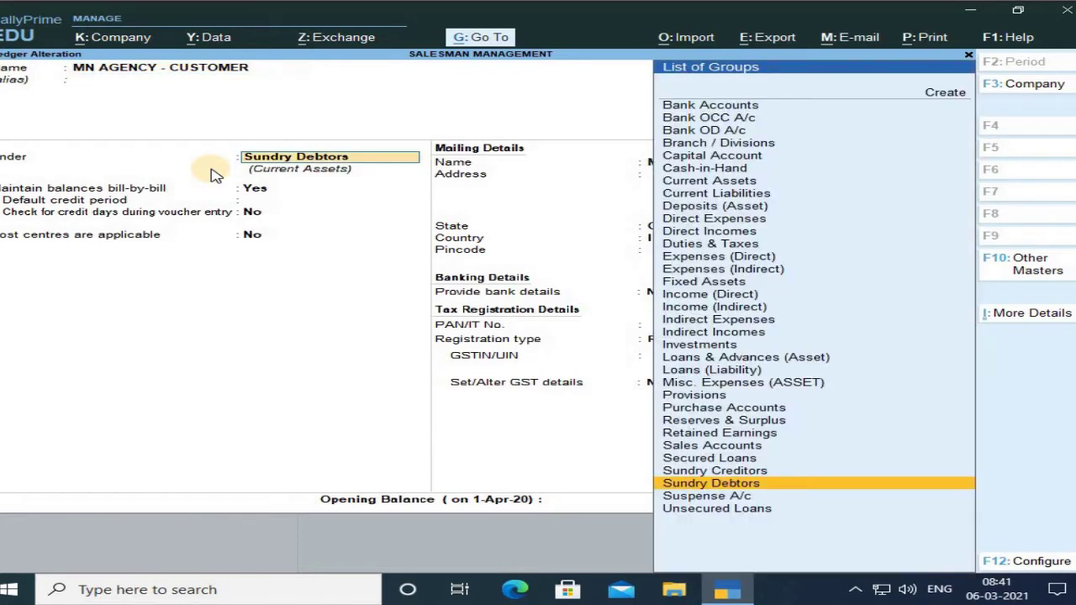
pyautogui.press('Return')
pyautogui.press('Return')
pyautogui.press('Return')
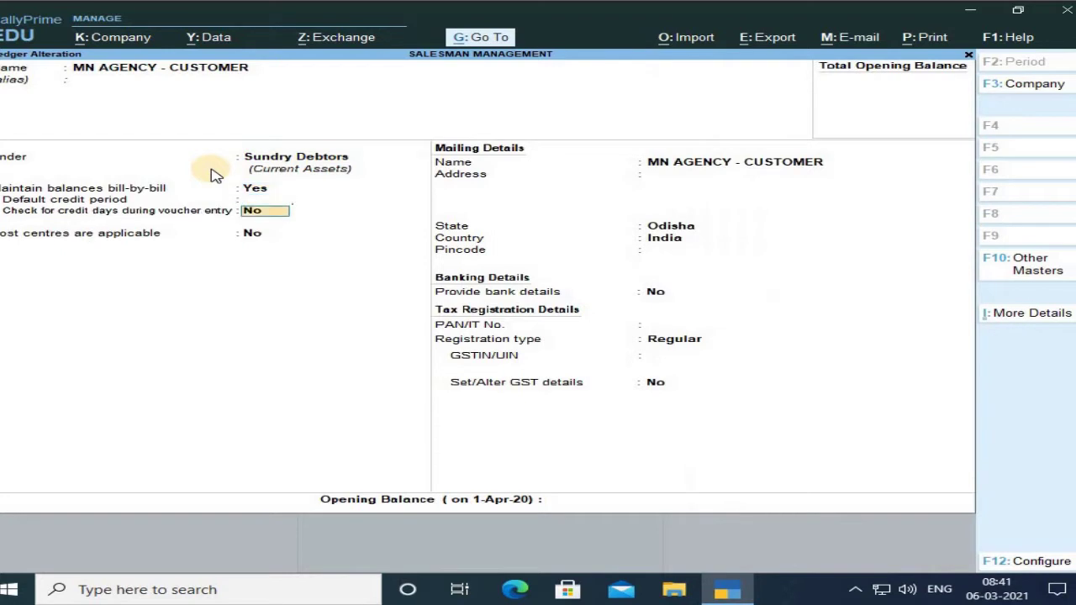
# - Review the cost centre, mailing, banking and tax registration details of the MN AGENCY - CUSTOMER ledger and accept the form
pyautogui.press('Return')
pyautogui.press('Return')
pyautogui.press('Return')
pyautogui.press('Return')
pyautogui.press('Return')
pyautogui.press('Return')
pyautogui.press('Return')
pyautogui.press('Return')
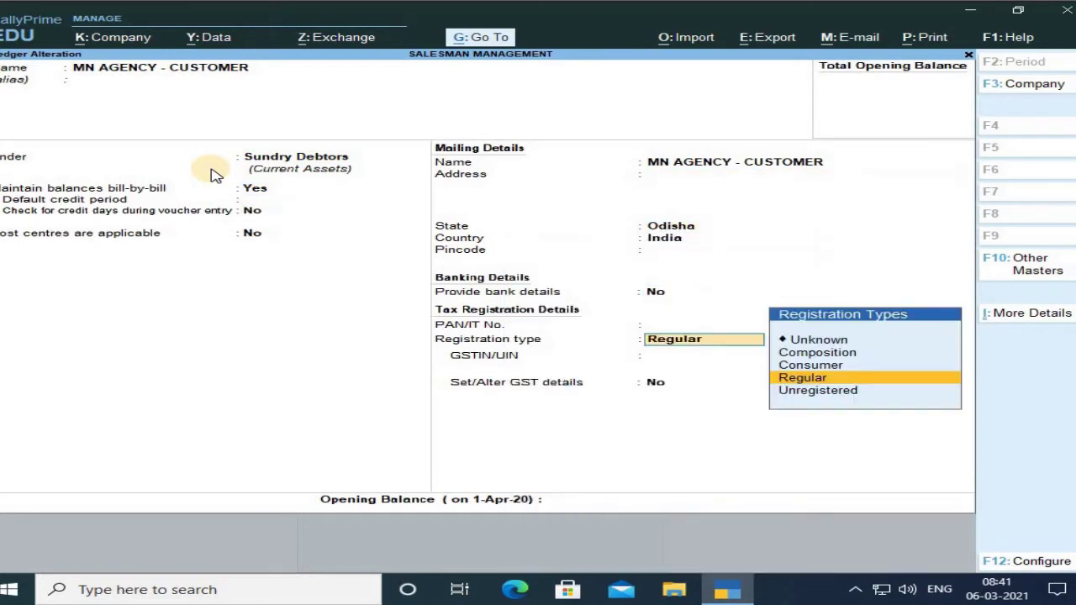
pyautogui.press('Return')
pyautogui.press('Return')
pyautogui.press('Return')
pyautogui.press('Return')
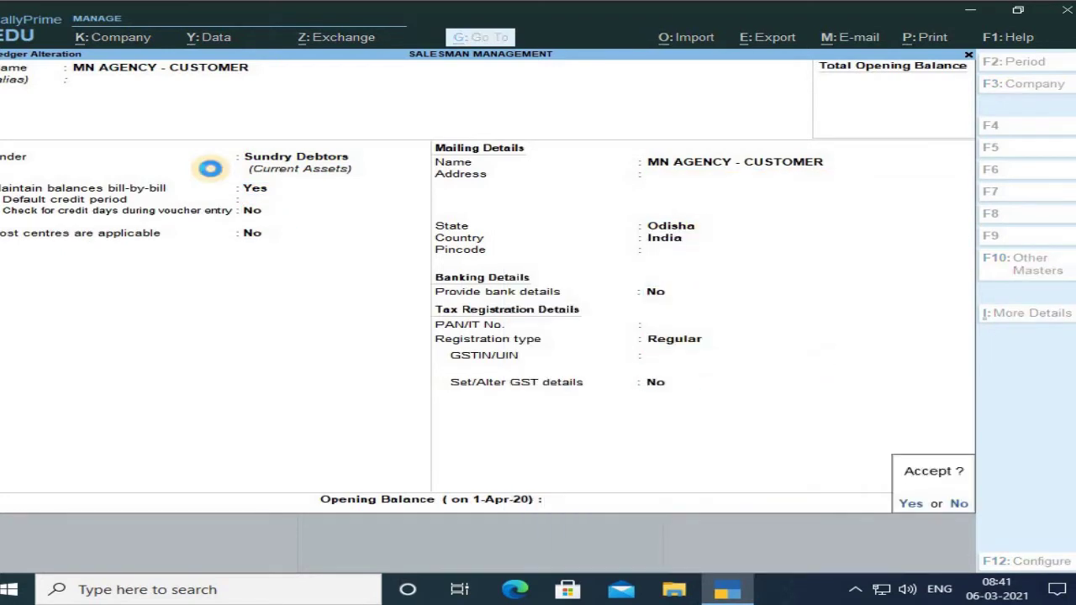
pyautogui.press('Return')
# - Open the SS CORPORATION-SUPPLIER ledger and view the group it is placed under
pyautogui.press('Down')
pyautogui.press('Down')
pyautogui.press('Down')
pyautogui.press('Down')
pyautogui.press('Down')
pyautogui.press('Down')
pyautogui.press('Down')
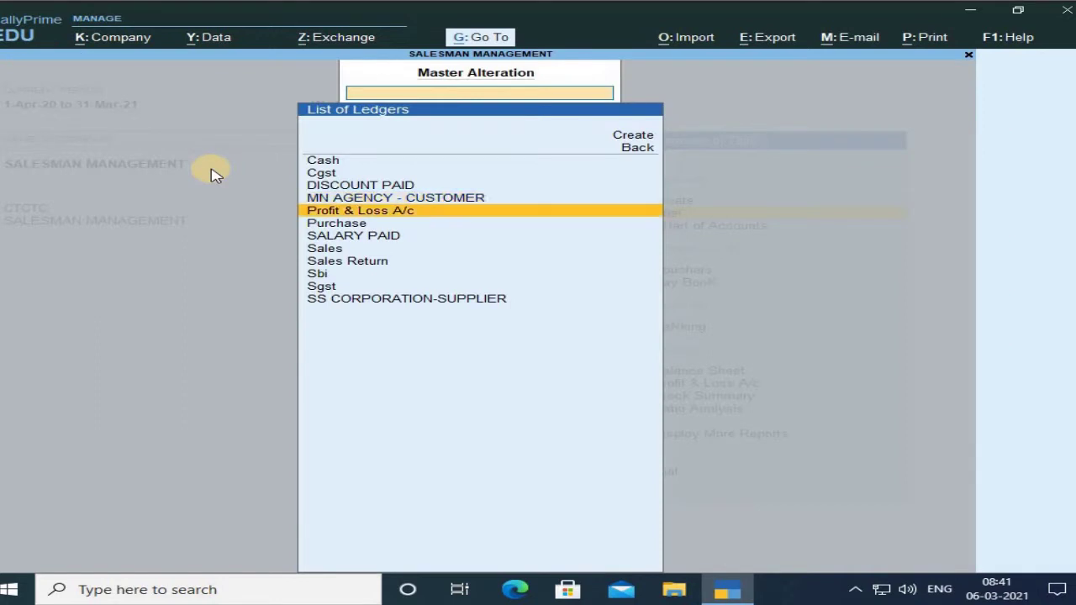
pyautogui.press('Down')
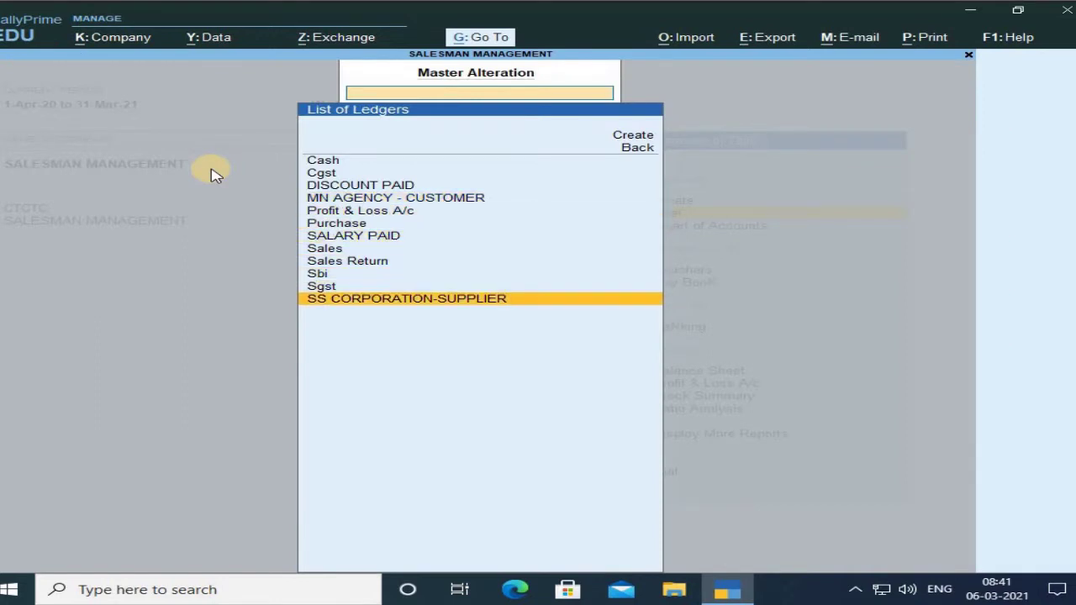
pyautogui.press('Return')
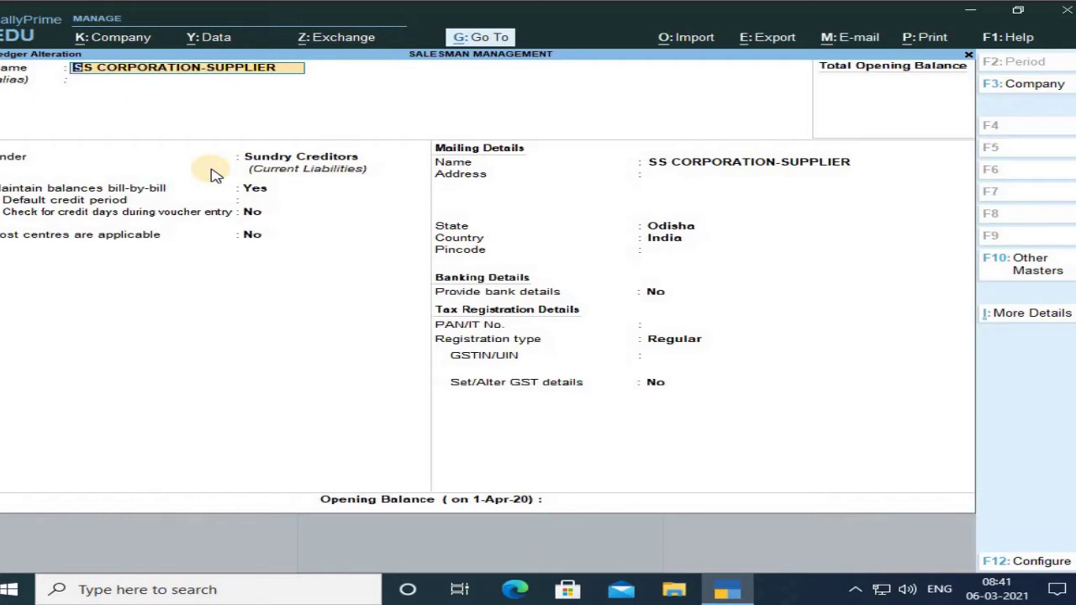
pyautogui.press('Return')
pyautogui.press('Return')
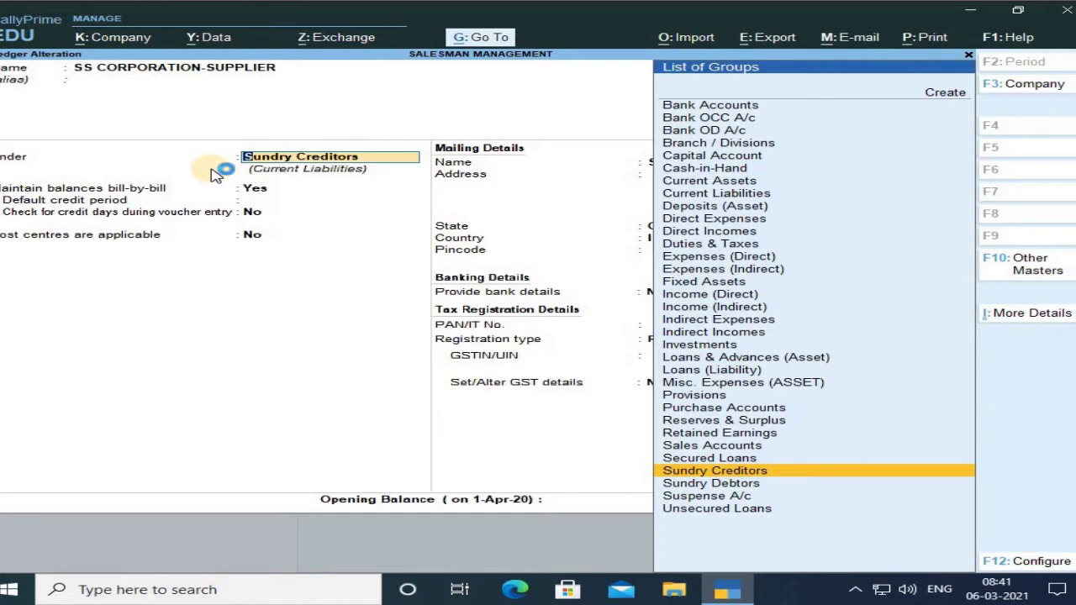
# - Review the bill-by-bill, cost centre and mailing fields of the SS CORPORATION-SUPPLIER ledger
pyautogui.press('Return')
pyautogui.press('Return')
pyautogui.press('Return')
pyautogui.press('Return')
pyautogui.press('Return')
pyautogui.press('Return')
pyautogui.press('Return')
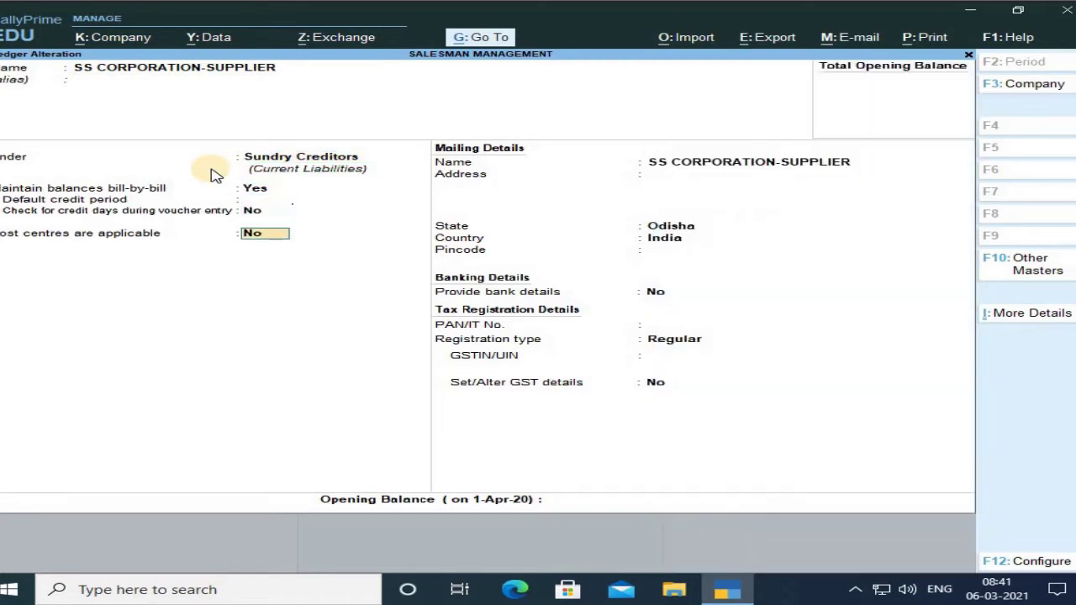
pyautogui.press('Return')
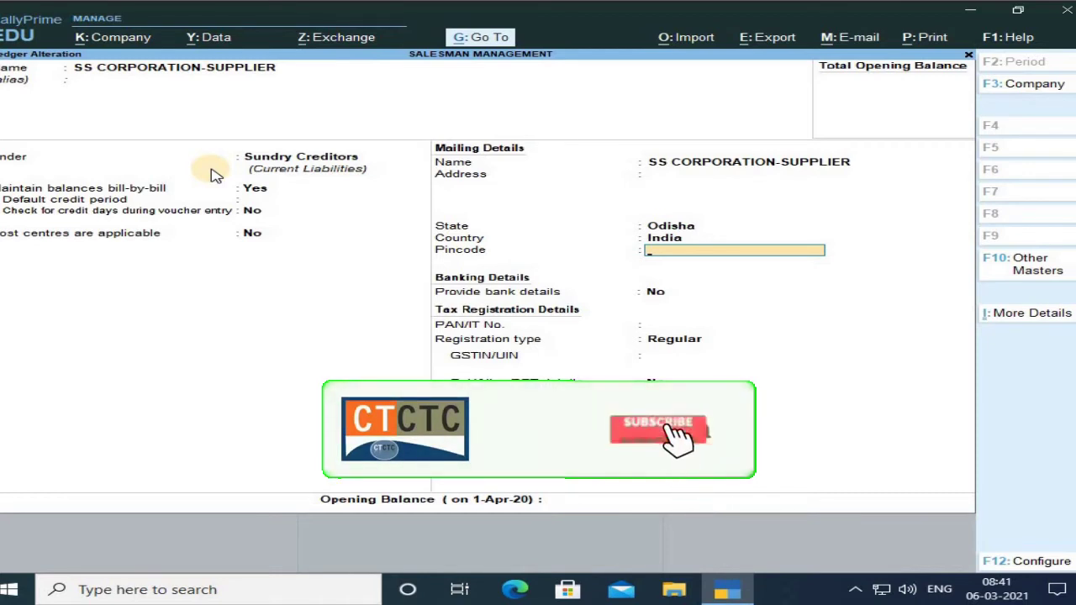
# - Review the banking and tax registration details of the SS CORPORATION-SUPPLIER ledger and accept the form
pyautogui.press('Return')
pyautogui.press('Return')
pyautogui.press('Return')
pyautogui.press('Return')
pyautogui.press('Return')
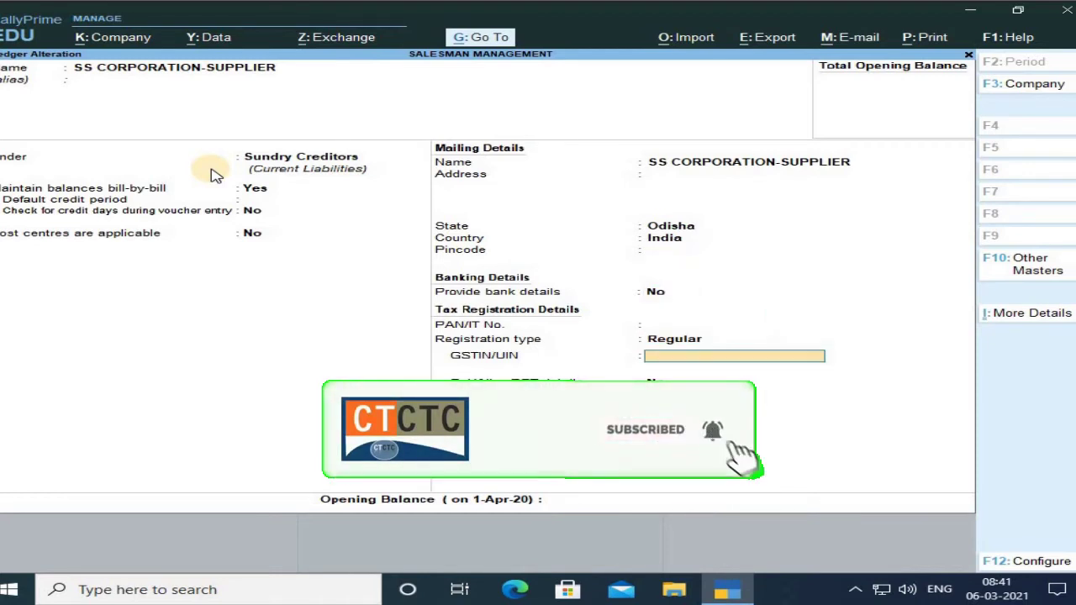
pyautogui.press('Return')
pyautogui.press('Return')
pyautogui.press('Return')
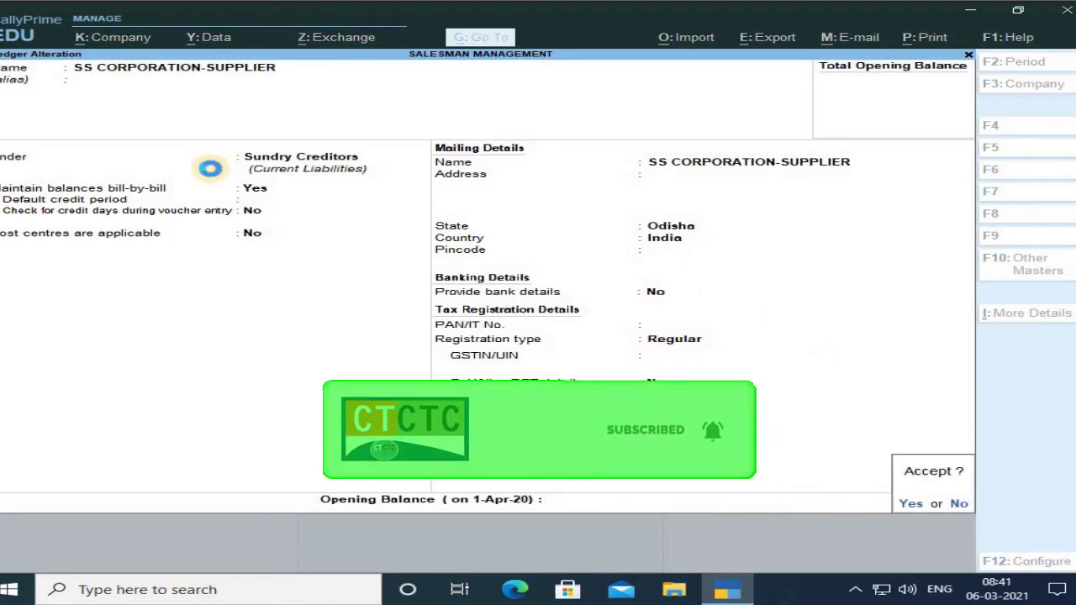
pyautogui.press('Return')
pyautogui.press('Return')
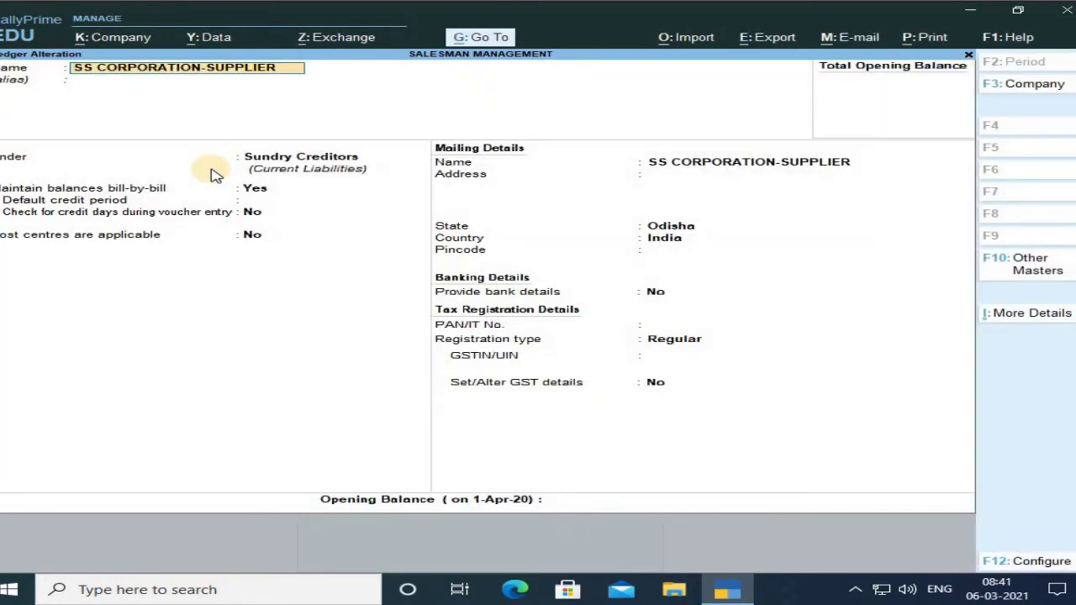
pyautogui.press('BackSpace')
pyautogui.press('Escape')
pyautogui.press('y')
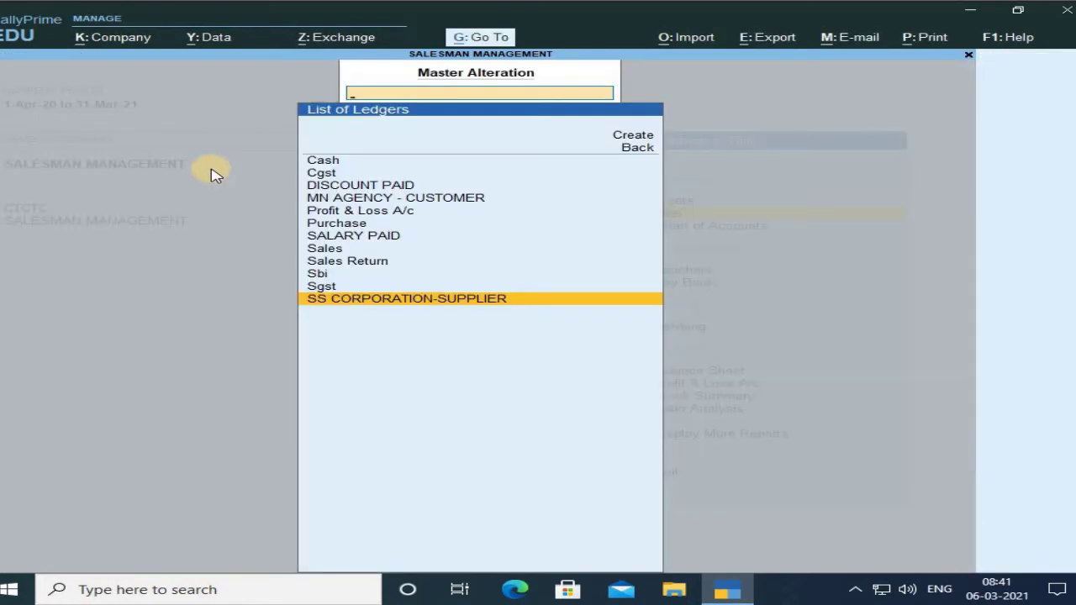
# - Reopen the MN AGENCY - CUSTOMER ledger to check its details, and return to the list of ledgers
pyautogui.press('Up')
pyautogui.press('Up')
pyautogui.press('Up')
pyautogui.press('Up')
pyautogui.press('Up')
pyautogui.press('Up')
pyautogui.press('Up')
pyautogui.press('Up')
pyautogui.press('Up')
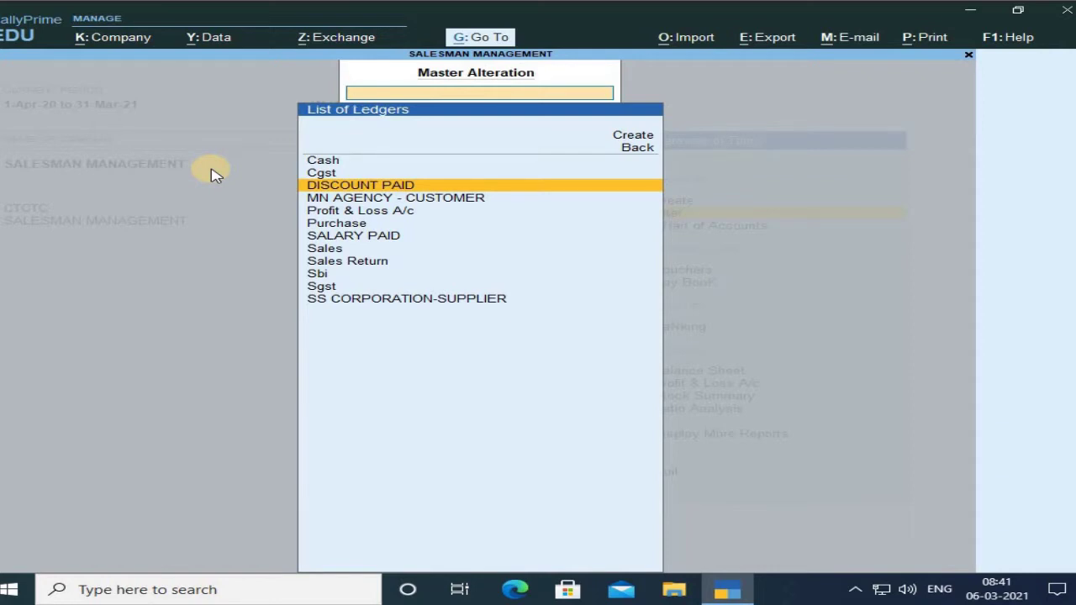
pyautogui.press('Down')
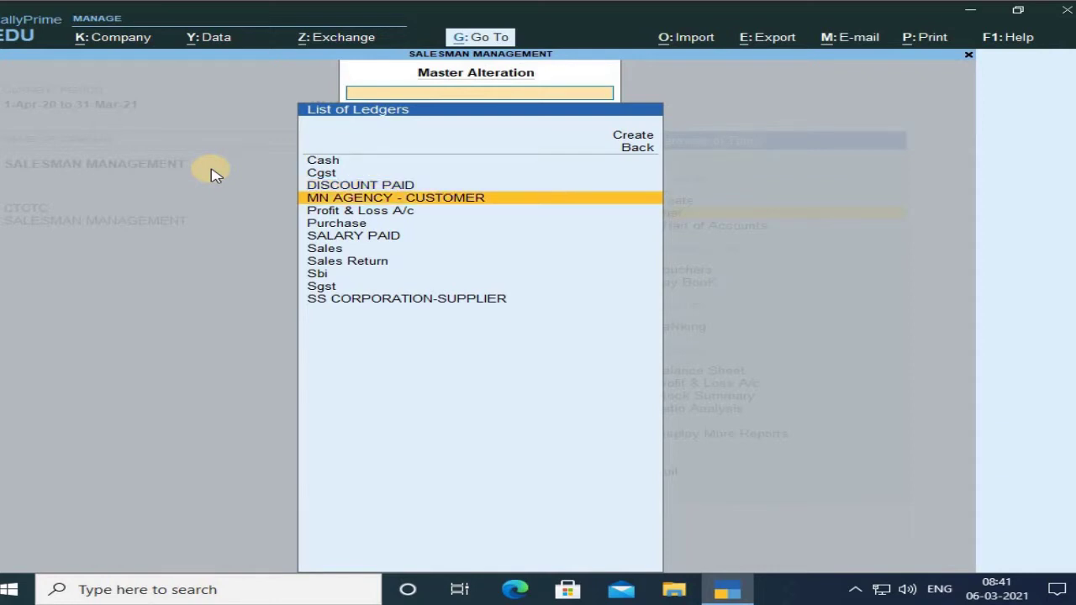
pyautogui.press('Return')
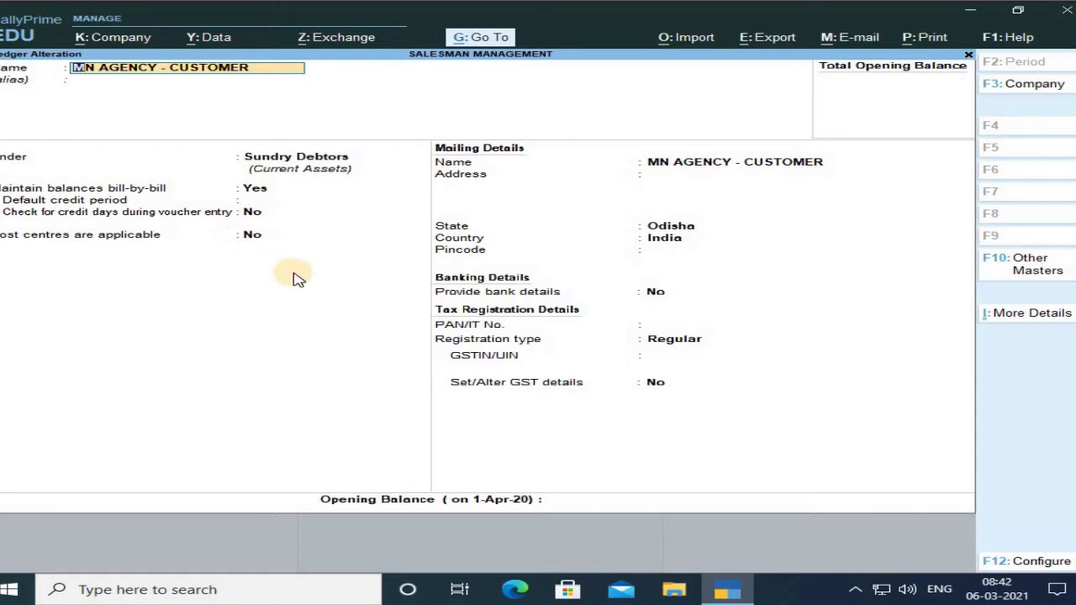
pyautogui.press('Escape')
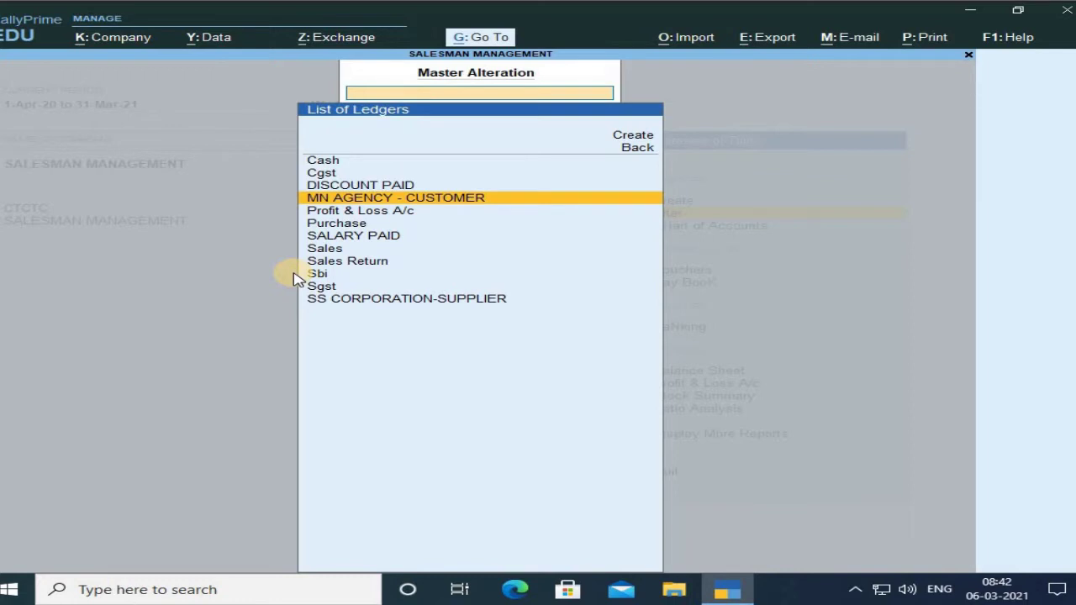
# - Review the group, cost centre and GST assessable value settings of the DISCOUNT PAID ledger and accept the form
pyautogui.press('Up')
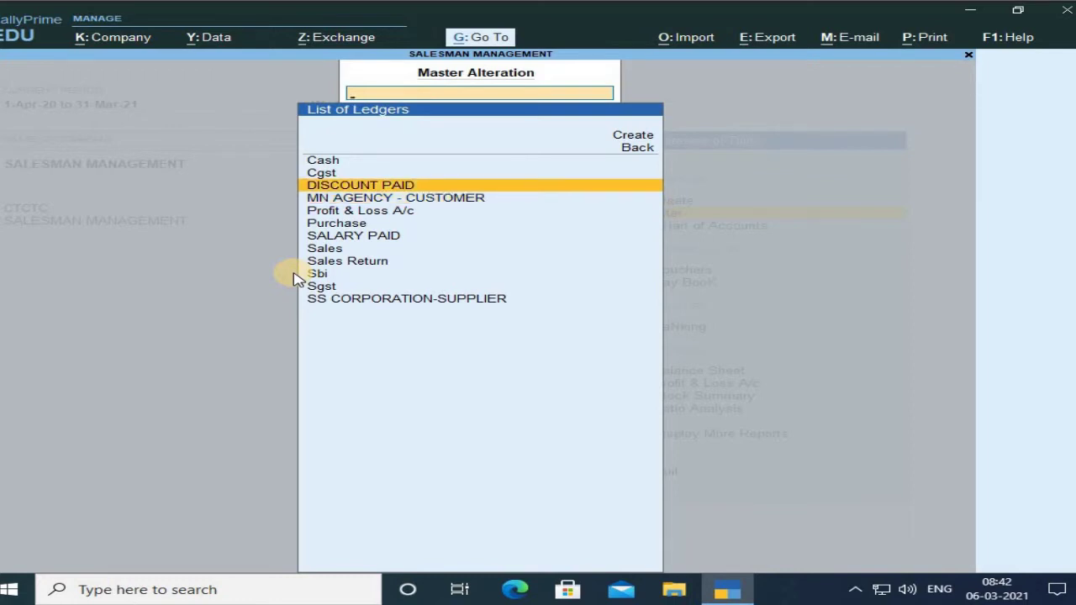
pyautogui.press('Return')
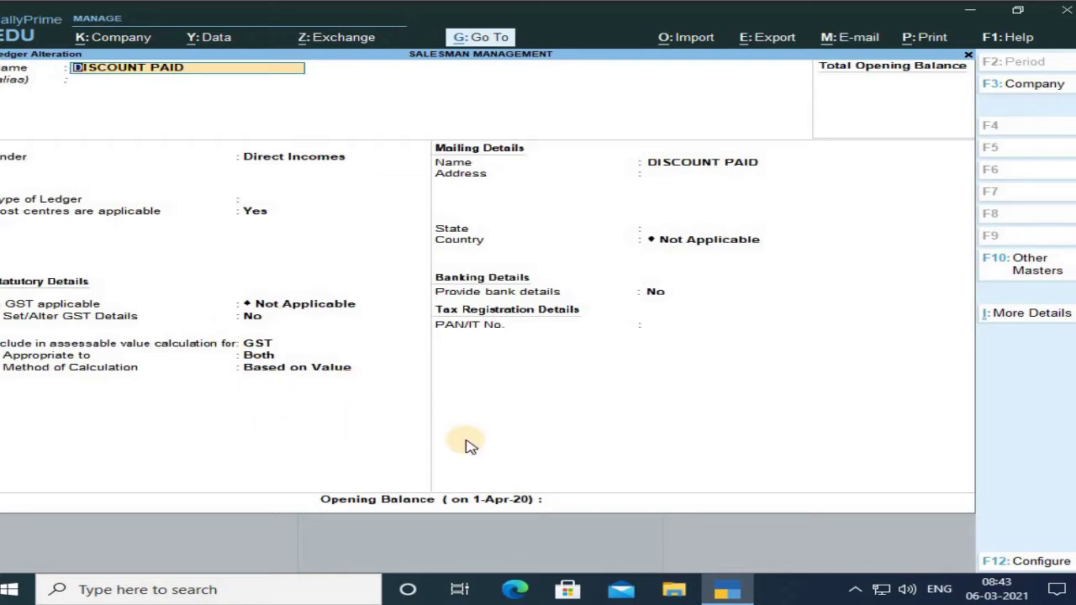
pyautogui.press('Return')
pyautogui.press('Return')
pyautogui.press('Return')
pyautogui.press('Return')
pyautogui.press('Return')
pyautogui.press('Return')
pyautogui.press('Return')
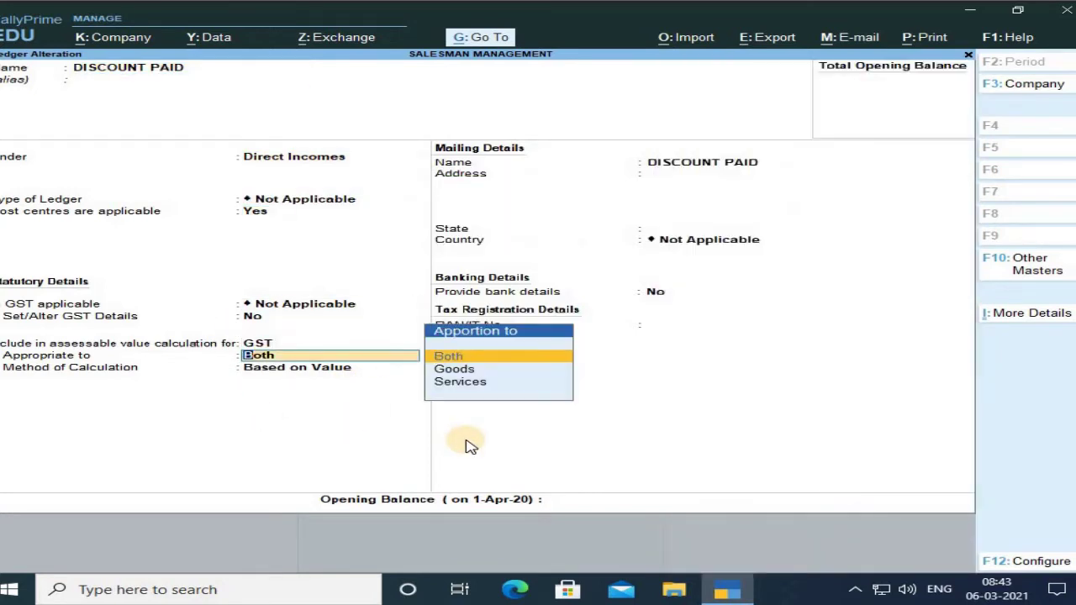
pyautogui.press('Return')
pyautogui.press('Return')
pyautogui.press('Return')
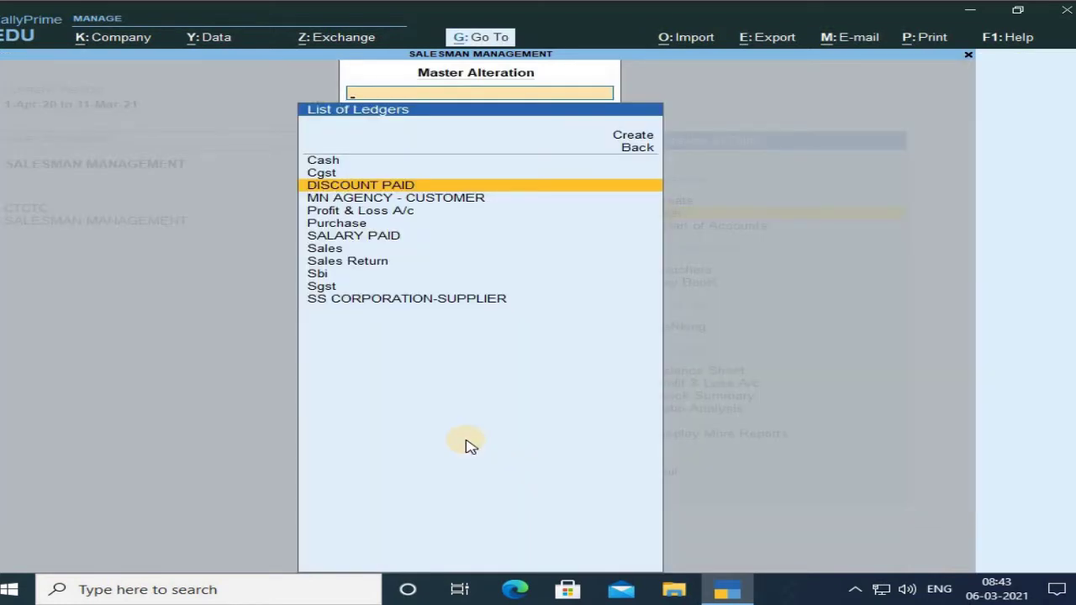
# - Open the SALARY PAID ledger and review its group, ledger type and cost centre setting
pyautogui.press('Down')
pyautogui.press('Down')
pyautogui.press('Down')
pyautogui.press('Down')
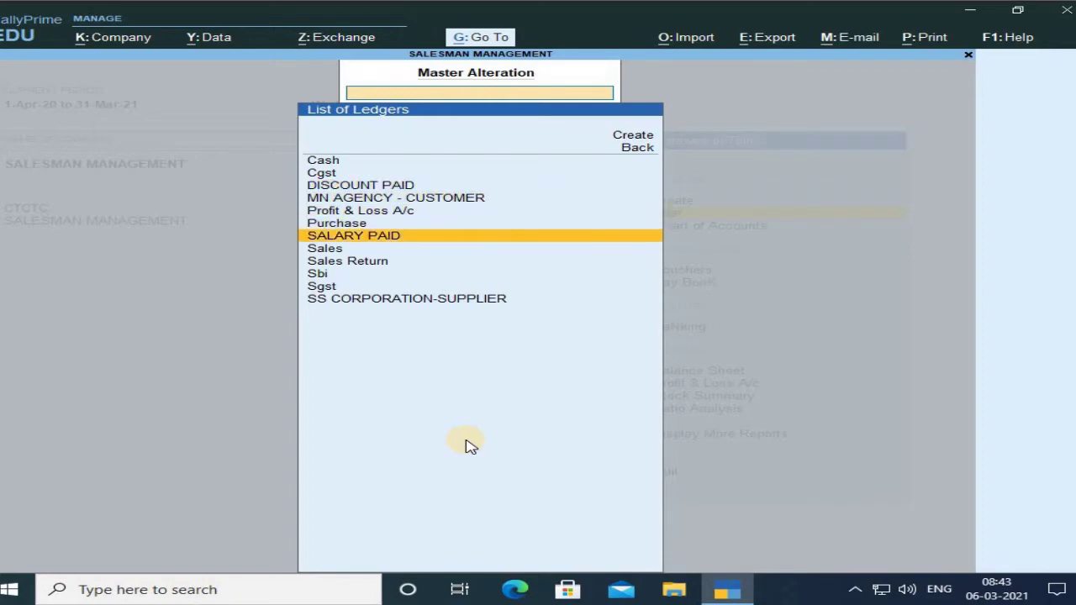
pyautogui.press('Return')
pyautogui.press('Return')
pyautogui.press('Return')
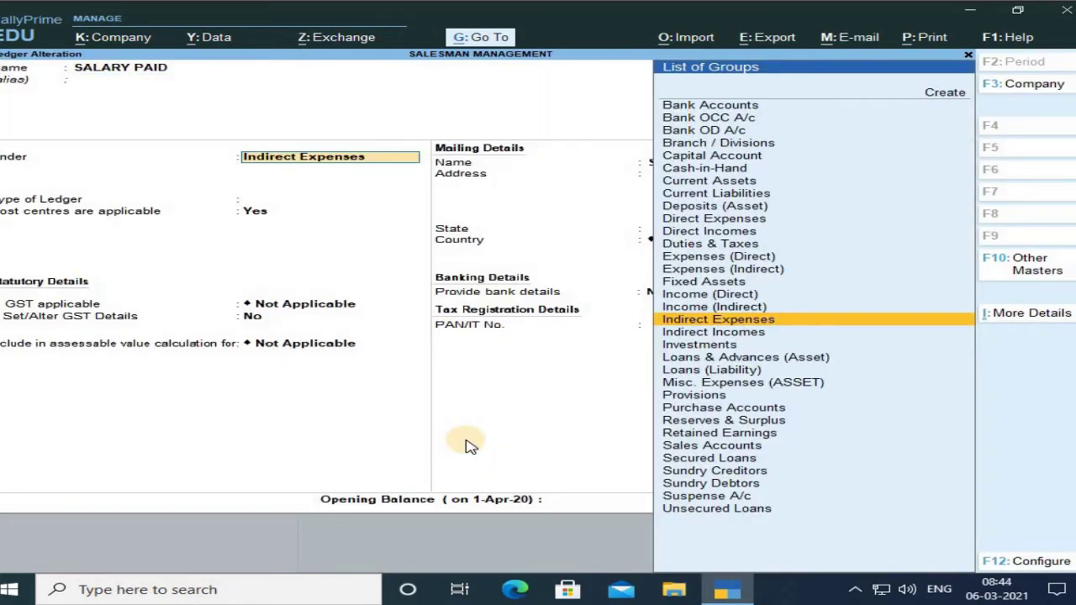
pyautogui.press('Return')
pyautogui.press('Return')
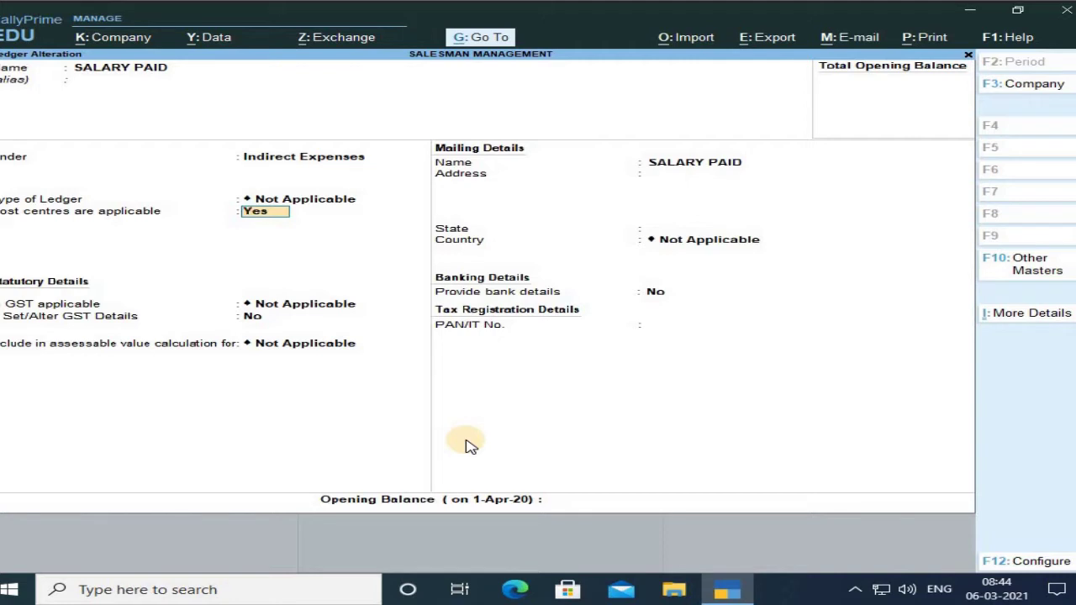
# - Review the statutory details and opening balance of the SALARY PAID ledger and accept the form
pyautogui.press('Return')
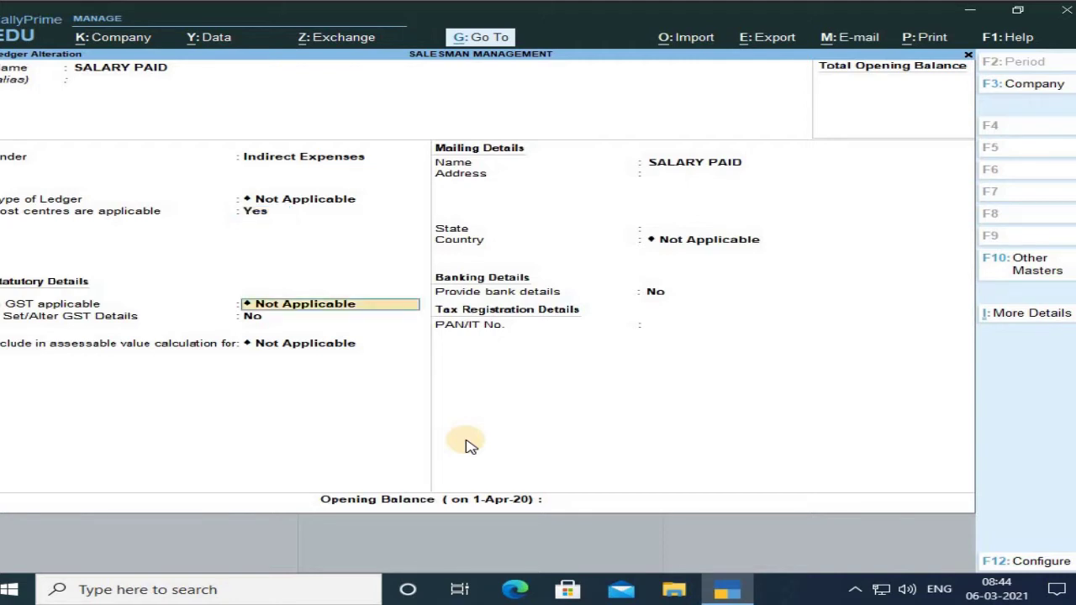
pyautogui.press('Return')
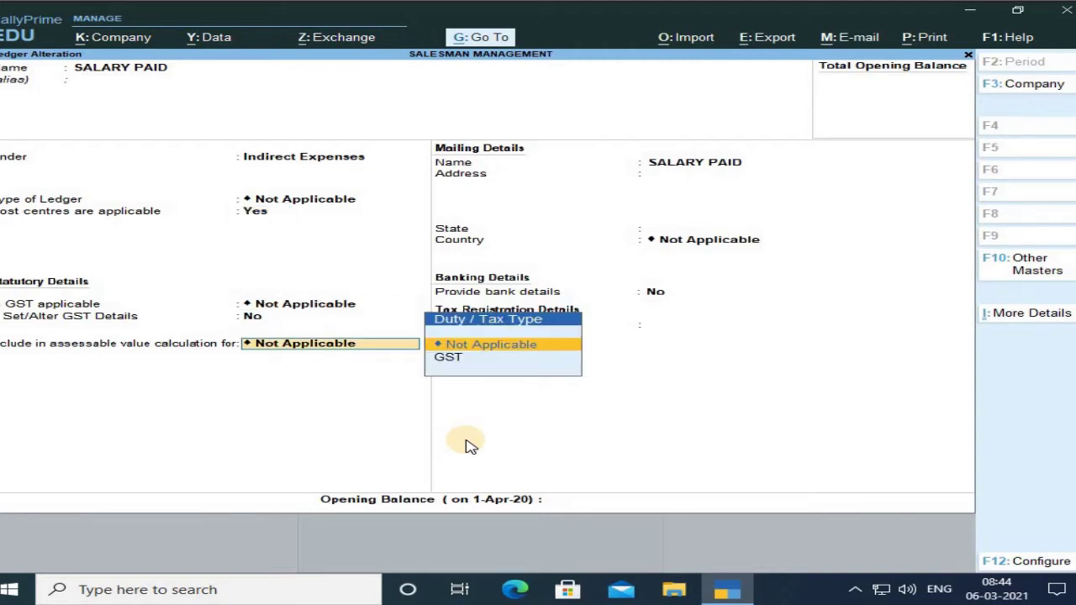
pyautogui.press('Return')
pyautogui.press('Return')
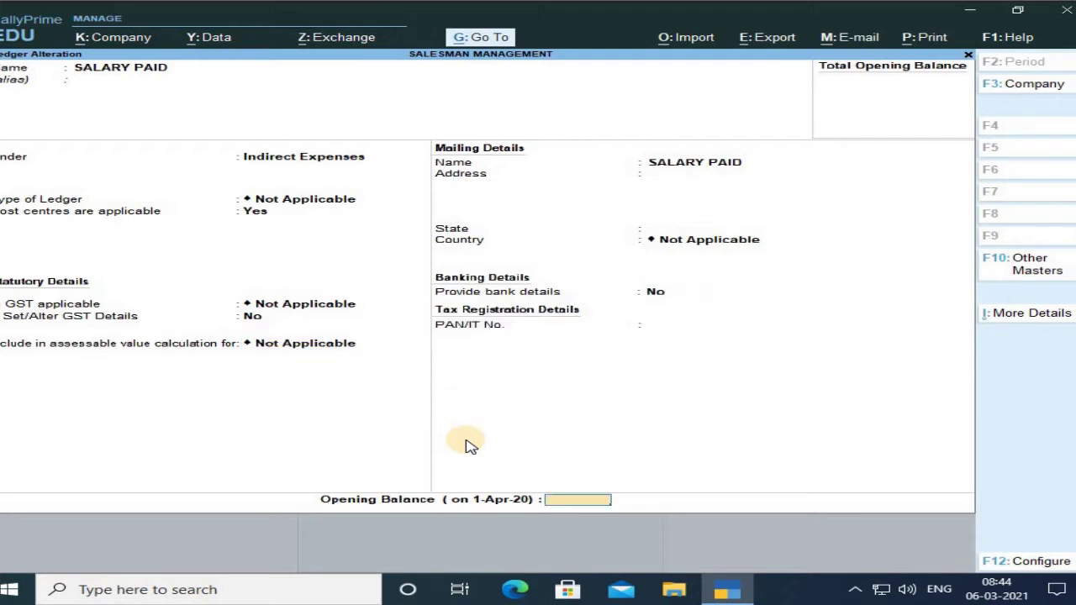
pyautogui.press('Return')
pyautogui.press('Return')
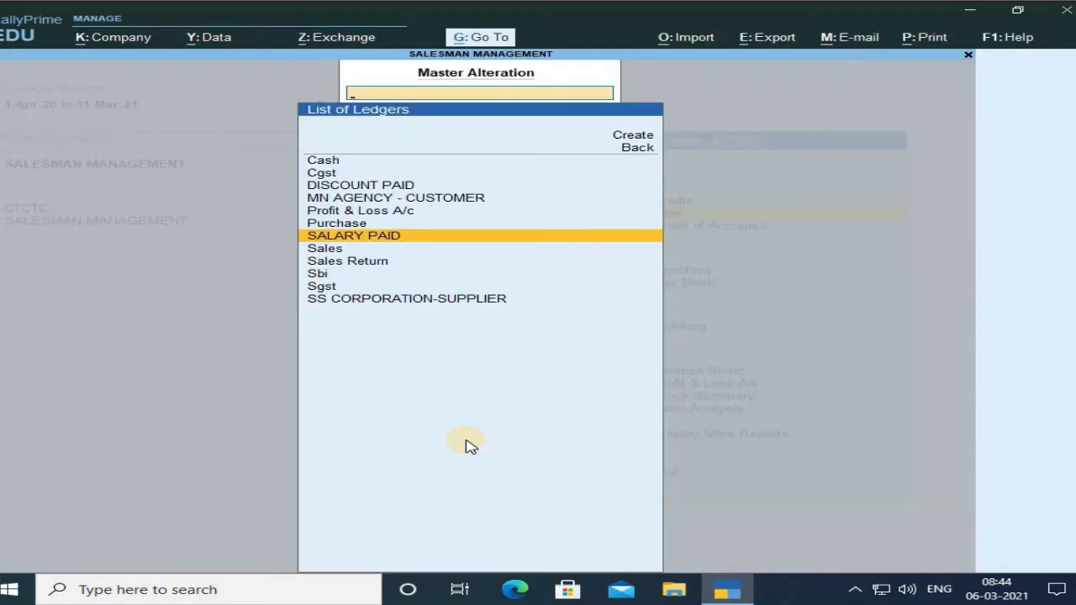
# - Open the Sales ledger and review its group, ledger type, cost centre and GST applicability settings
pyautogui.press('Down')
pyautogui.press('Return')
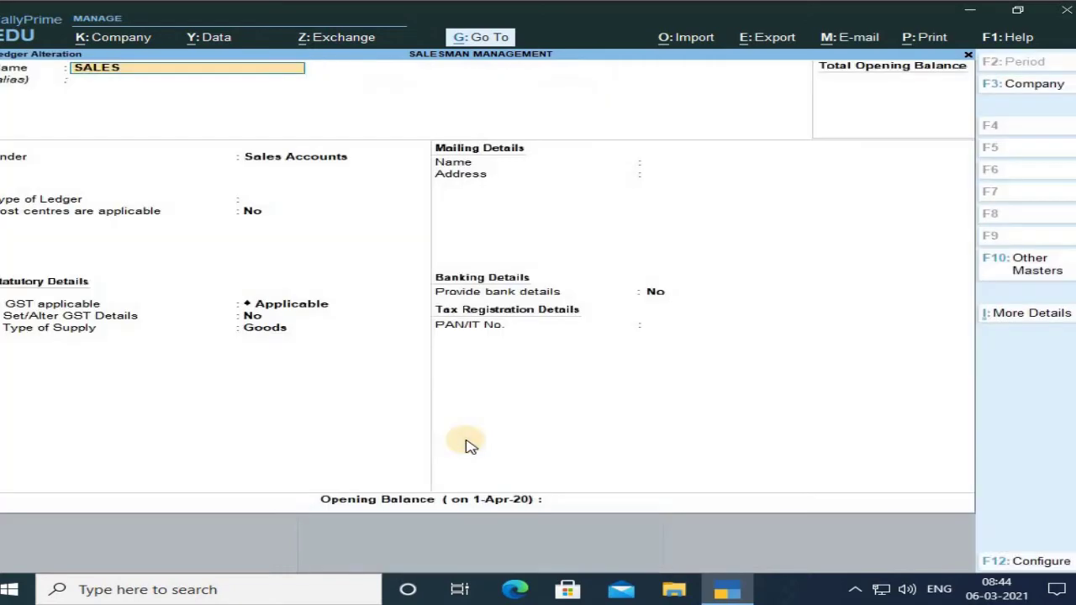
pyautogui.press('Return')
pyautogui.press('Return')
pyautogui.press('Return')
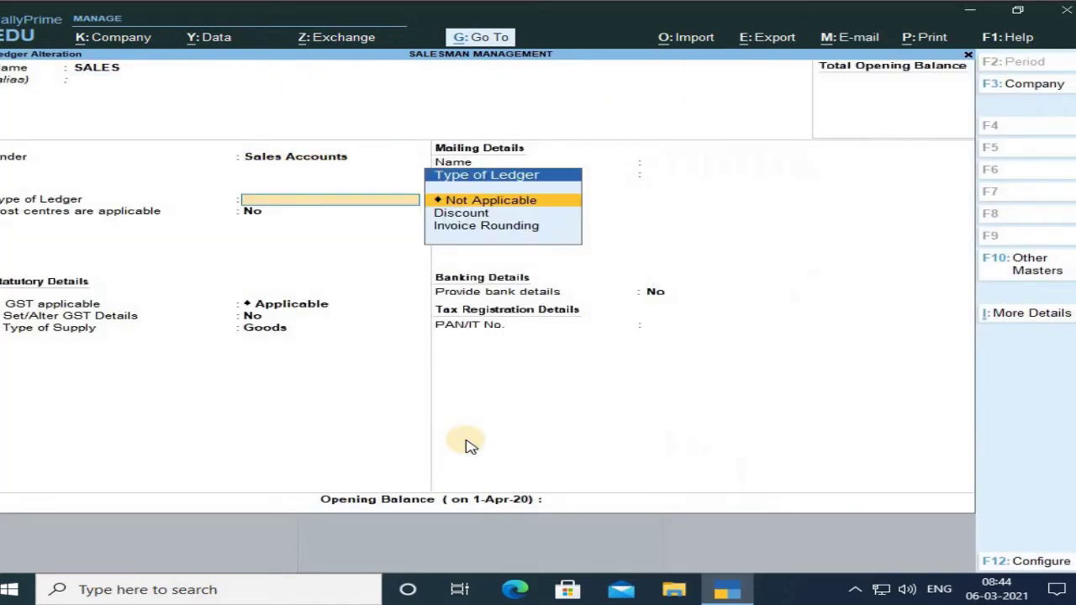
pyautogui.press('Return')
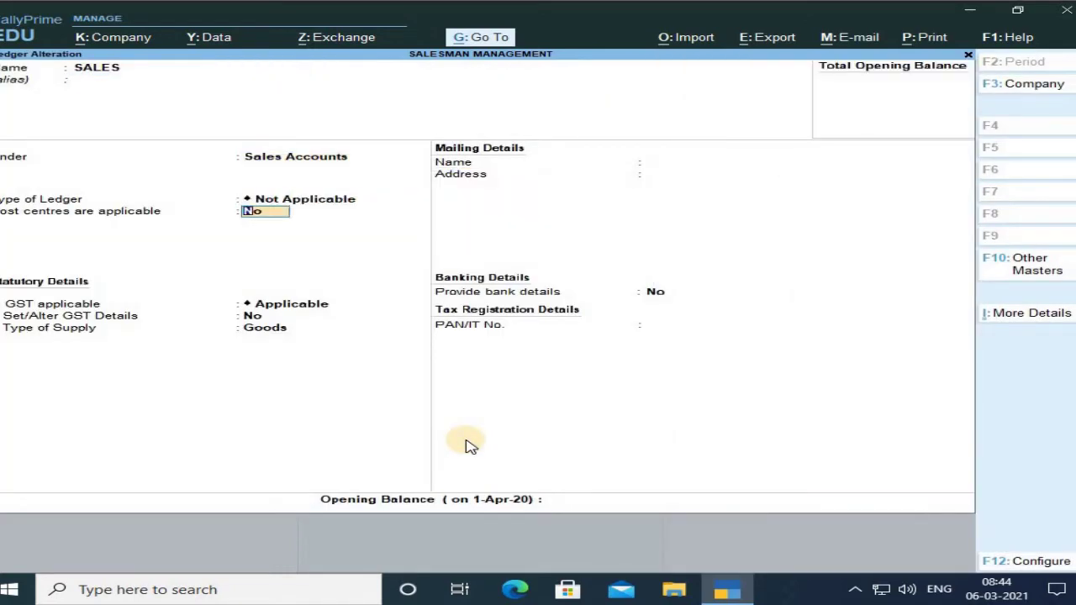
pyautogui.press('Return')
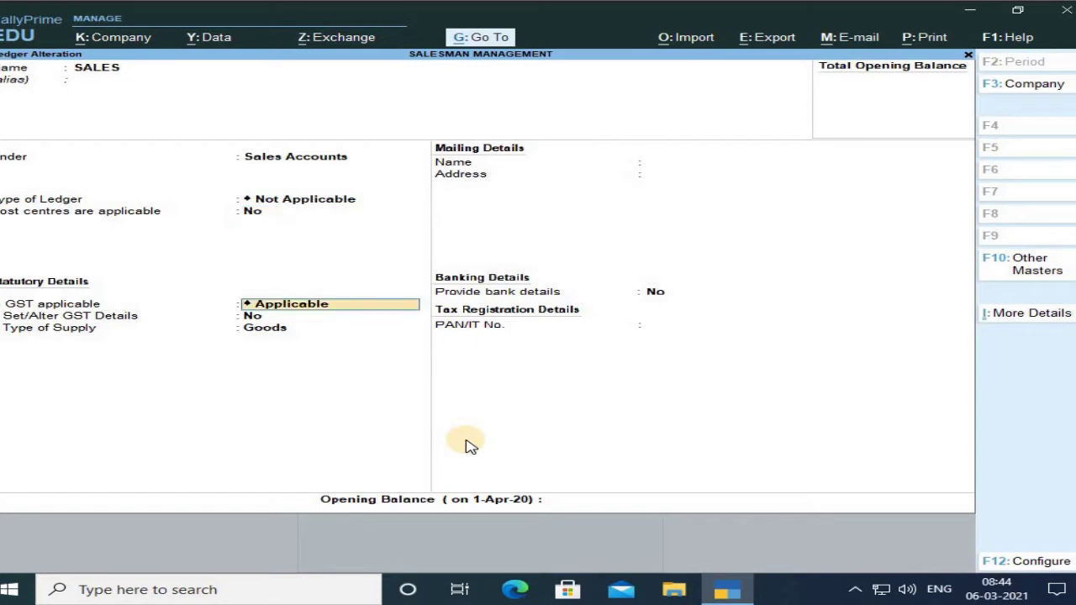
pyautogui.press('Return')
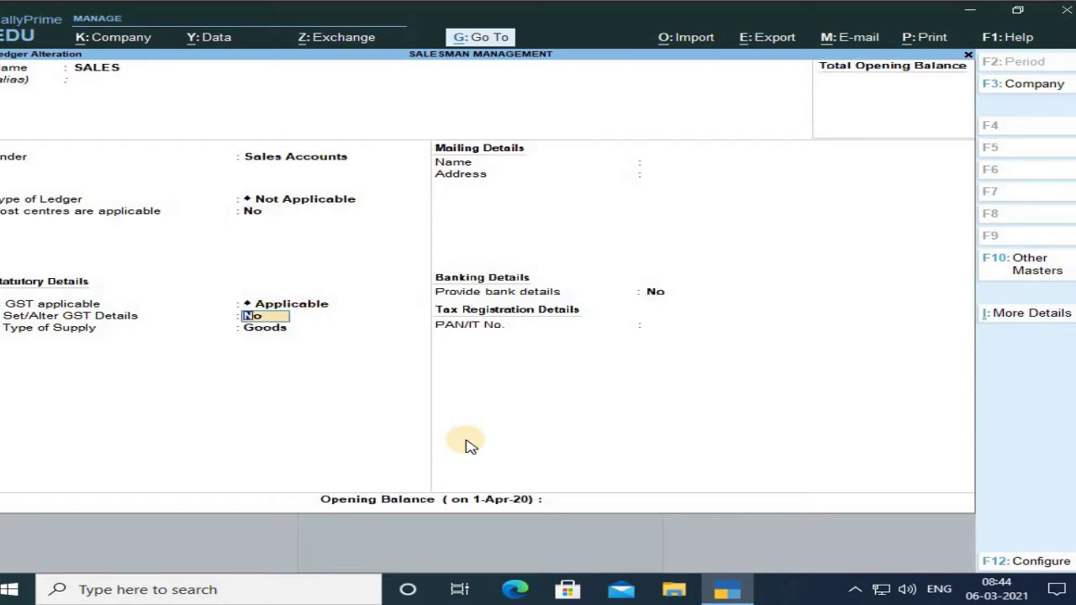
# - Open the GST details of the SALES ledger and review its nature of transaction and tax rates
pyautogui.write('y')
pyautogui.press('Return')
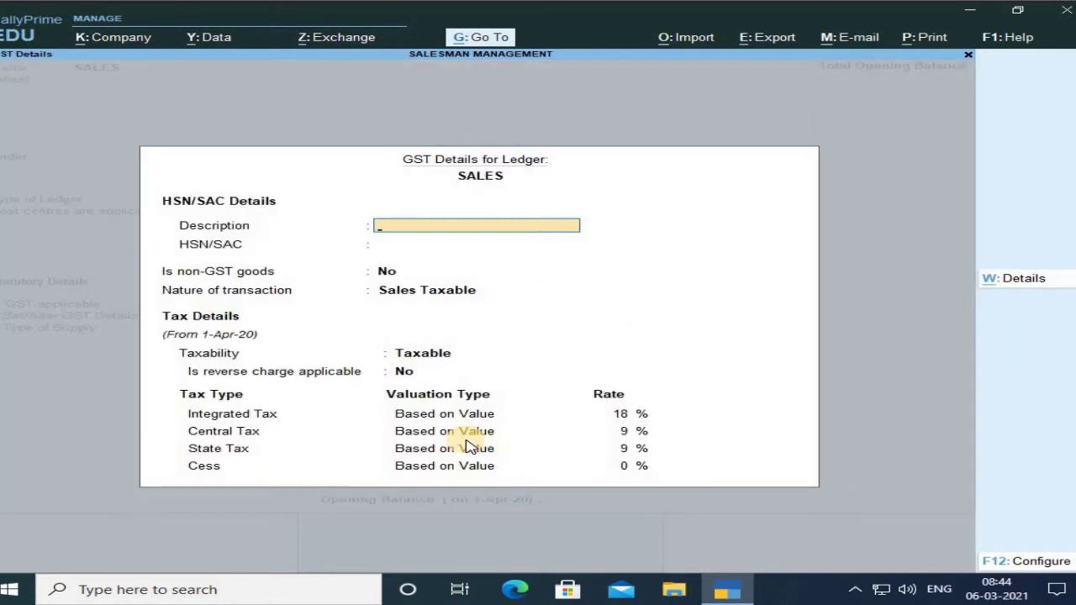
pyautogui.press('Return')
pyautogui.press('Return')
pyautogui.press('Return')
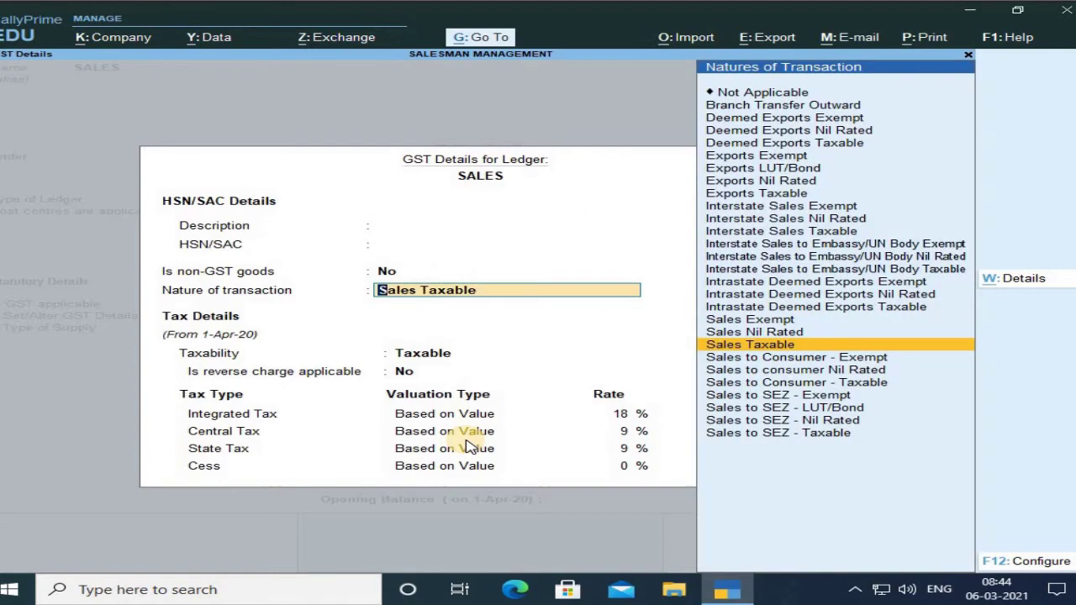
pyautogui.press('Return')
pyautogui.press('Return')
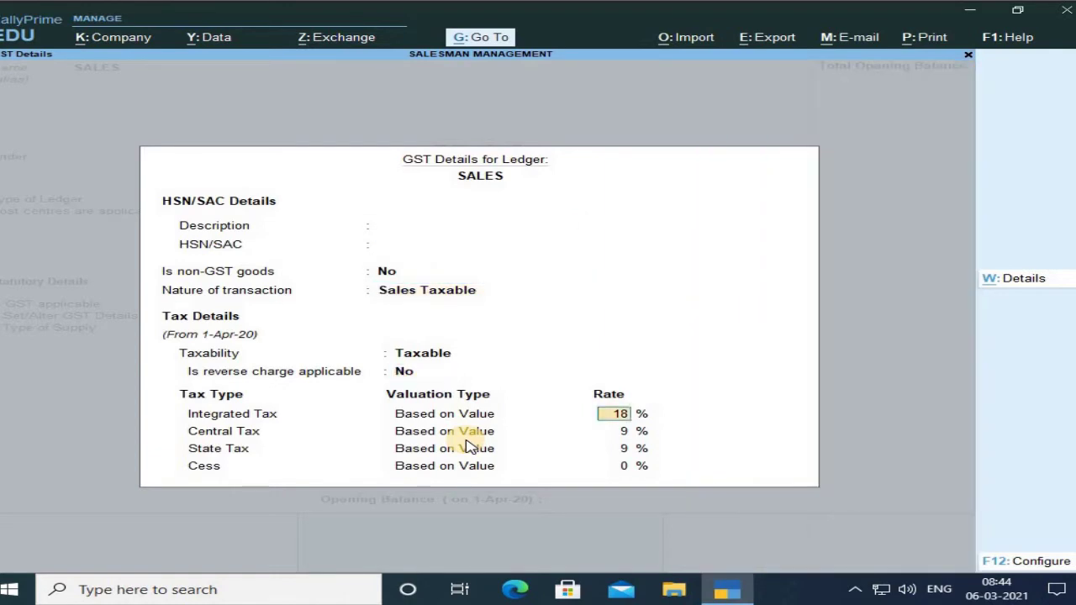
pyautogui.press('Return')
pyautogui.press('Return')
pyautogui.press('Return')
pyautogui.press('Return')
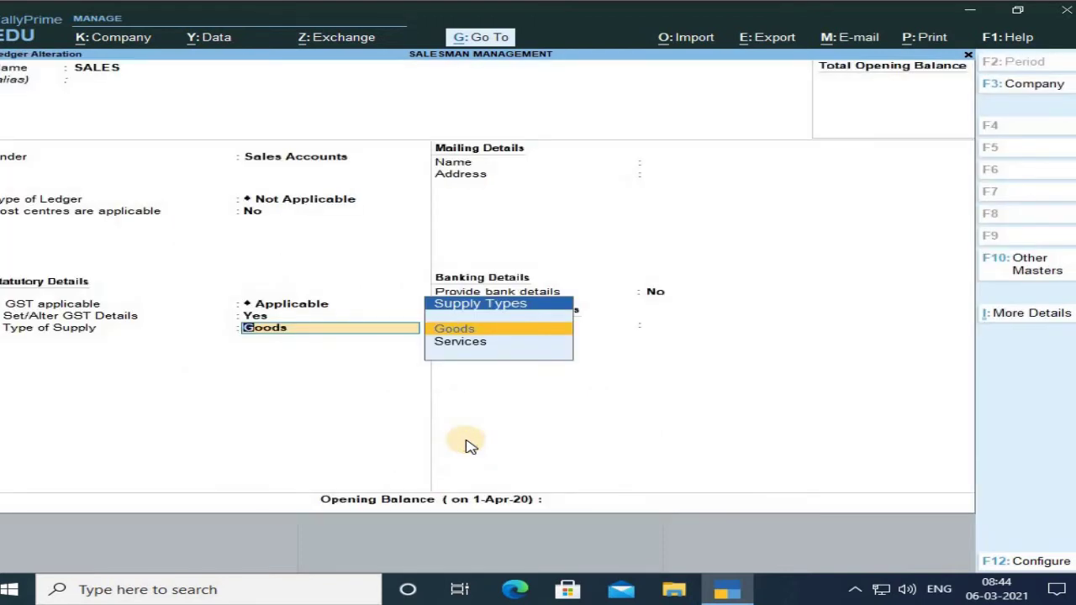
# - Review the supply type, bank details and opening balance of the SALES ledger and accept the form
pyautogui.press('Return')
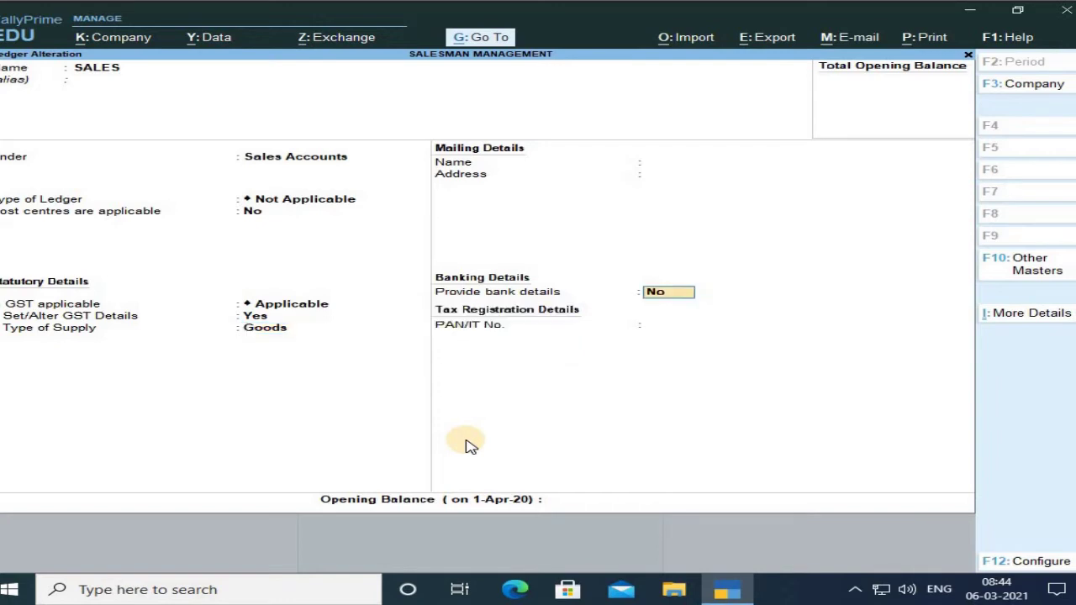
pyautogui.press('Return')
pyautogui.press('Return')
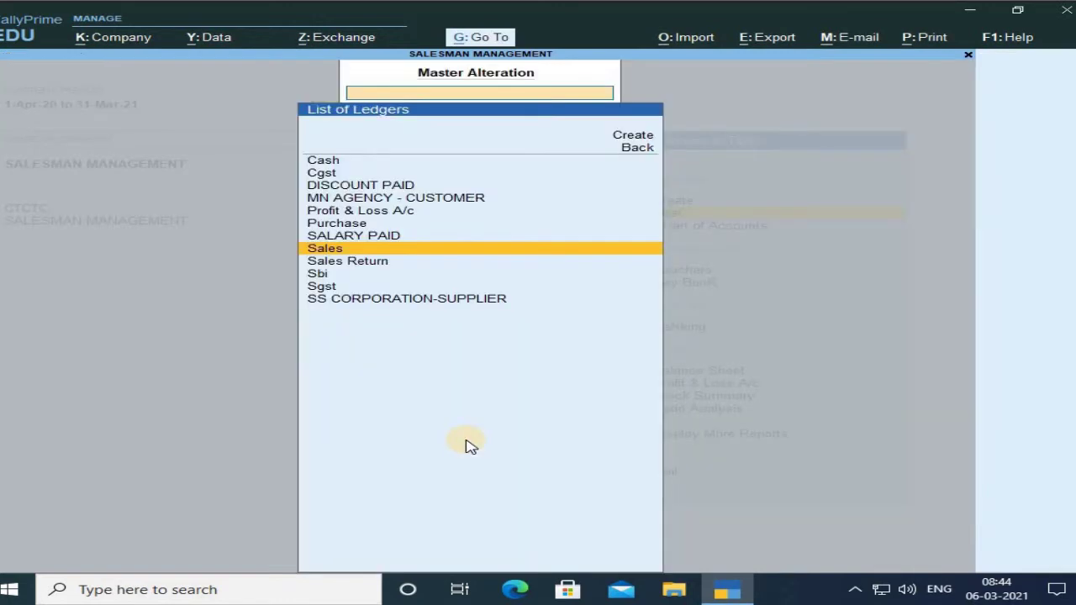
# - Open the Purchase ledger and review its group, ledger type, cost centre and GST applicability settings
pyautogui.press('Up')
pyautogui.press('Up')
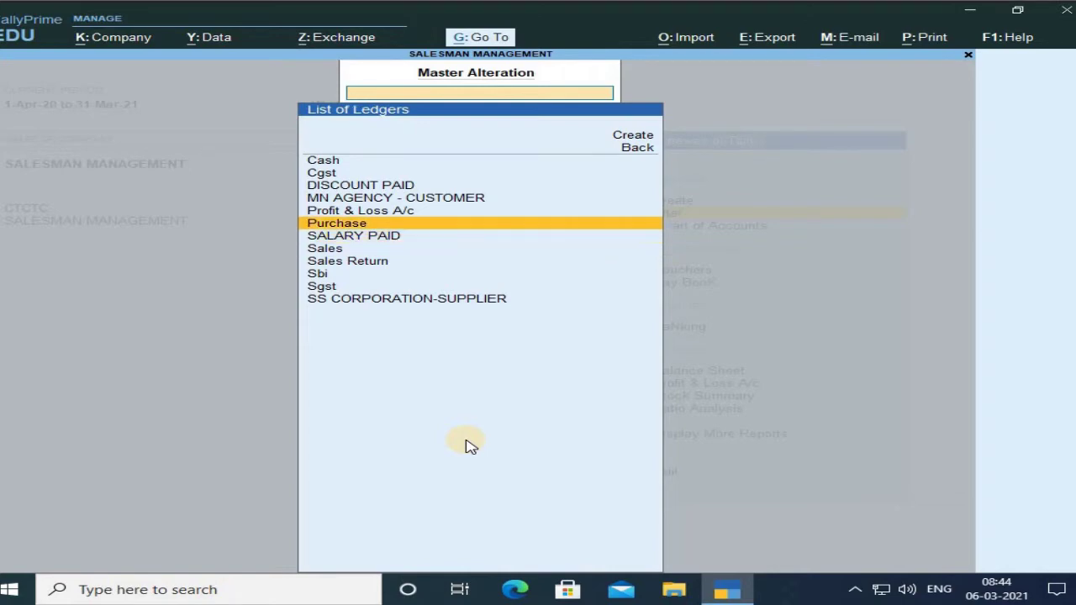
pyautogui.press('Return')
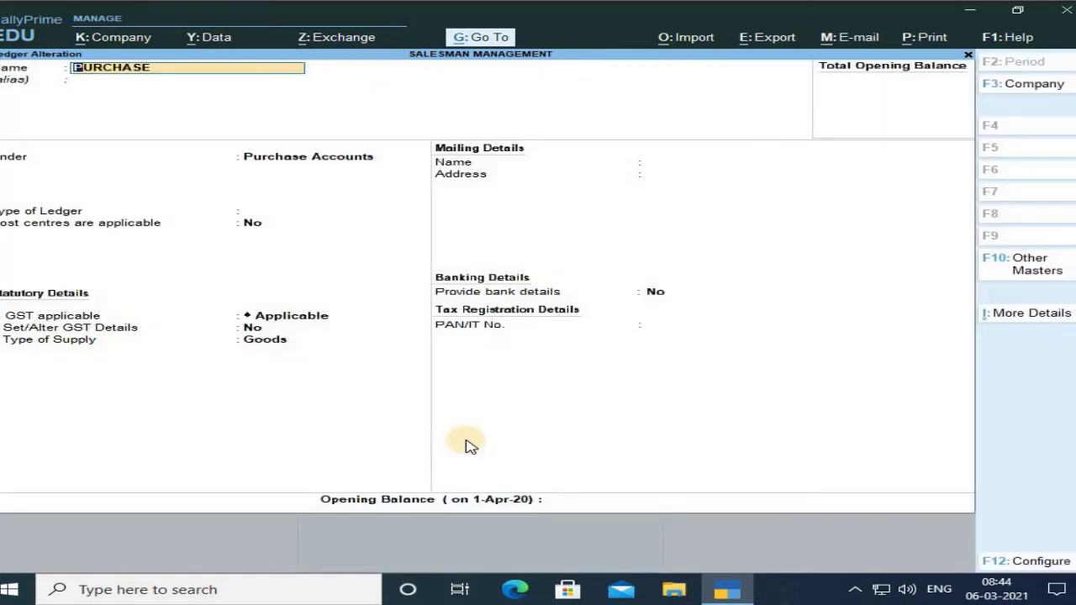
pyautogui.press('Return')
pyautogui.press('Return')
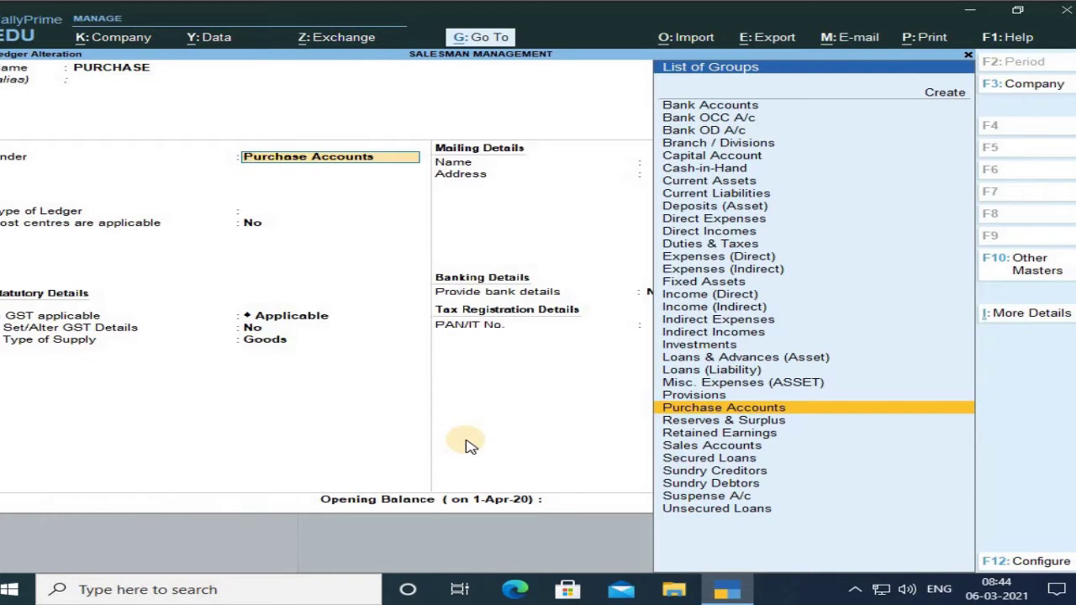
pyautogui.press('Return')
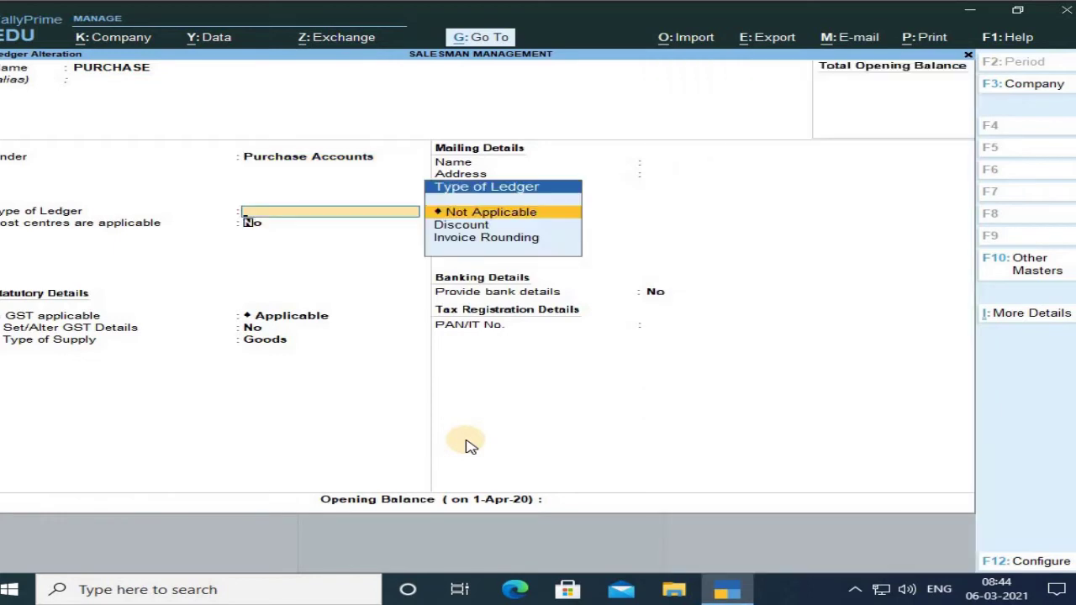
pyautogui.press('Return')
pyautogui.press('Return')
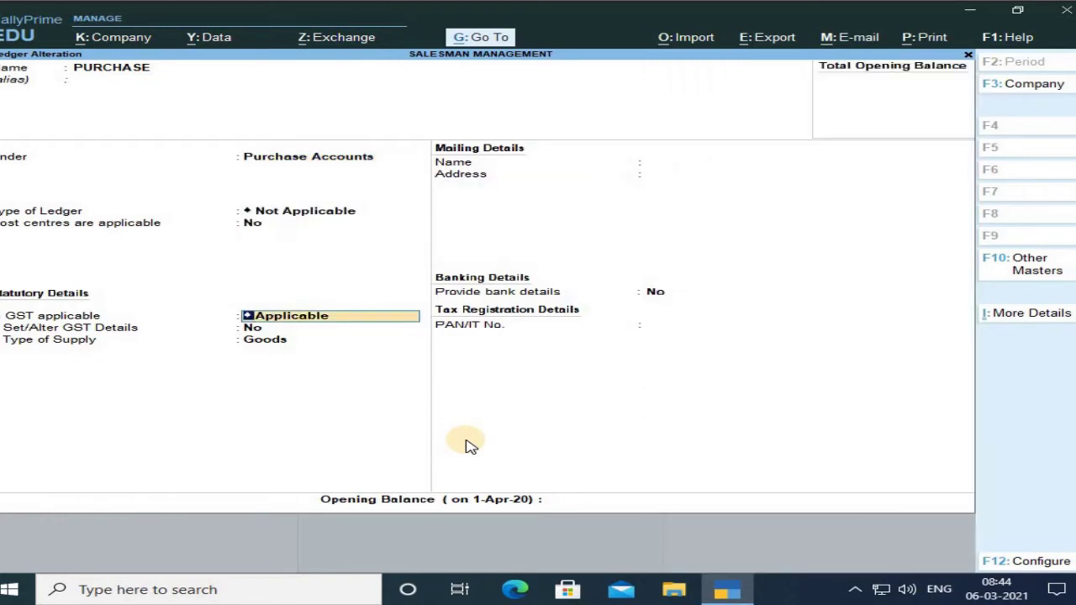
pyautogui.press('Return')
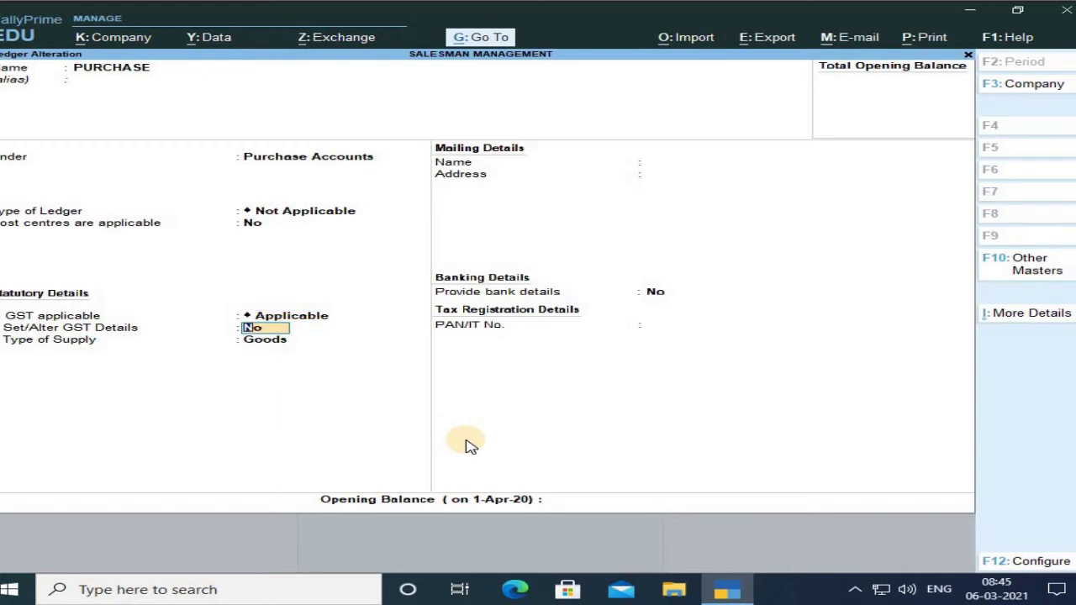
# - Open the GST details of the PURCHASE ledger and review its nature of transaction and tax rates
pyautogui.write('y')
pyautogui.press('Return')
pyautogui.press('Return')
pyautogui.press('Return')
pyautogui.press('Return')
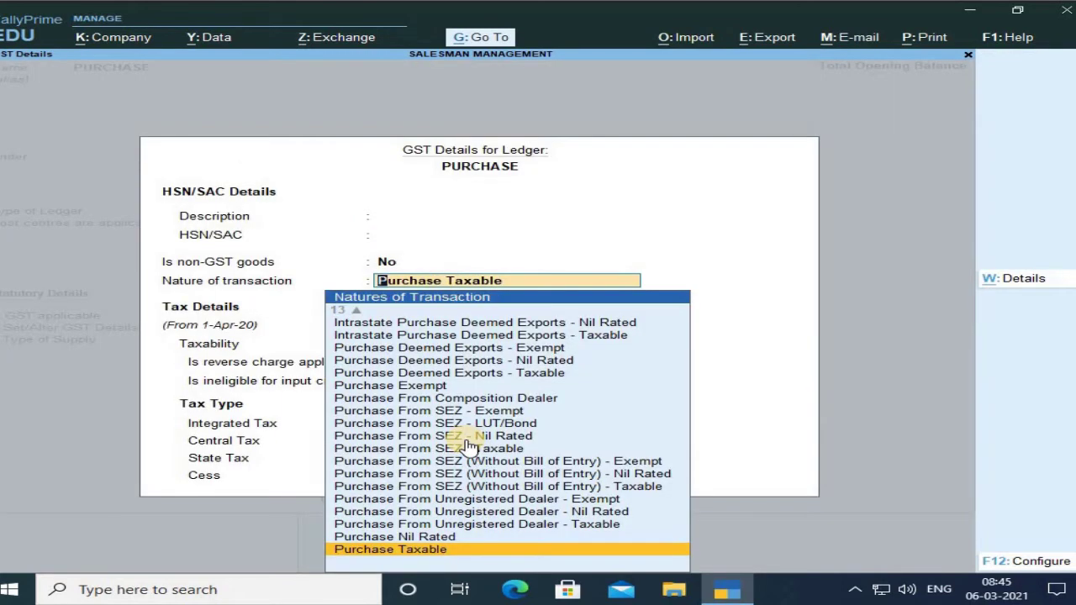
pyautogui.press('Return')
pyautogui.press('Return')
pyautogui.press('Return')
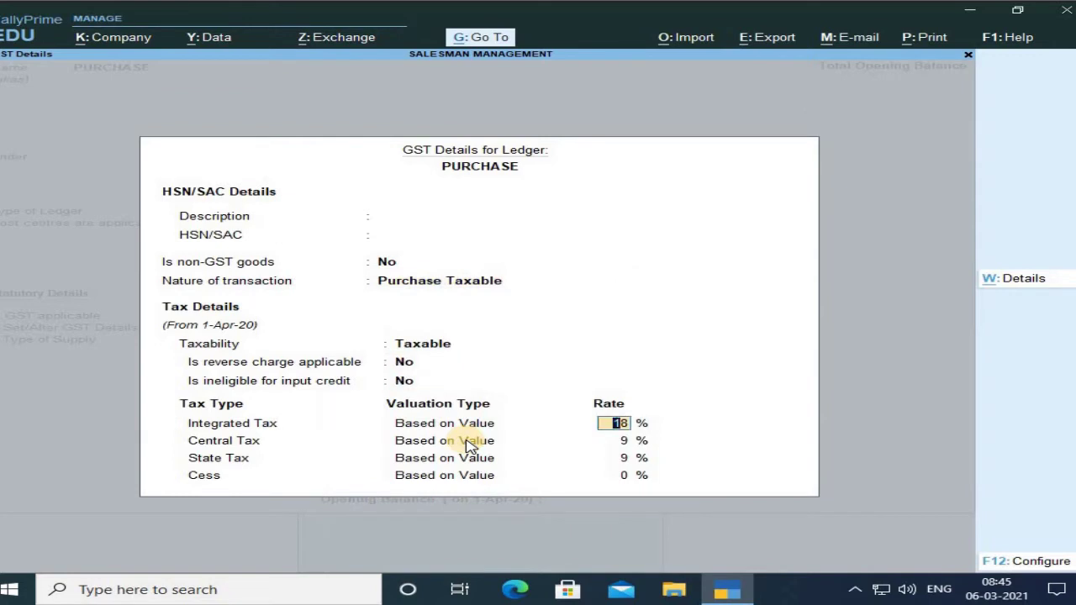
pyautogui.press('Return')
pyautogui.press('Return')
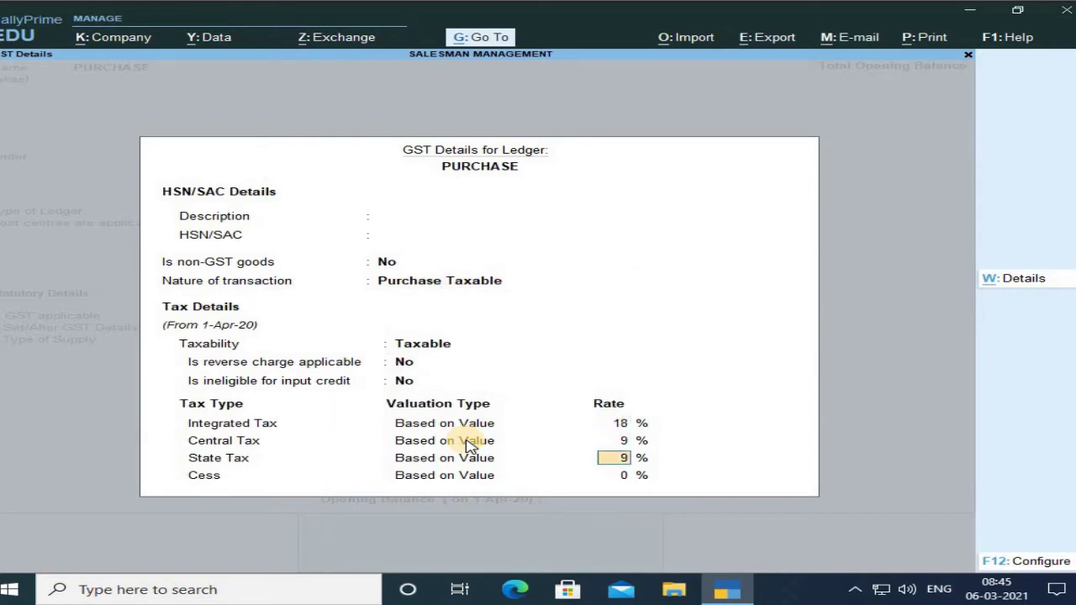
pyautogui.press('Return')
pyautogui.press('Return')
# - Review the supply type, bank details and opening balance of the PURCHASE ledger and accept the form
pyautogui.press('Return')
pyautogui.press('Return')
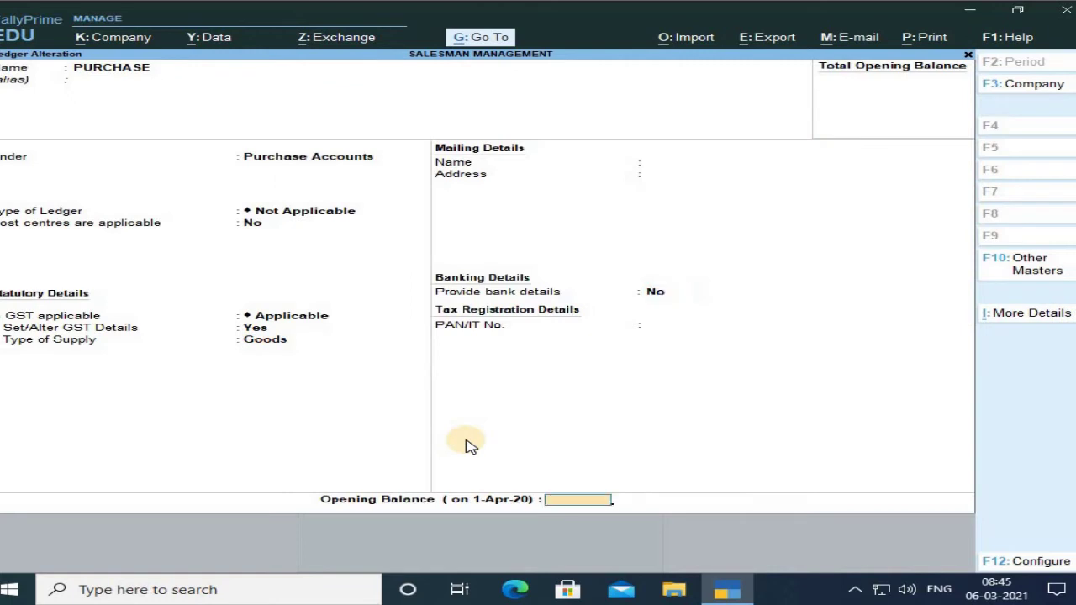
pyautogui.press('Return')
pyautogui.press('Return')
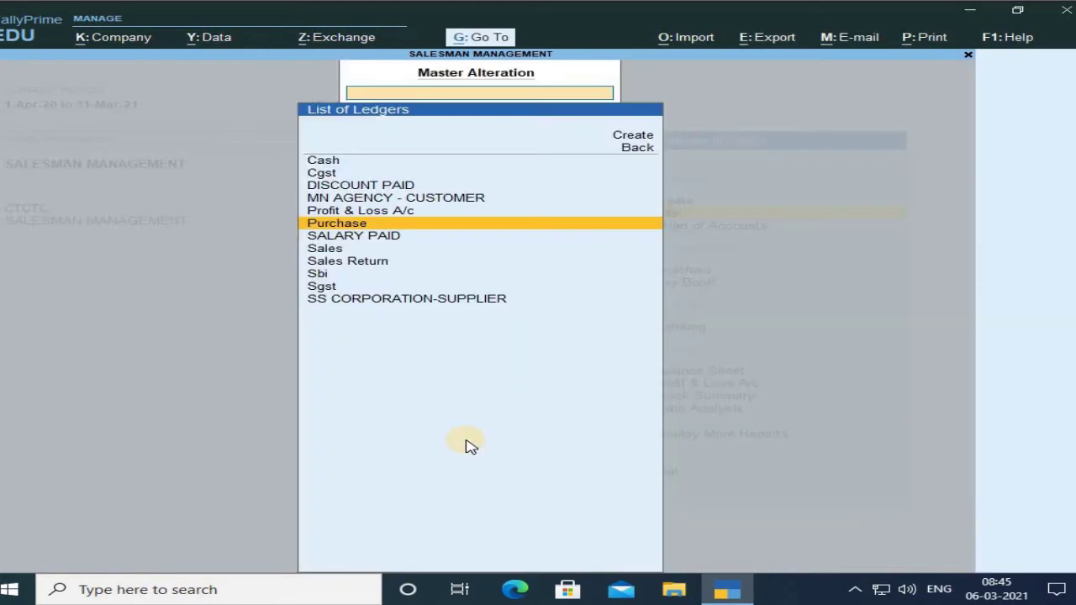
# - Open the Cgst ledger and review its duty type, tax type, cost centre setting and percentage of calculation
pyautogui.press('Up')
pyautogui.press('Up')
pyautogui.press('Up')
pyautogui.press('Up')
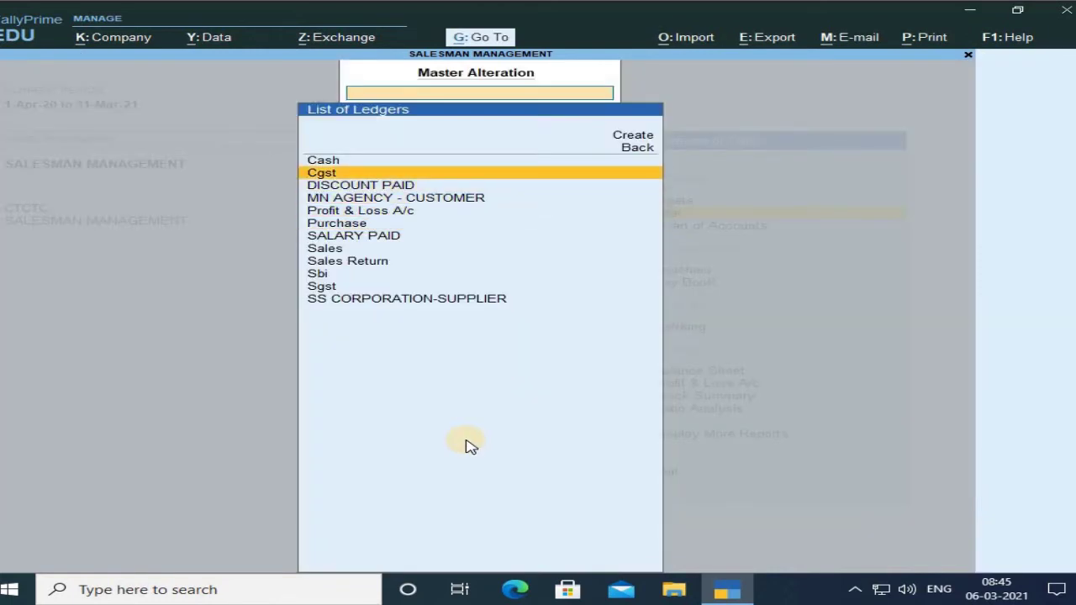
pyautogui.press('Return')
pyautogui.press('Return')
pyautogui.press('Return')
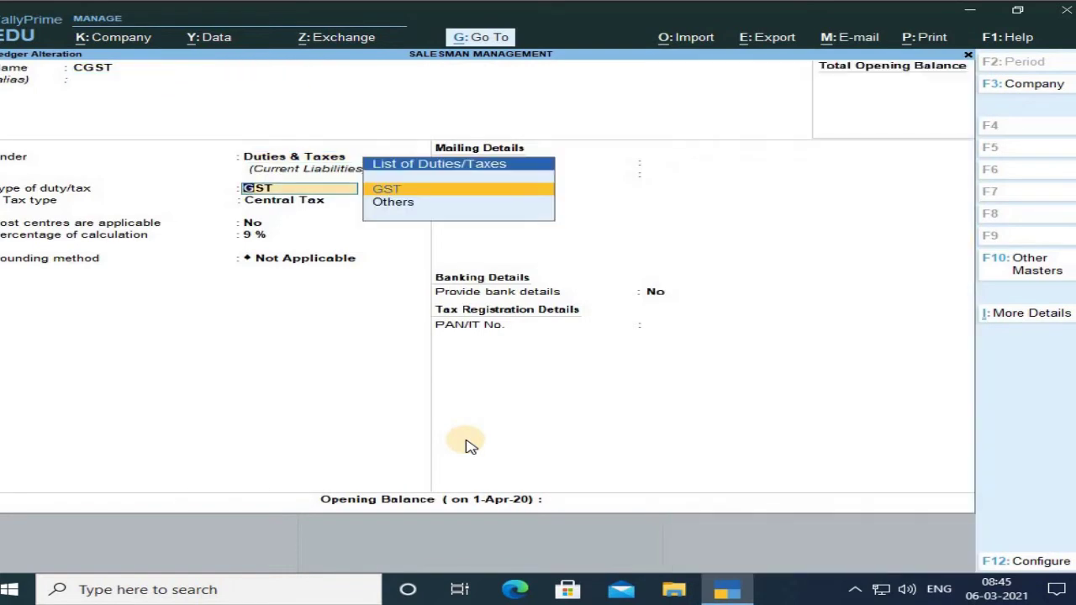
pyautogui.press('Return')
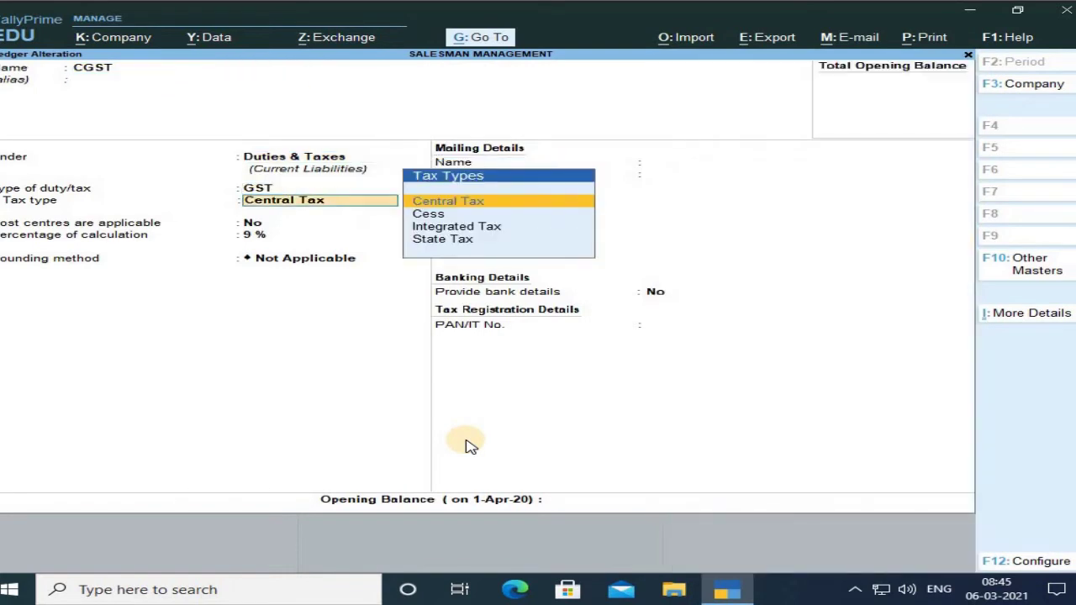
pyautogui.press('Return')
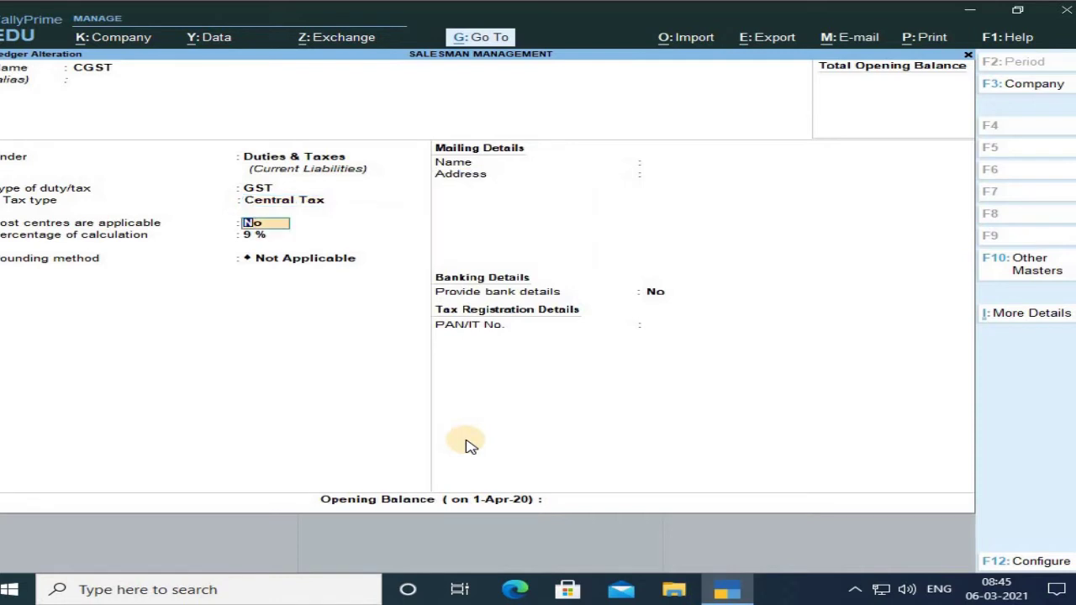
pyautogui.press('Return')
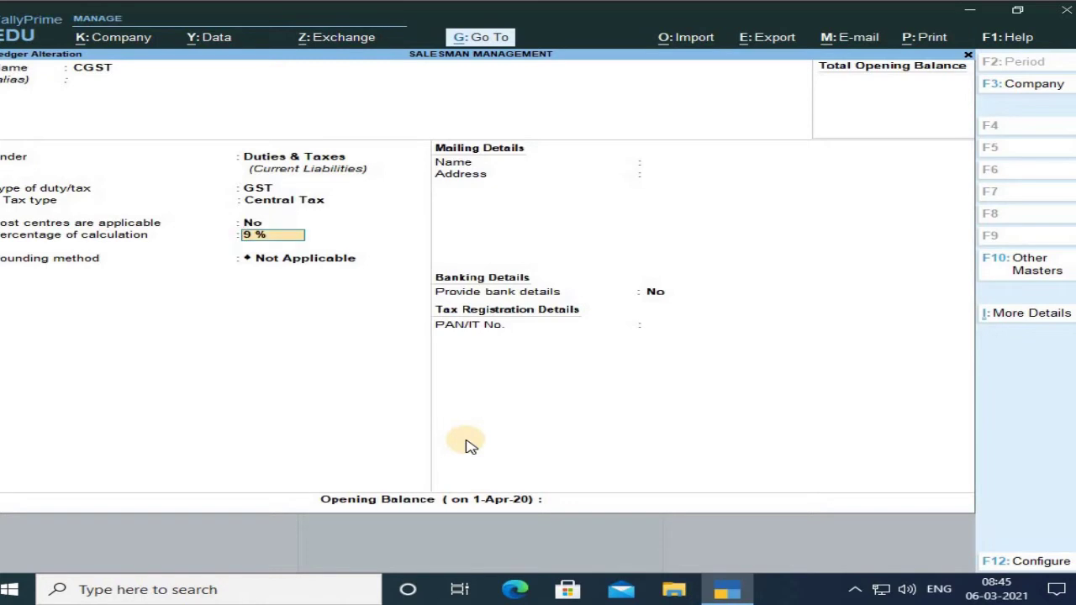
# - Review the rounding method and opening balance of the CGST ledger, accept the form and return to the list of ledgers
pyautogui.press('Return')
pyautogui.press('Return')
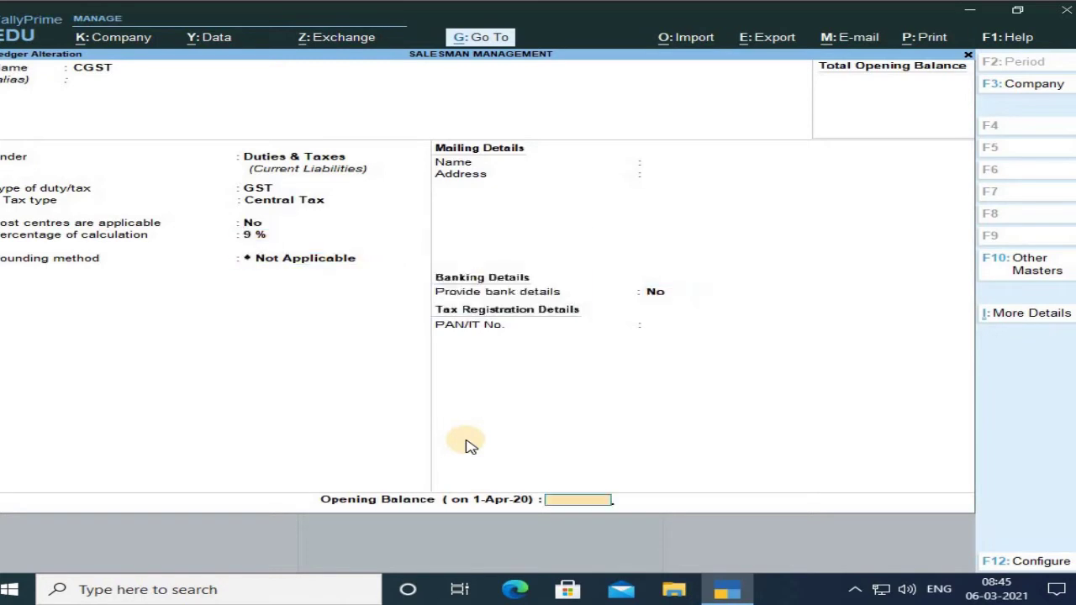
pyautogui.press('Return')
pyautogui.press('Return')
pyautogui.press('Return')
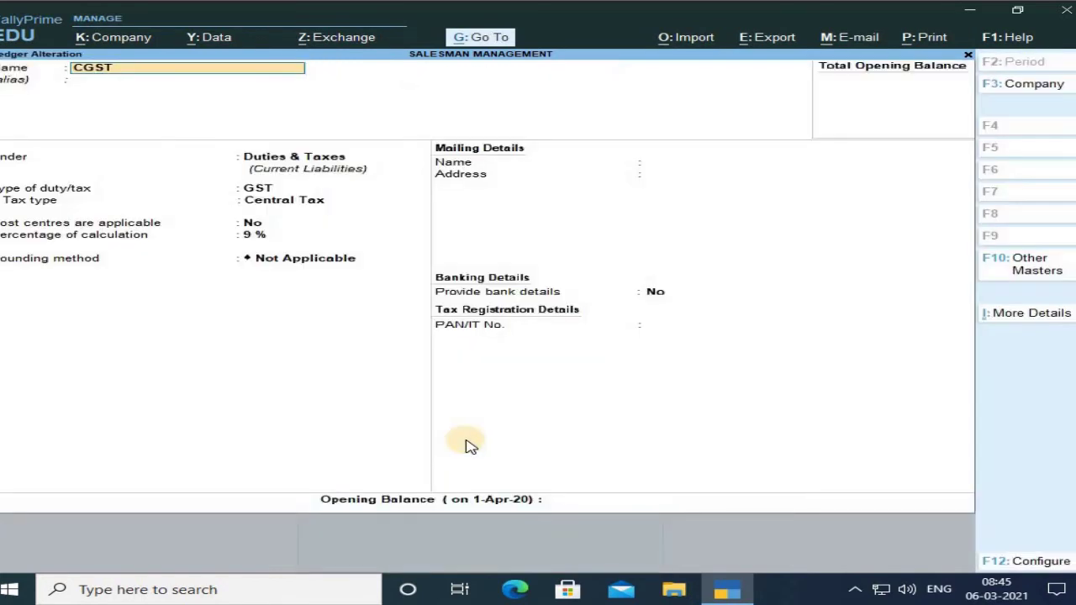
pyautogui.press('Escape')
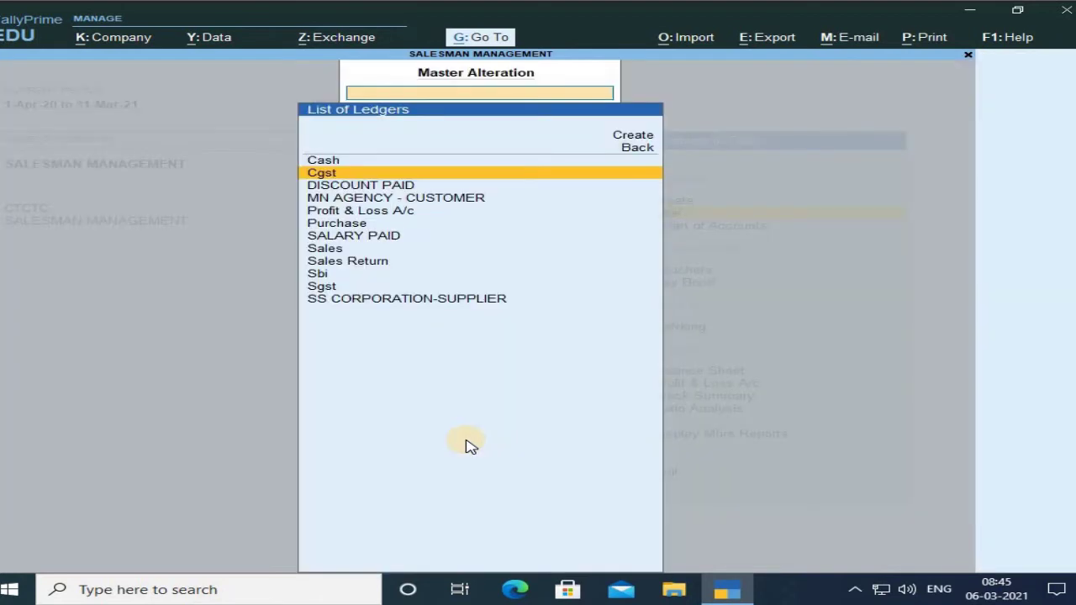
# - Open the Sgst ledger and review its parent group, type of duty/tax and tax type
pyautogui.press('Down')
pyautogui.press('Down')
pyautogui.press('Down')
pyautogui.press('Down')
pyautogui.press('Down')
pyautogui.press('Down')
pyautogui.press('Down')
pyautogui.press('Down')
pyautogui.press('Down')
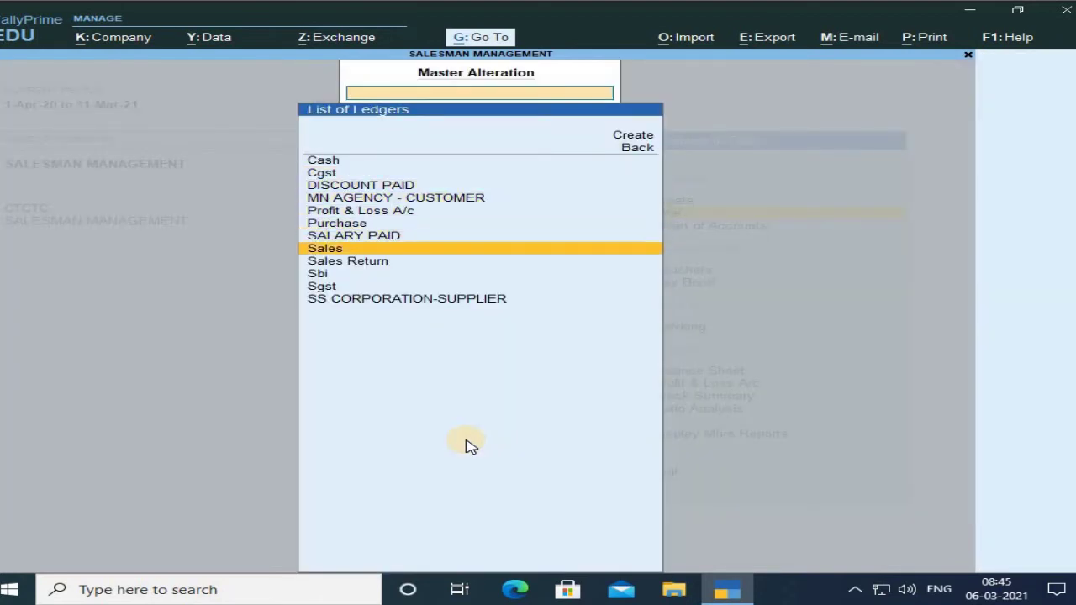
pyautogui.press('Return')
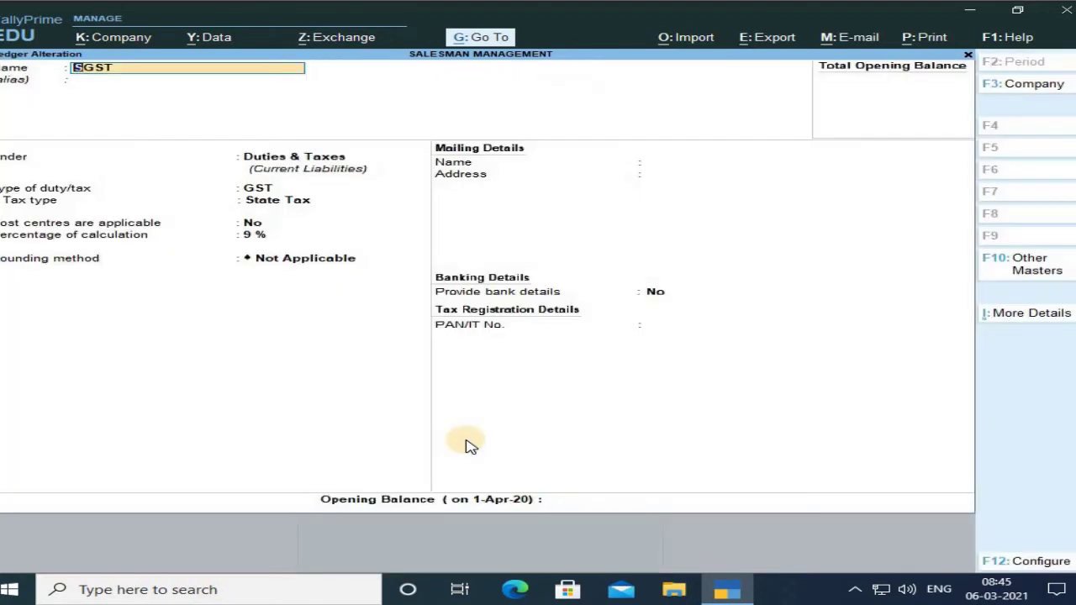
pyautogui.press('Return')
pyautogui.press('Return')
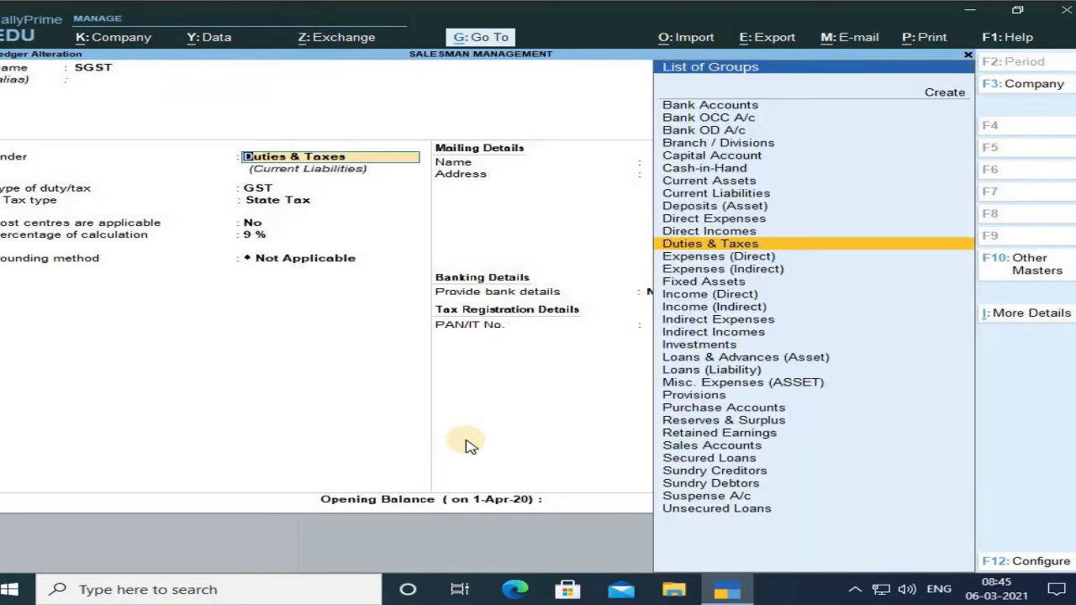
pyautogui.press('Return')
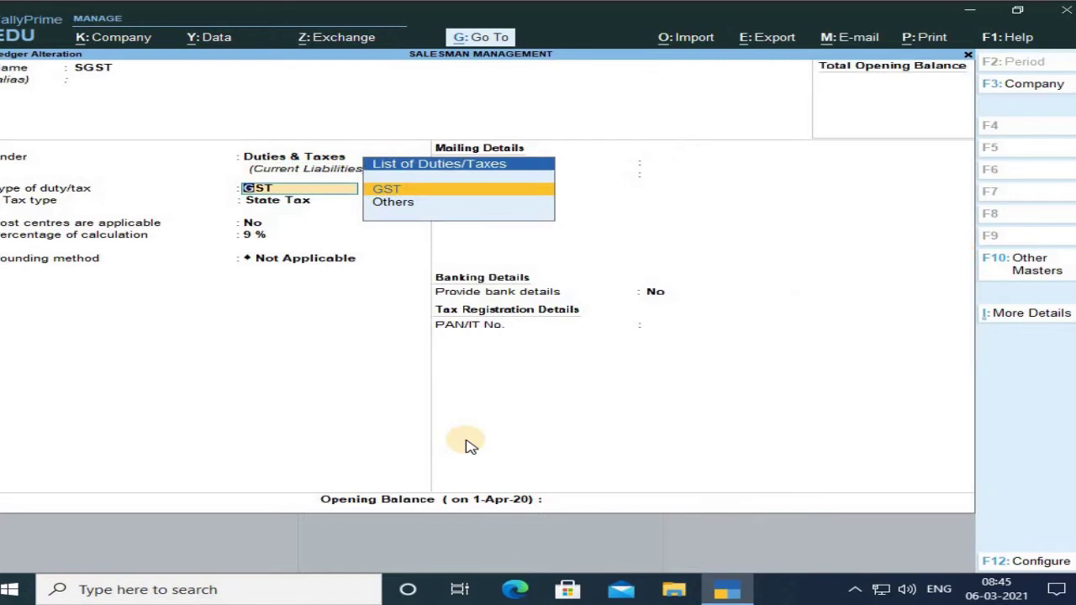
pyautogui.press('Return')
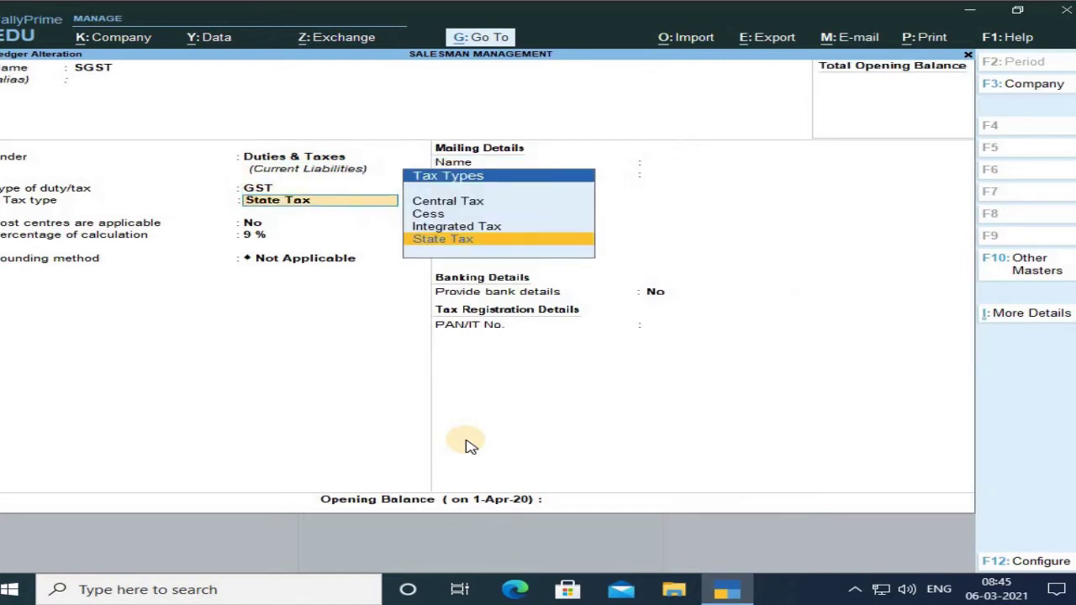
pyautogui.press('Return')
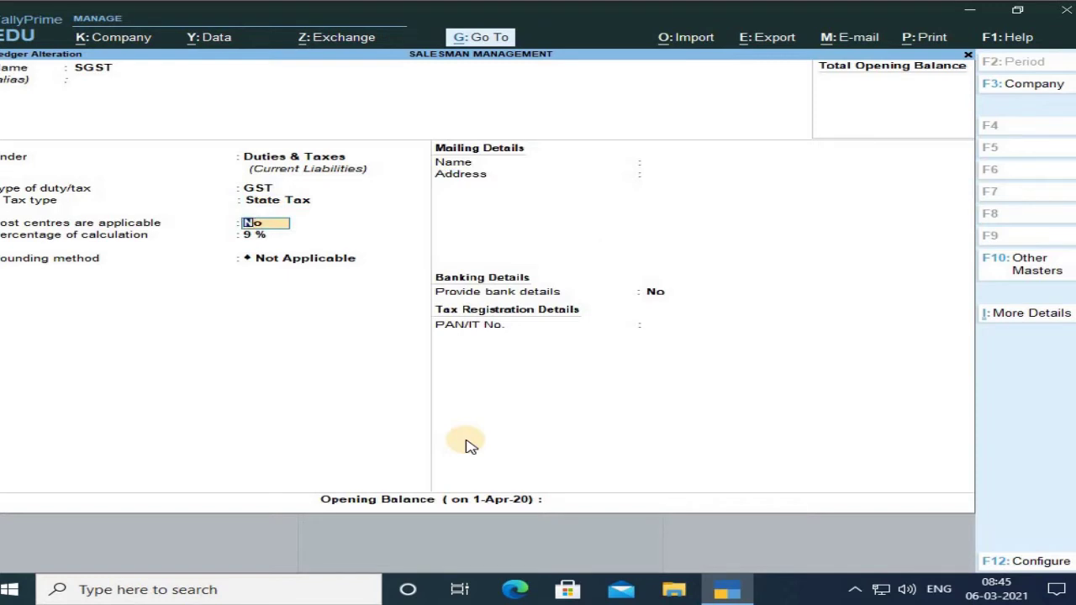
# - Review the SGST ledger's cost centre setting, percentage of calculation and rounding method, and return to the list of ledgers without saving
pyautogui.press('Return')
pyautogui.press('Return')
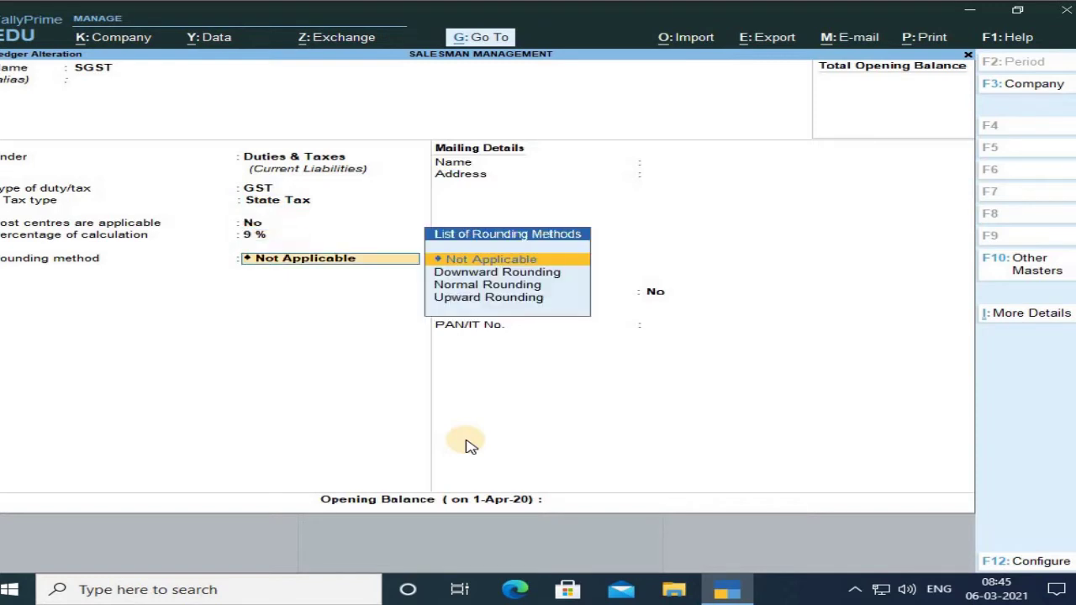
pyautogui.press('Return')
pyautogui.press('Return')
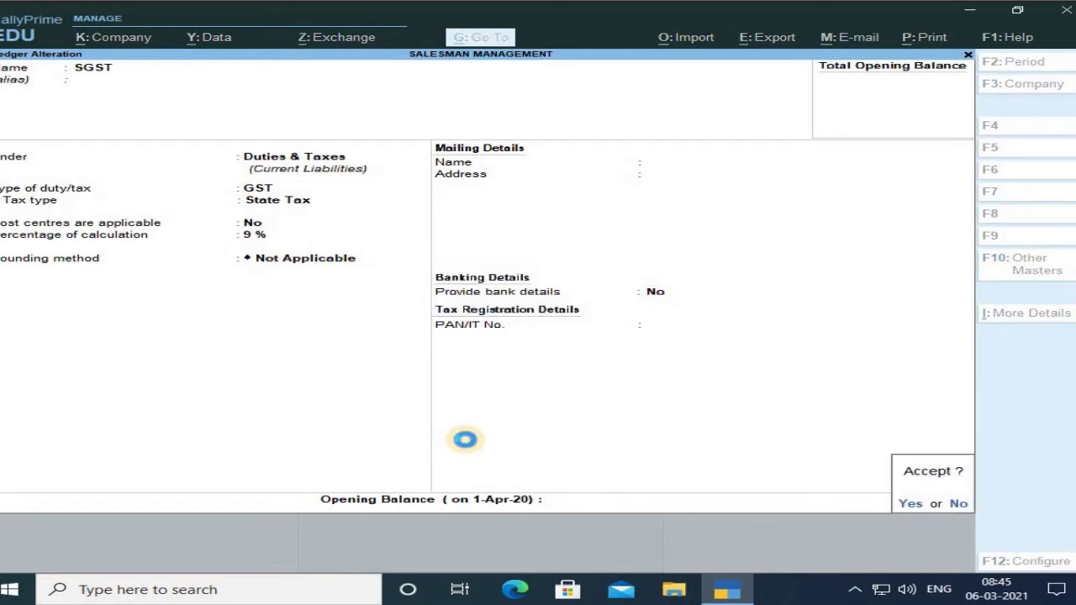
pyautogui.press('n')
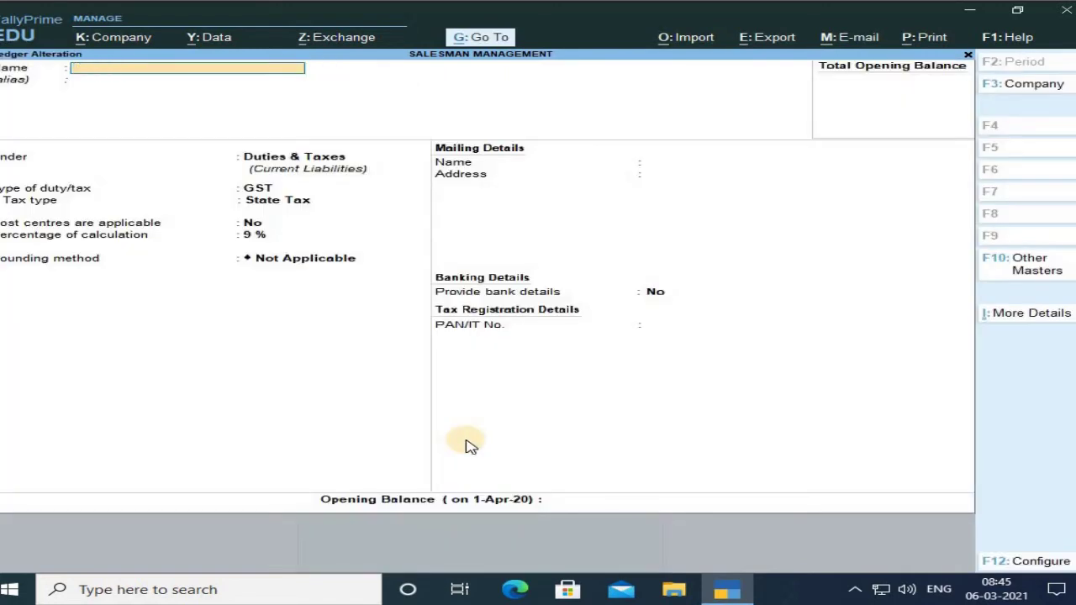
pyautogui.press('Escape')
pyautogui.press('y')
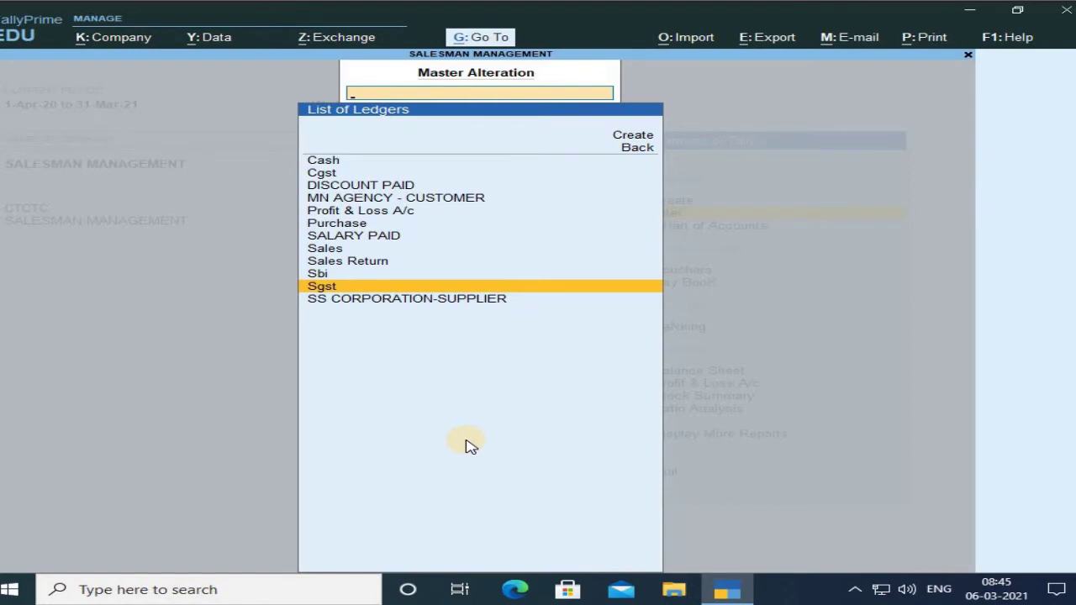
# - Open the Sbi ledger and go through its bank account details and cheque configuration, setting the bank name to Not Applicable
pyautogui.press('Up')
pyautogui.press('Return')
pyautogui.press('Return')
pyautogui.press('Return')
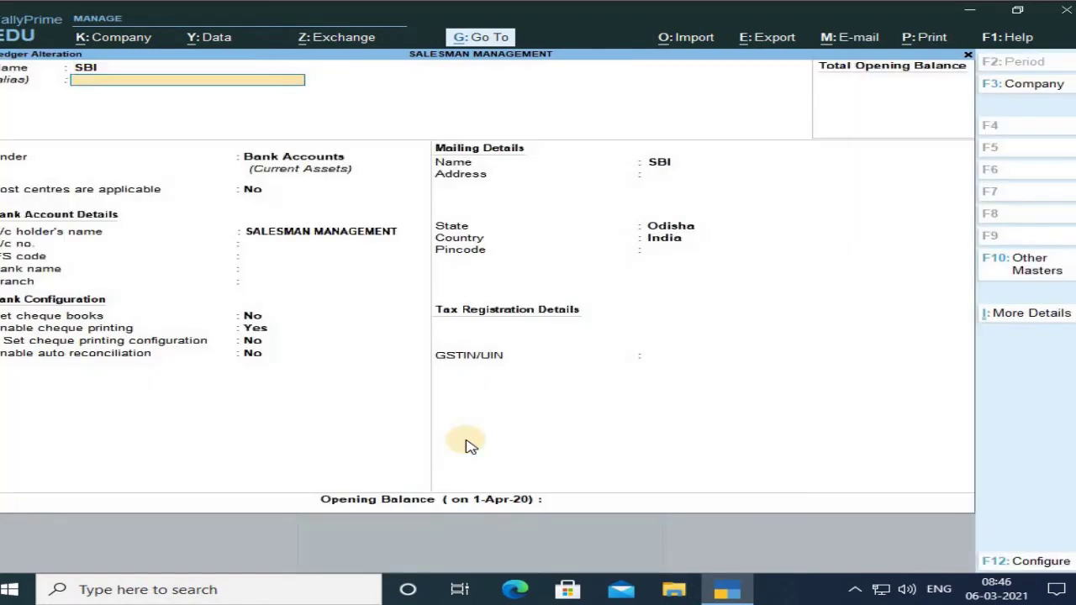
pyautogui.press('Return')
pyautogui.press('Return')
pyautogui.press('Return')
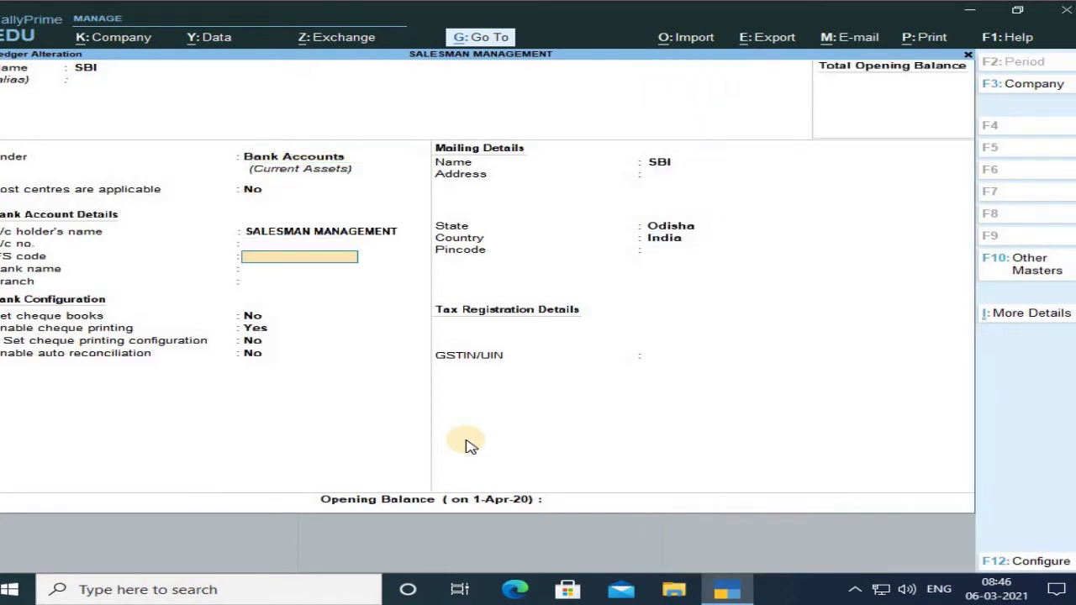
pyautogui.press('Return')
pyautogui.press('Return')
pyautogui.press('Return')
pyautogui.press('Return')
pyautogui.press('Return')
pyautogui.press('Return')
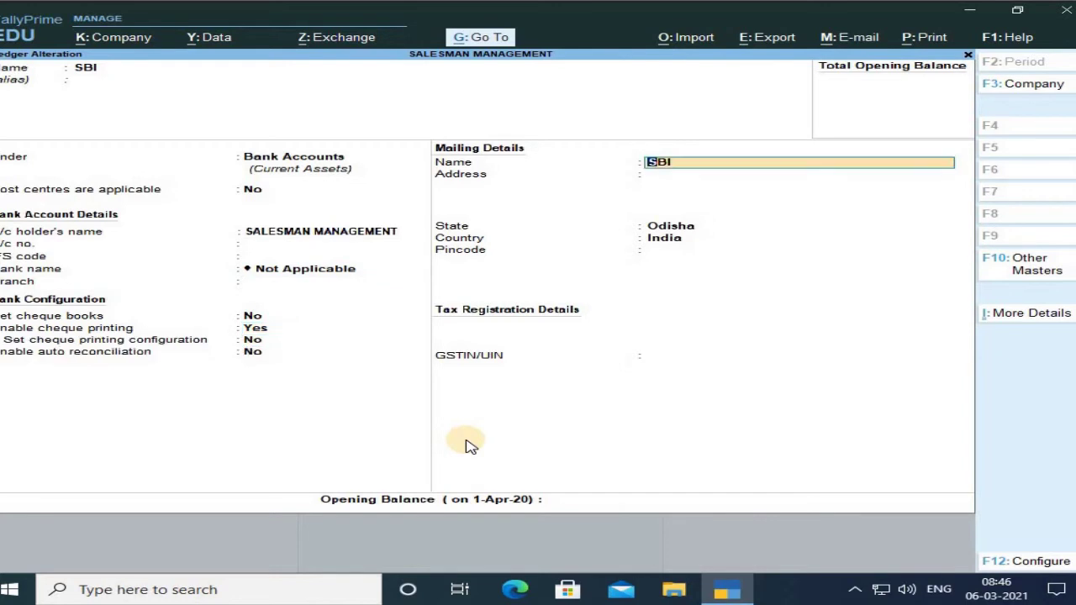
# - Set the SBI ledger's opening balance to 100,000.00 Dr and save the ledger
pyautogui.press('Return')
pyautogui.press('Return')
pyautogui.press('Return')
pyautogui.press('Return')
pyautogui.press('Return')
pyautogui.press('Return')
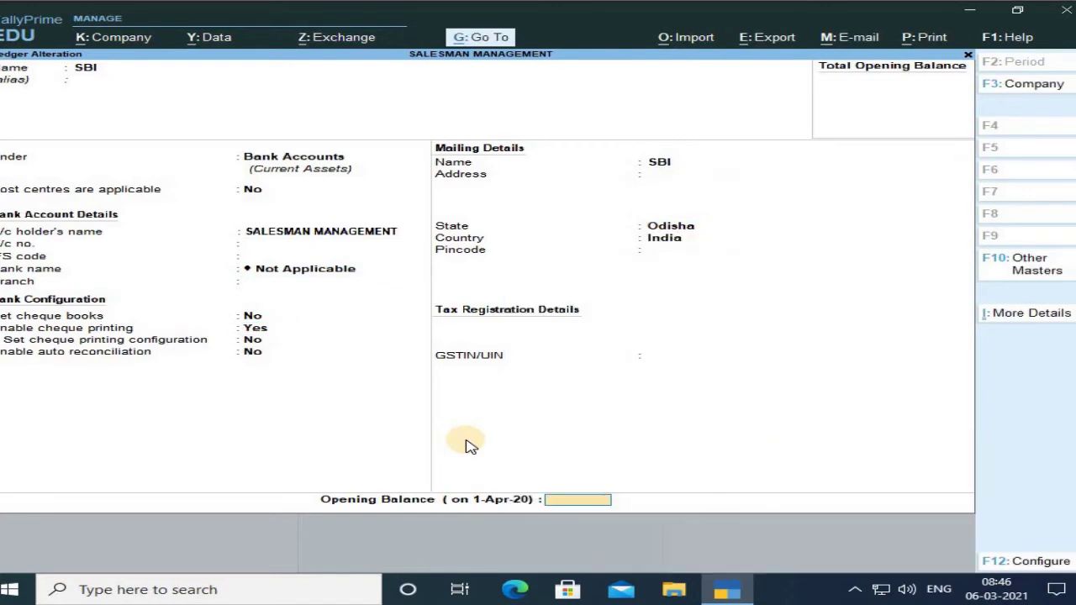
pyautogui.write('100000')
pyautogui.press('Return')
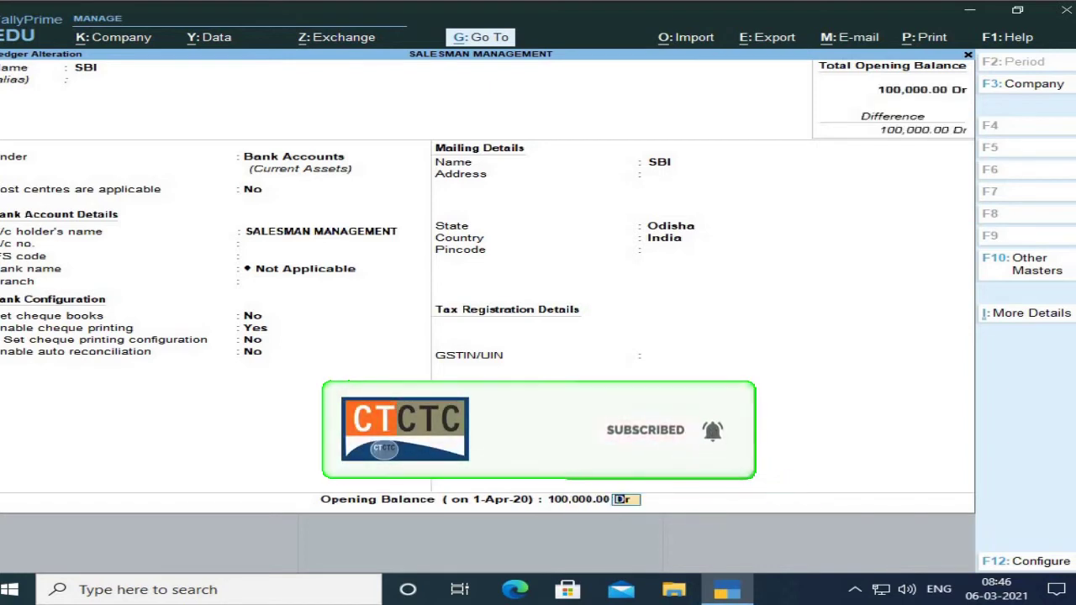
pyautogui.press('Return')
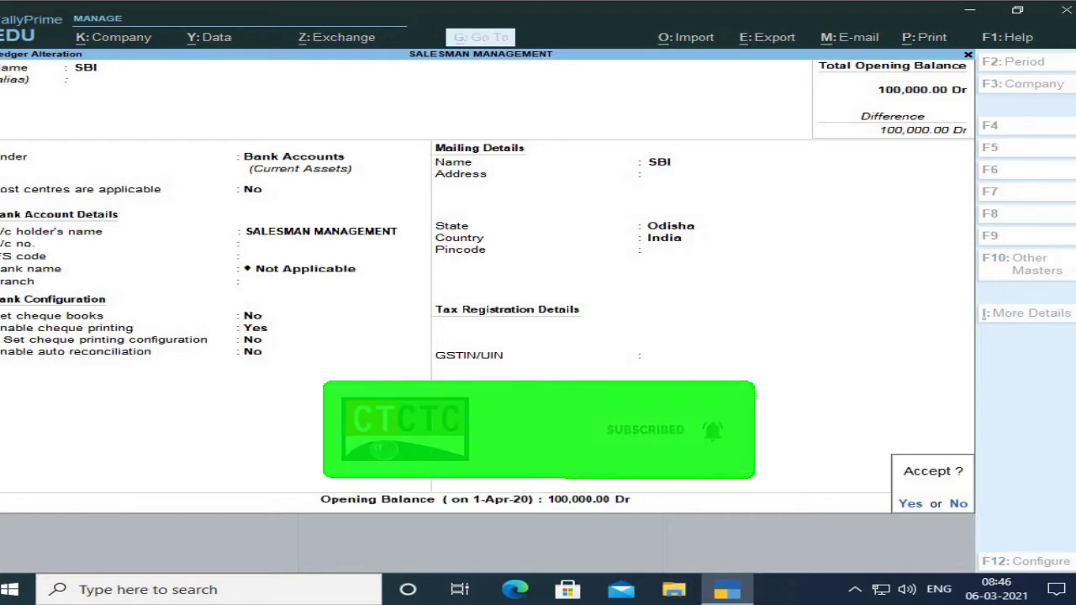
pyautogui.press('Return')
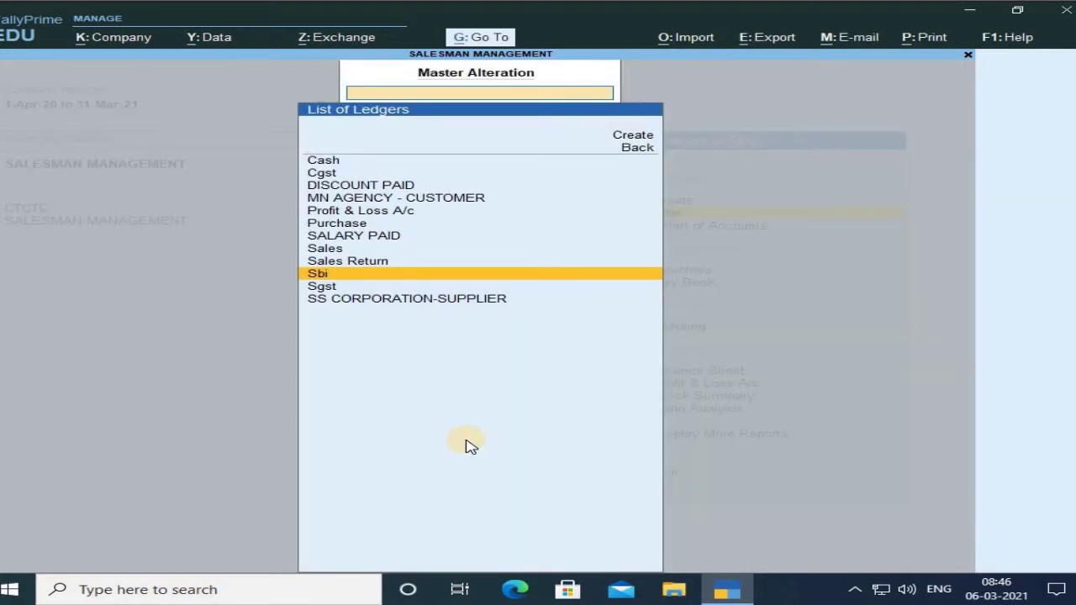
# - Open the SALARY PAID ledger, review its group and cost centre setting, and set its type of ledger to Not Applicable
pyautogui.press('Up')
pyautogui.press('Up')
pyautogui.press('Up')
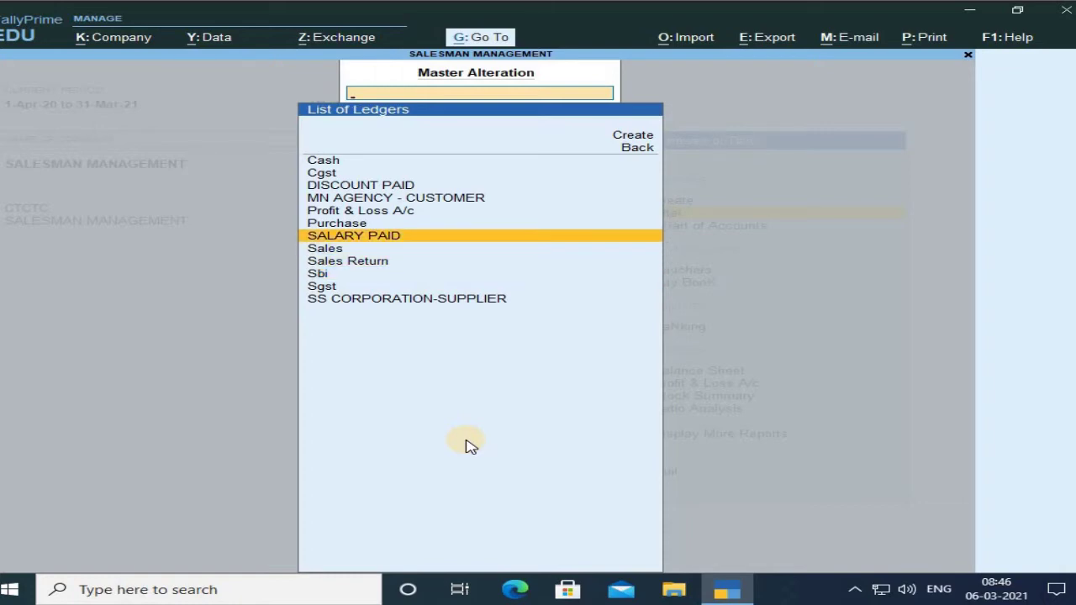
pyautogui.press('Return')
pyautogui.press('Return')
pyautogui.press('Return')
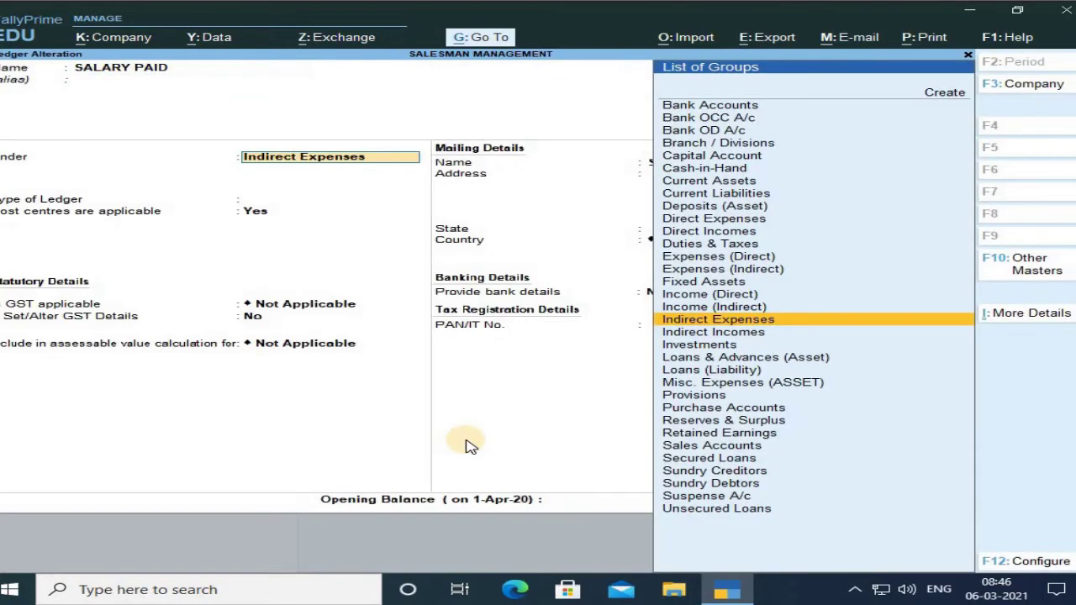
pyautogui.press('Return')
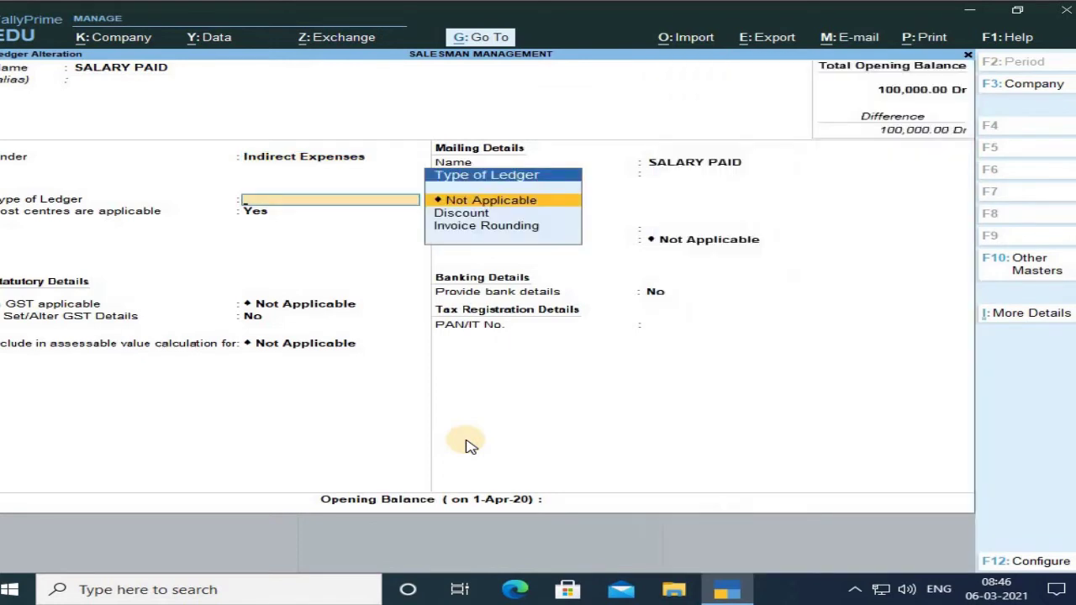
pyautogui.press('Return')
pyautogui.press('Return')
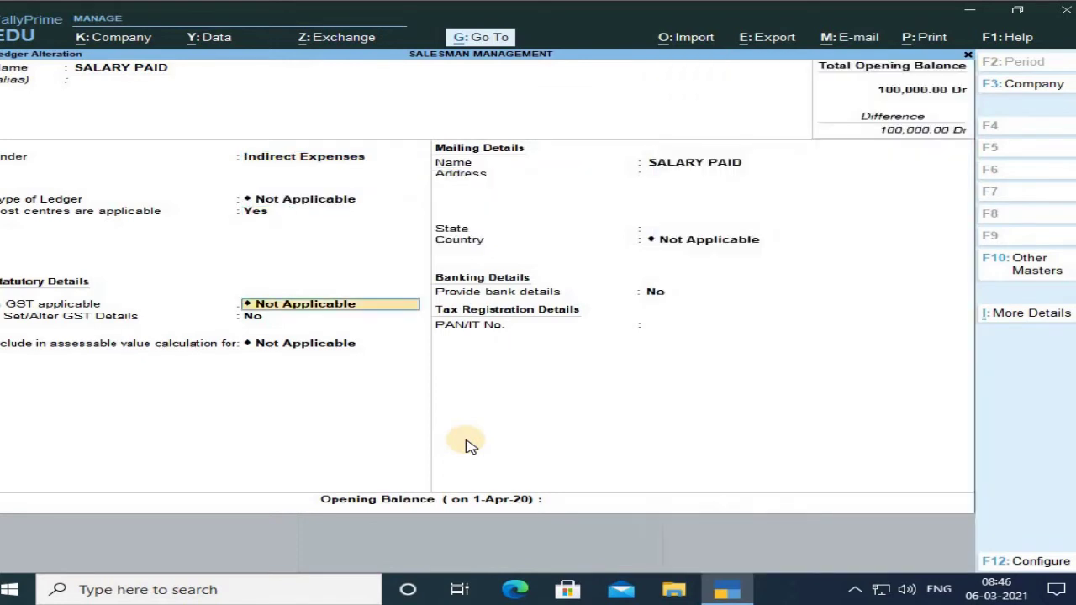
# - Review the statutory details, bank details and opening balance of the SALARY PAID ledger and accept the form
pyautogui.press('Return')
pyautogui.press('Return')
pyautogui.press('Return')
pyautogui.press('Return')
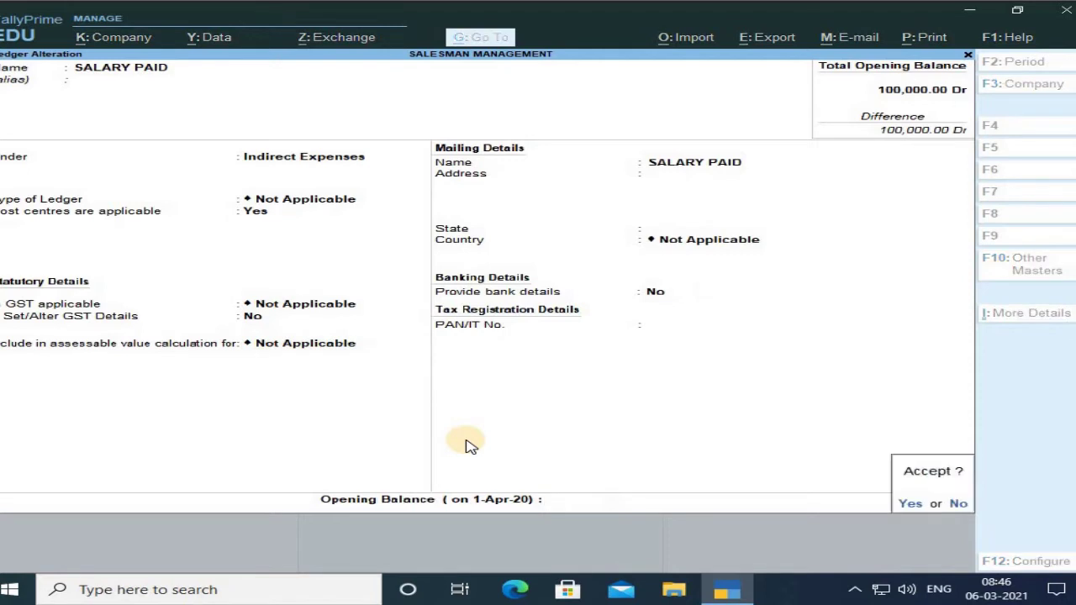
pyautogui.press('Return')
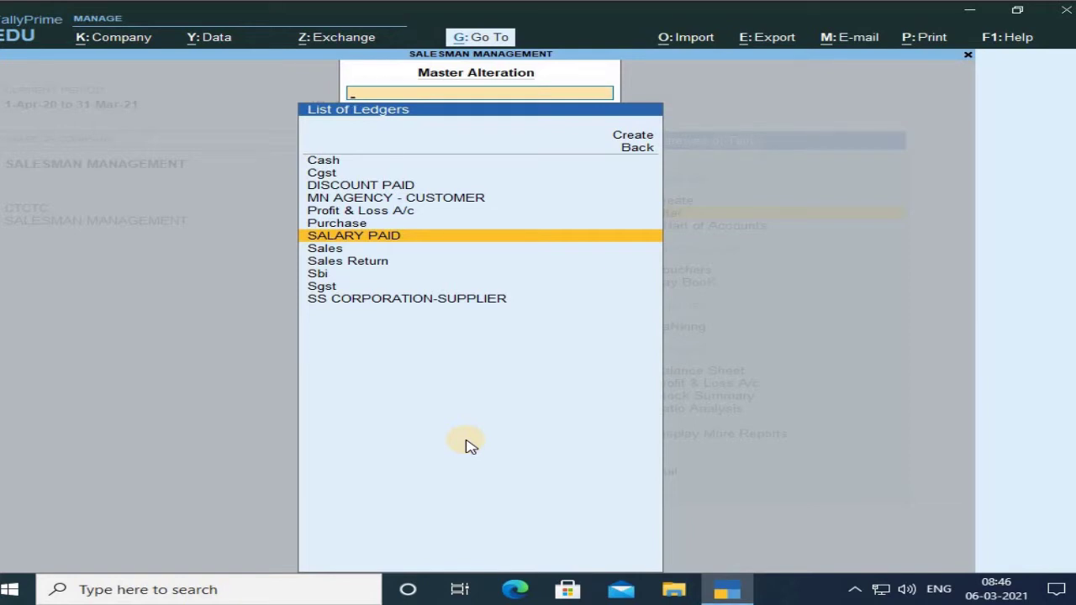
# - Return to the list of masters, open the ELECTRONICS GOODS stock group for review and close it without changes
pyautogui.press('Escape')
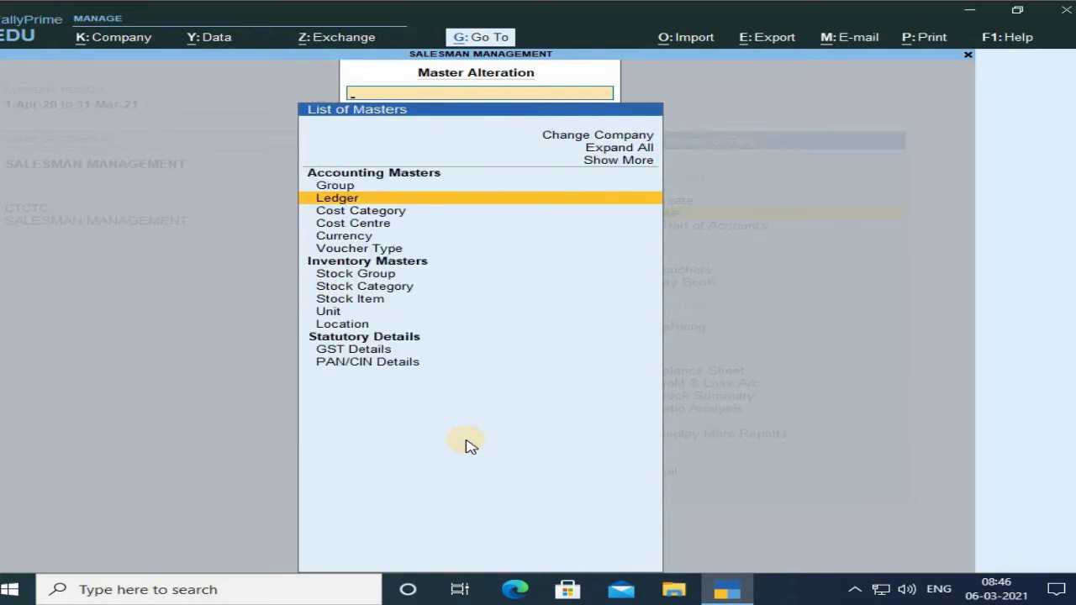
pyautogui.press('Down')
pyautogui.press('Down')
pyautogui.press('Down')
pyautogui.press('Down')
pyautogui.press('Down')
pyautogui.press('Down')
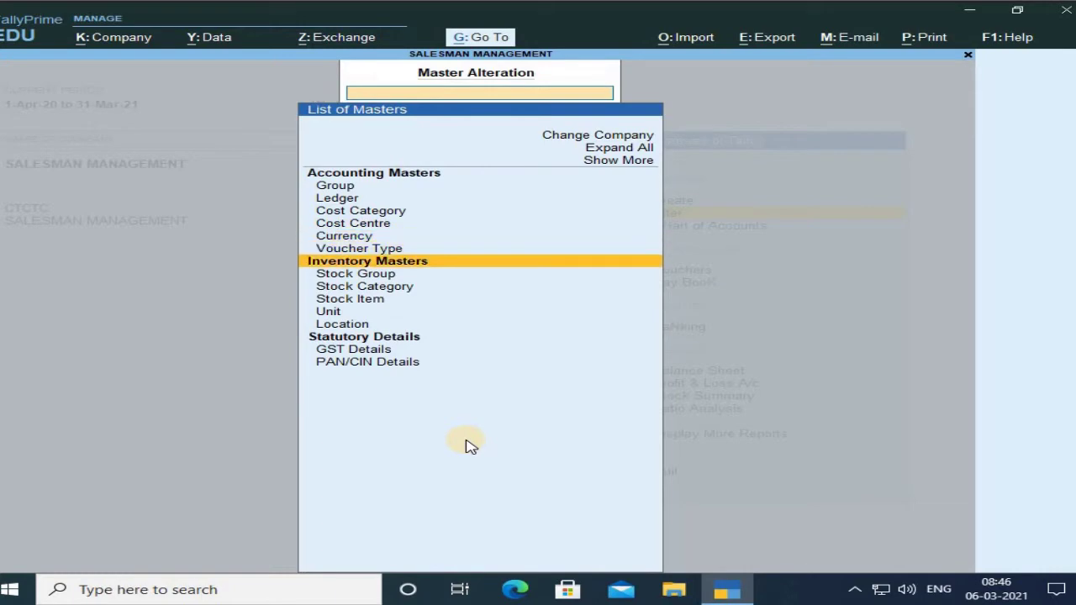
pyautogui.press('Return')
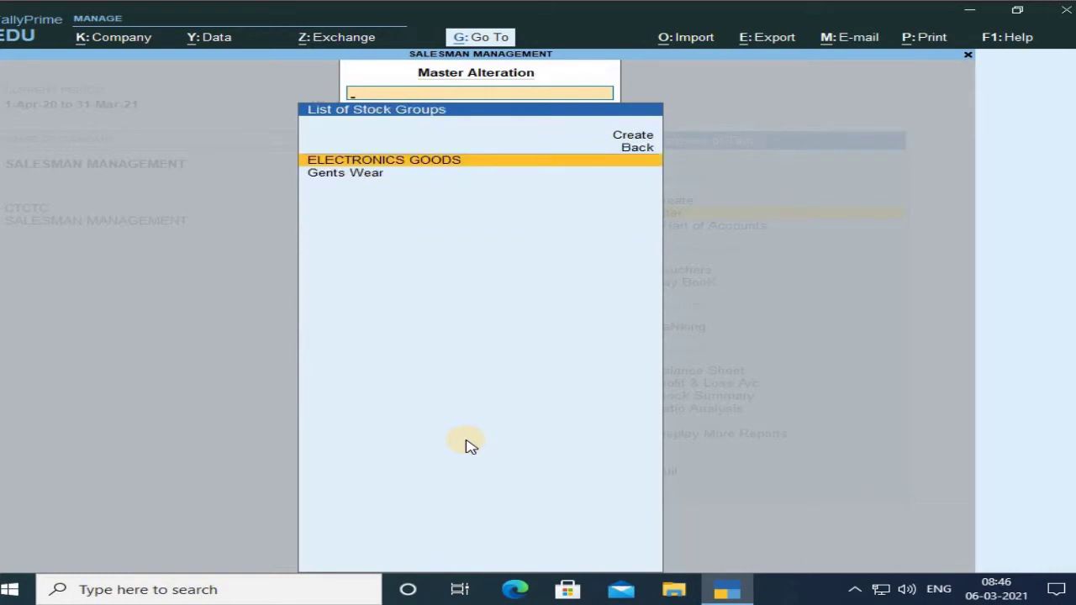
pyautogui.press('Return')
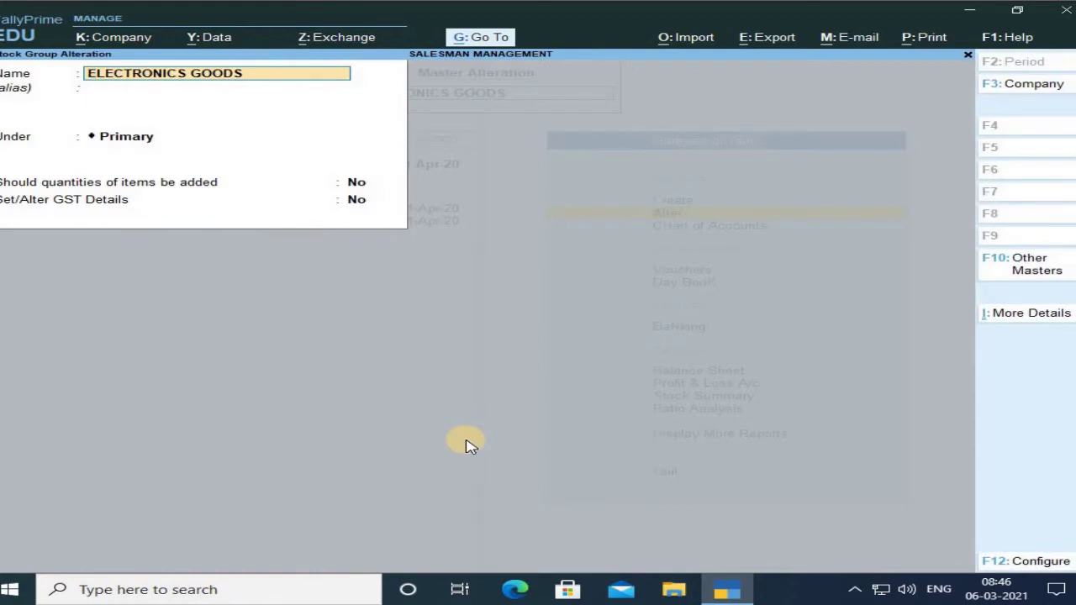
pyautogui.press('Escape')
pyautogui.press('Return')
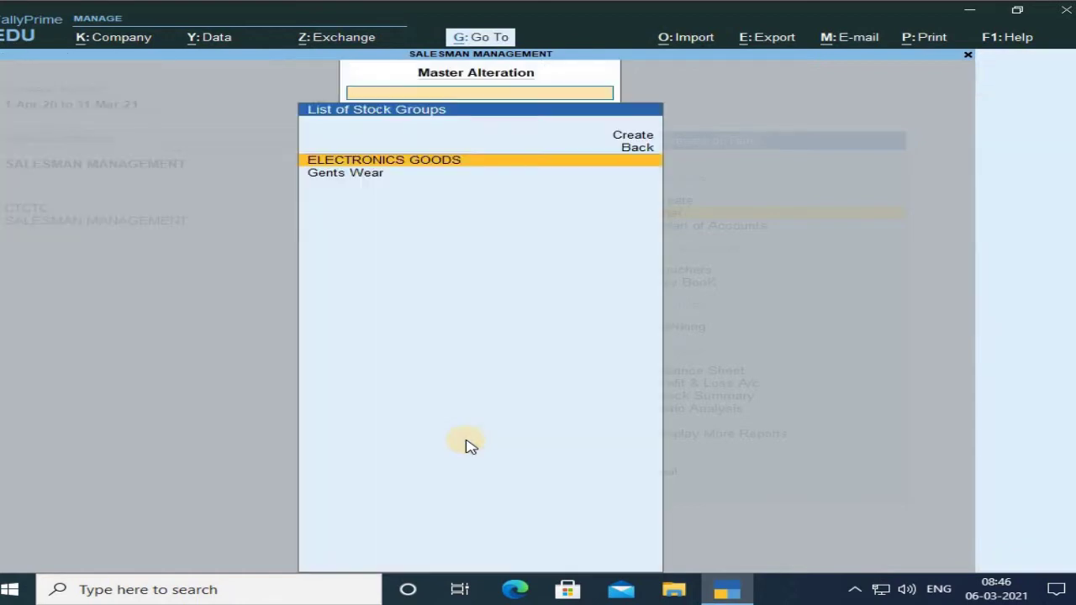
# - Review the Gents Wear stock group without changing it and return to the list of masters
pyautogui.press('Down')
pyautogui.press('Return')
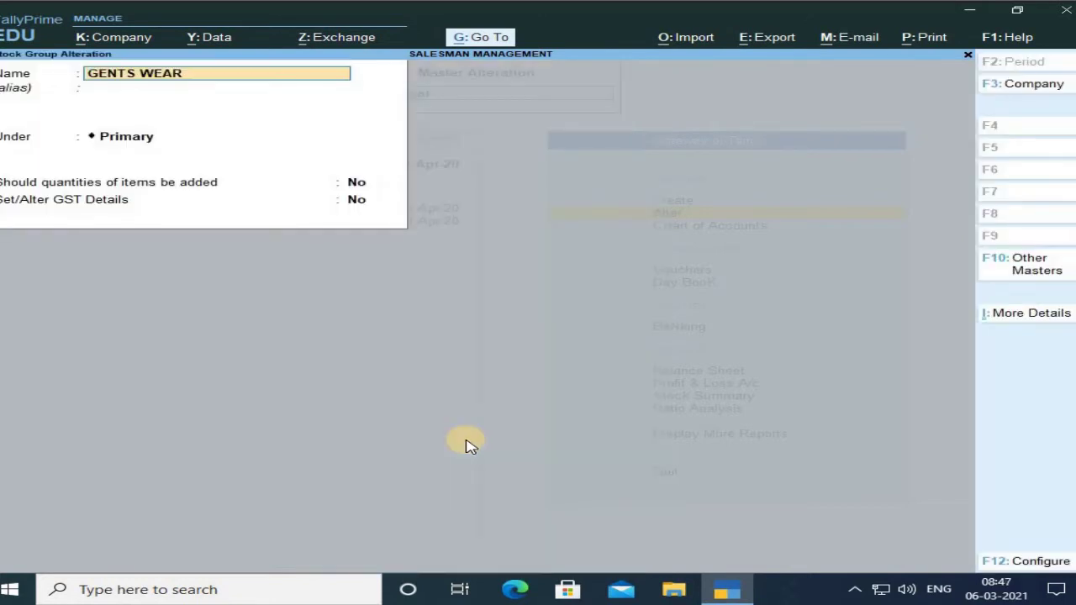
pyautogui.press('Escape')
pyautogui.press('Return')
pyautogui.press('Escape')
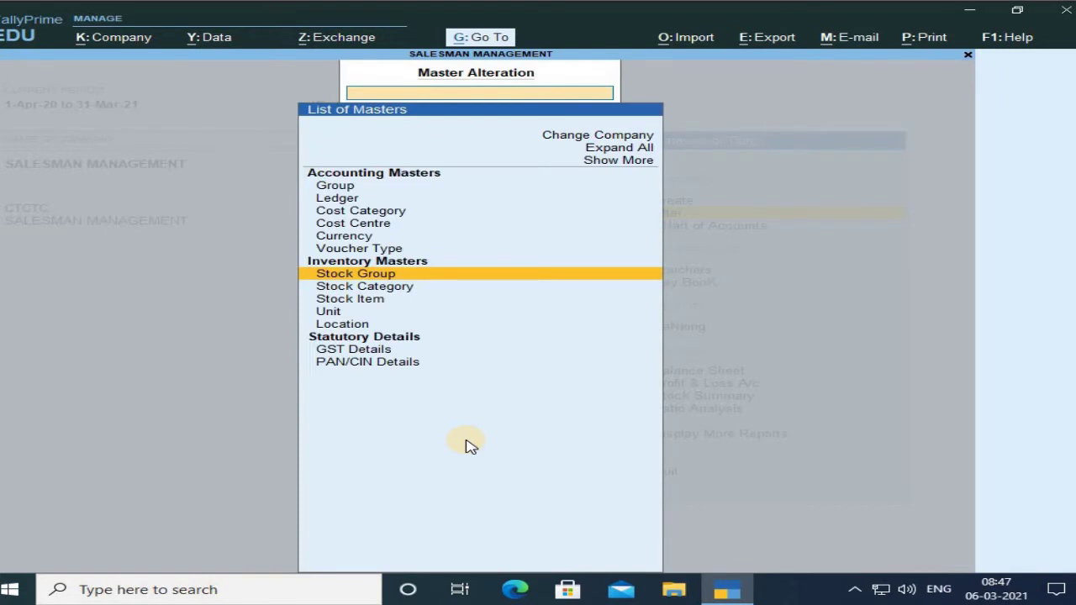
# - Open the Denim and LG stock categories in turn to review their names and parent category
pyautogui.press('Down')
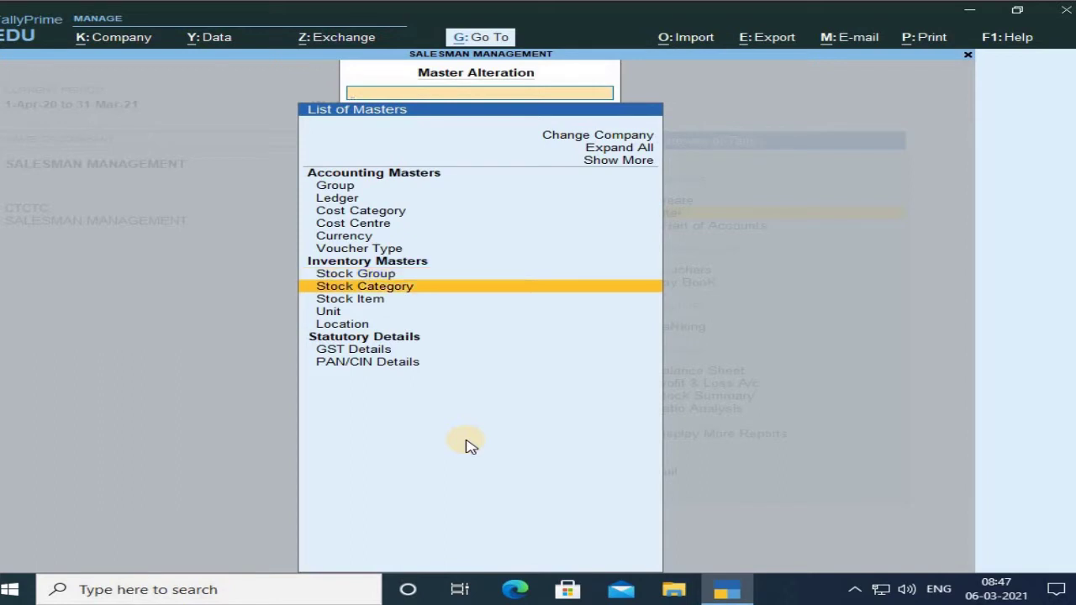
pyautogui.press('Return')
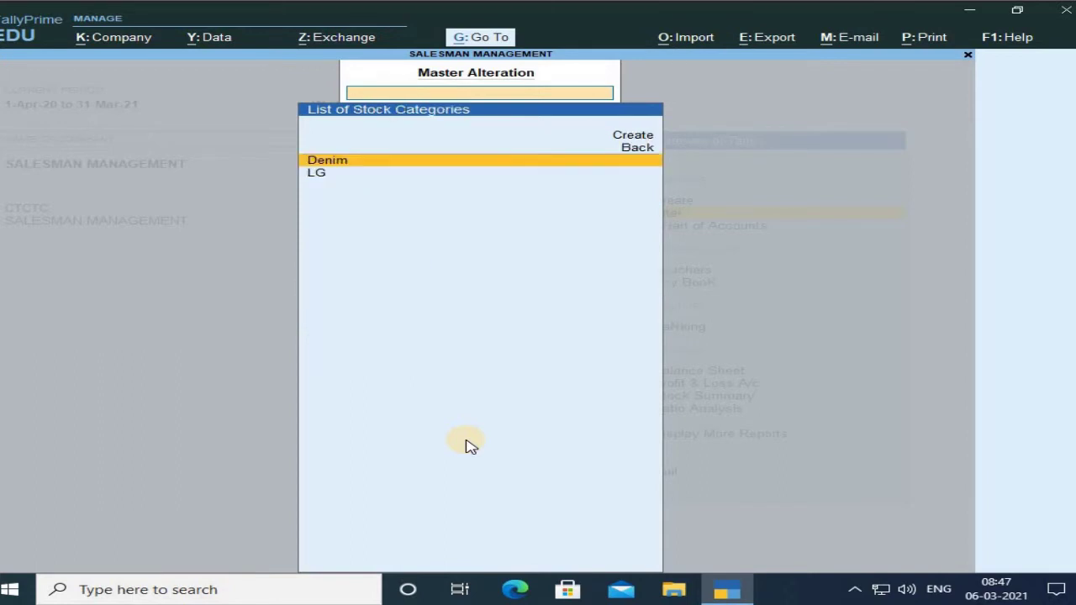
pyautogui.press('Return')
pyautogui.press('BackSpace')
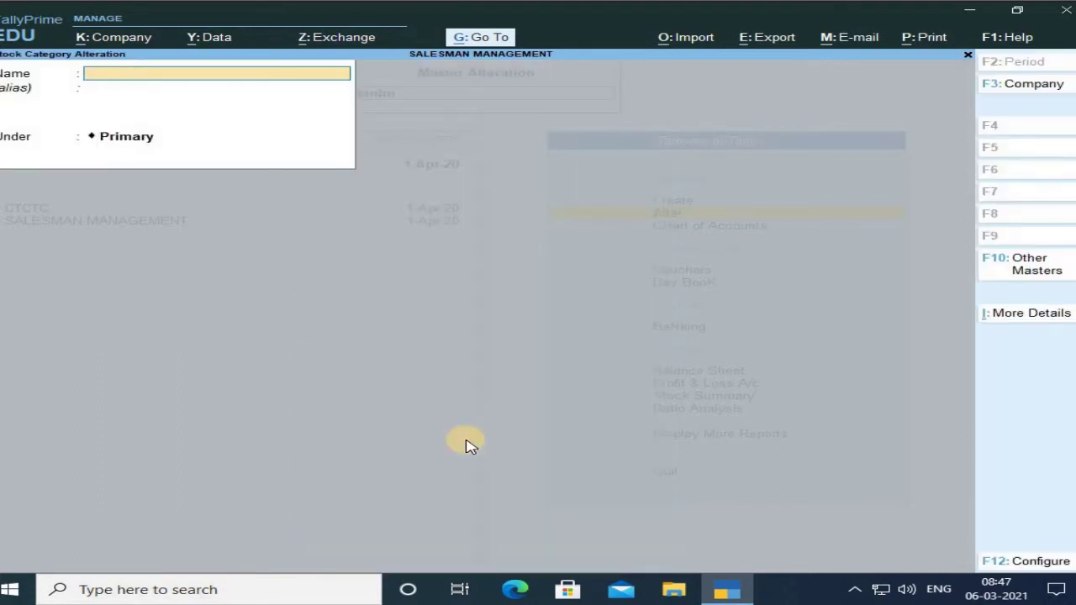
pyautogui.press('Escape')
pyautogui.press('Down')
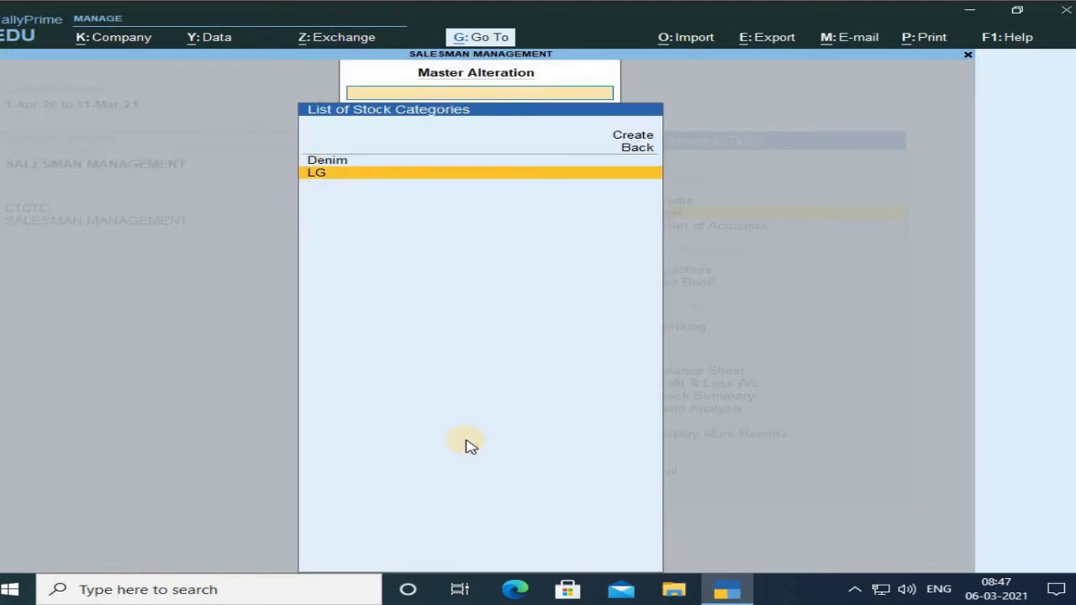
pyautogui.press('Return')
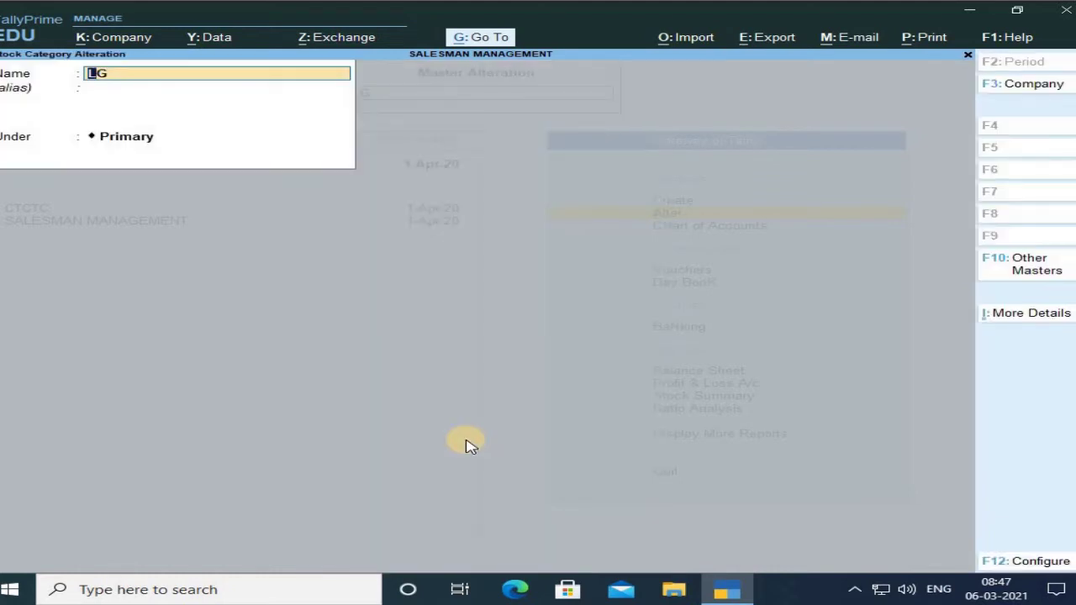
# - Close the LG stock category without changes and return to the list of masters
pyautogui.press('BackSpace')
pyautogui.press('BackSpace')
pyautogui.press('Escape')
pyautogui.press('y')
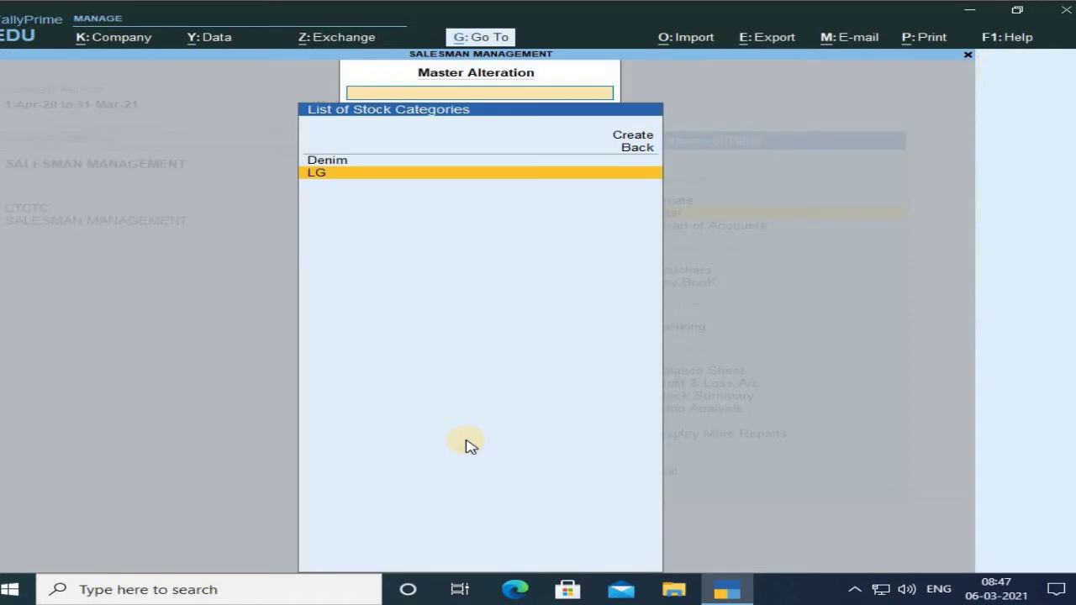
pyautogui.press('Escape')
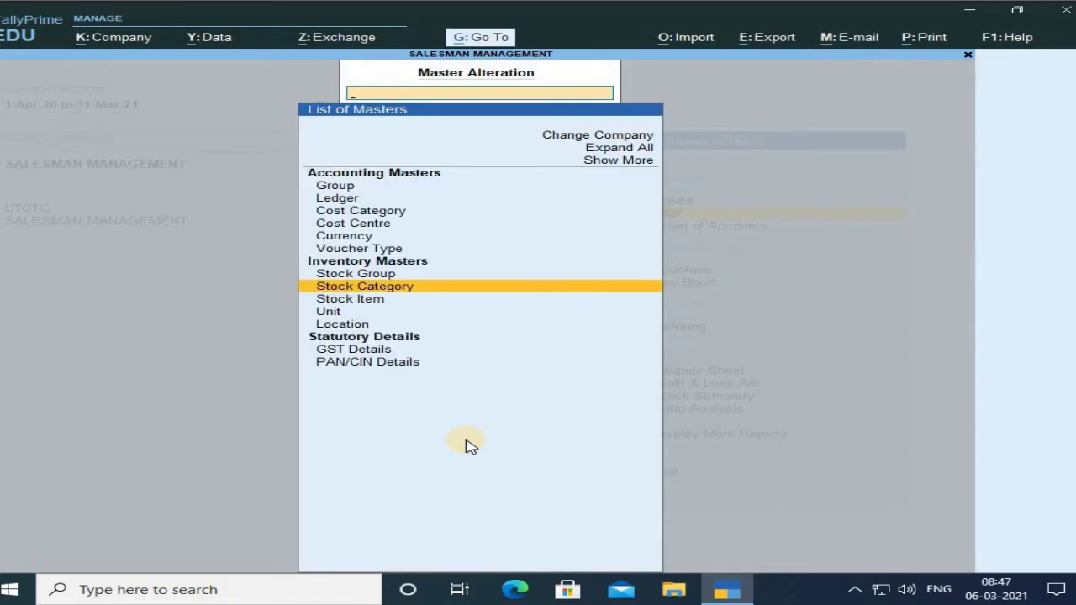
# - Open the G1 and G2 locations in turn for review and return to the list of masters
pyautogui.press('Down')
pyautogui.press('Down')
pyautogui.press('Down')
pyautogui.press('Return')
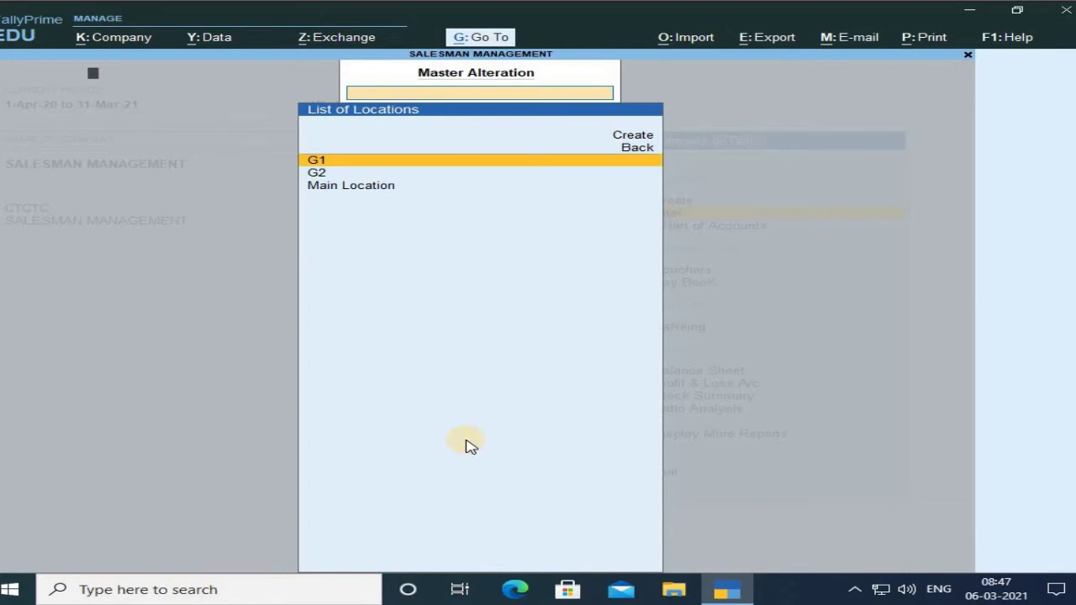
pyautogui.press('Return')
pyautogui.press('Escape')
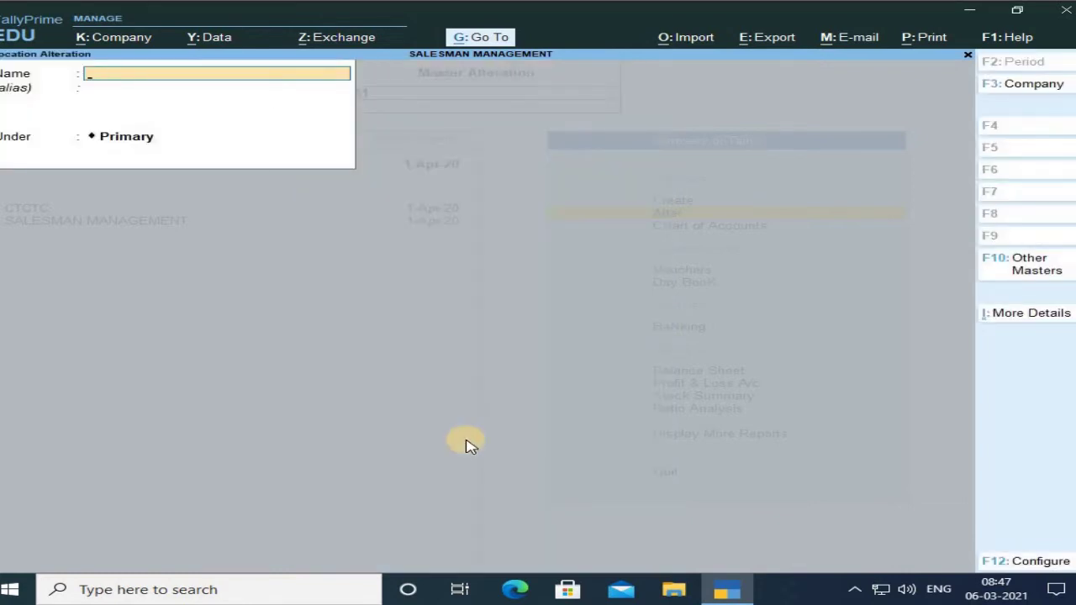
pyautogui.press('Down')
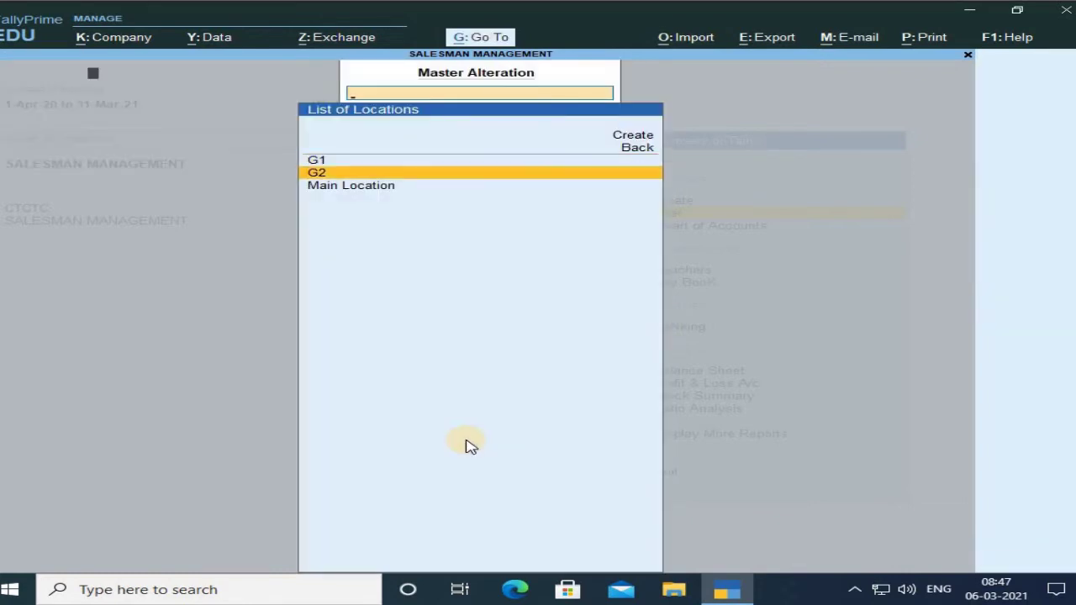
pyautogui.press('Return')
pyautogui.press('Escape')
pyautogui.press('Escape')
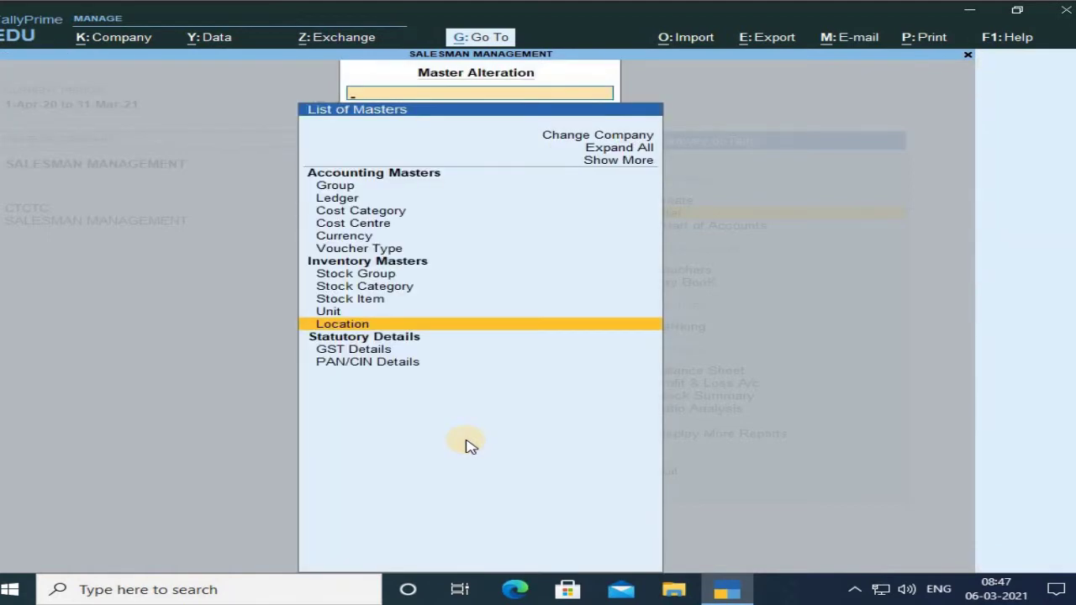
# - Review the unit of measure with symbol no and return to the list of masters without changing it
pyautogui.press('Up')
pyautogui.press('Return')
pyautogui.click(468, 444)
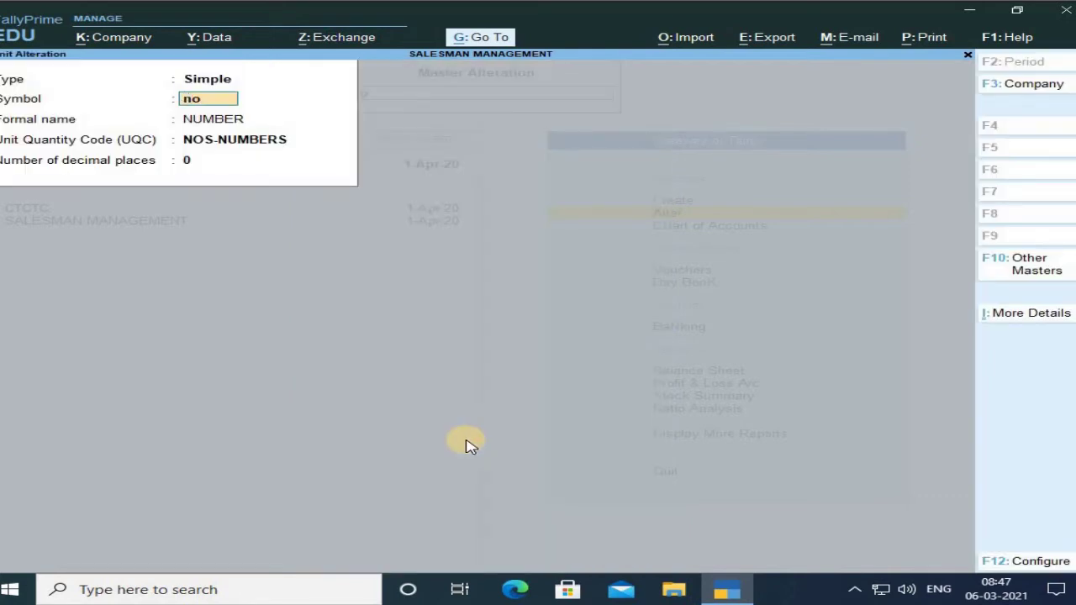
pyautogui.press('Escape')
pyautogui.press('Escape')
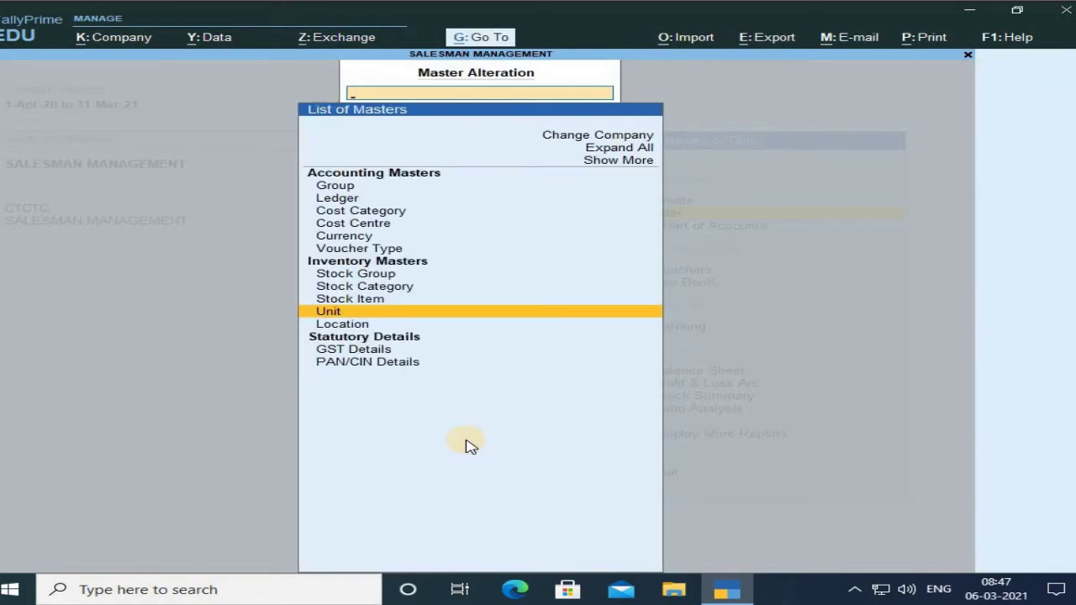
# - Open the Jean stock item and review its name, description, stock group and category
pyautogui.press('Up')
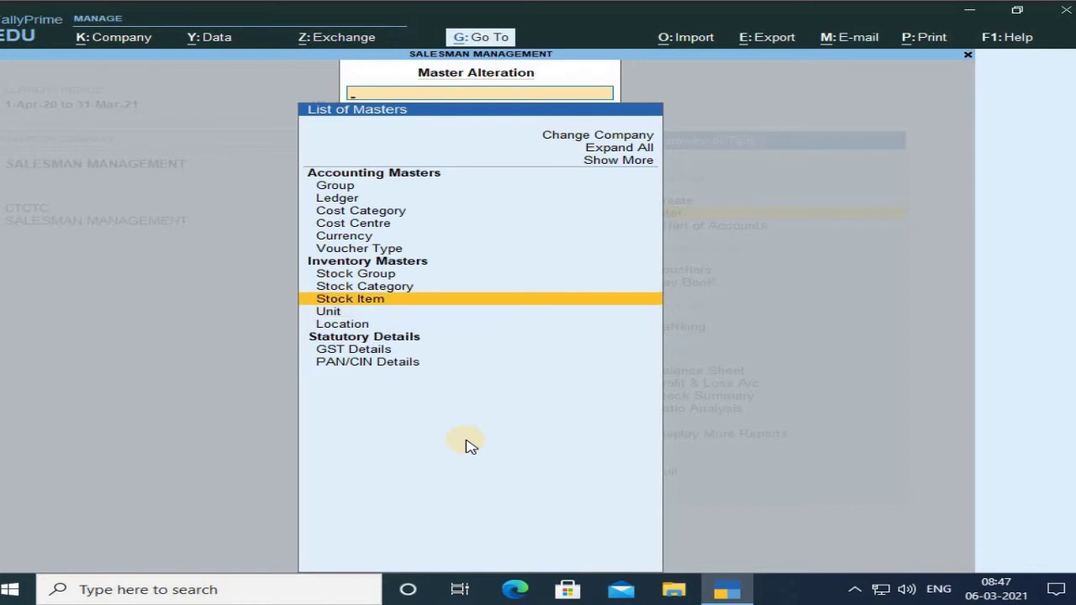
pyautogui.press('Return')
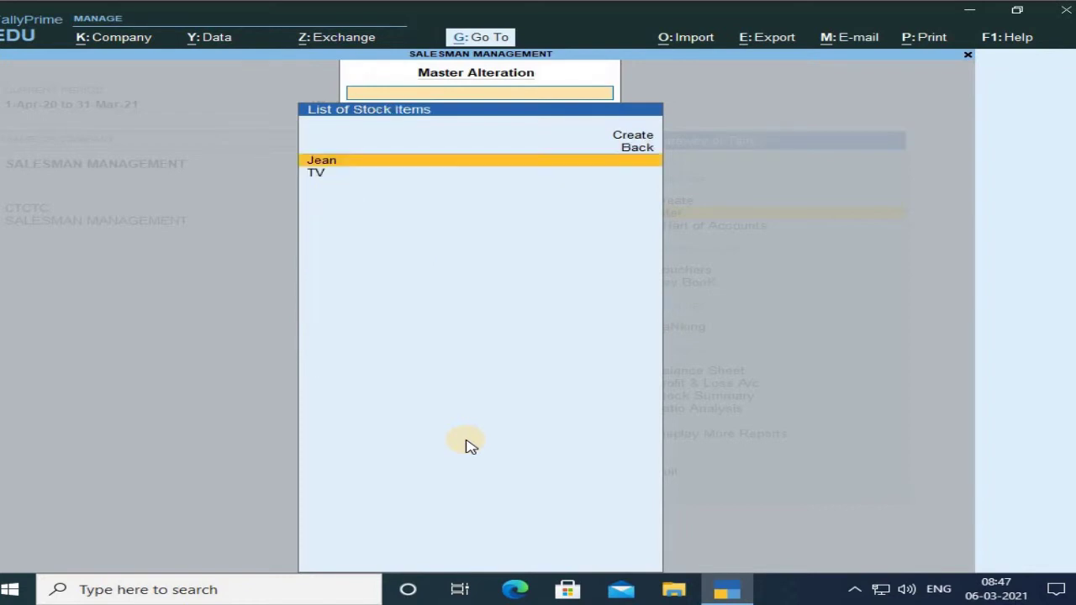
pyautogui.press('Return')
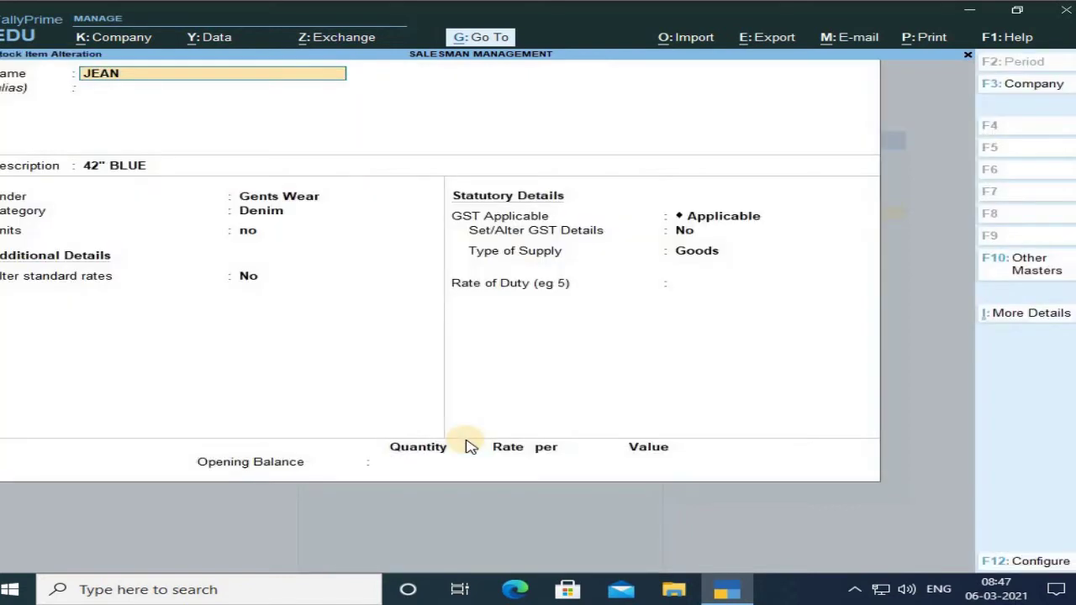
pyautogui.press('Return')
pyautogui.press('Return')
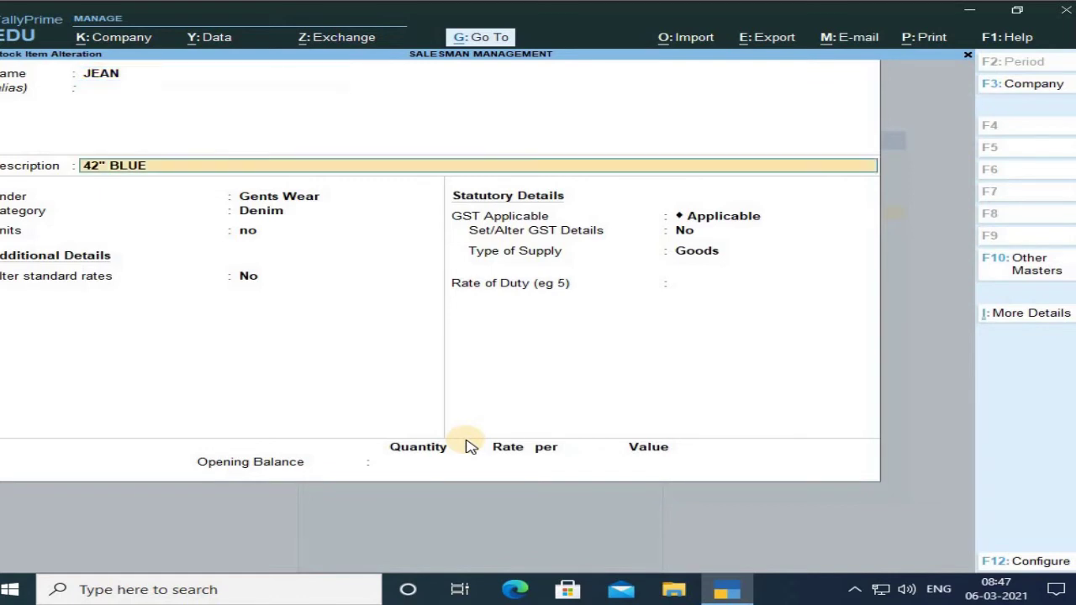
pyautogui.press('Return')
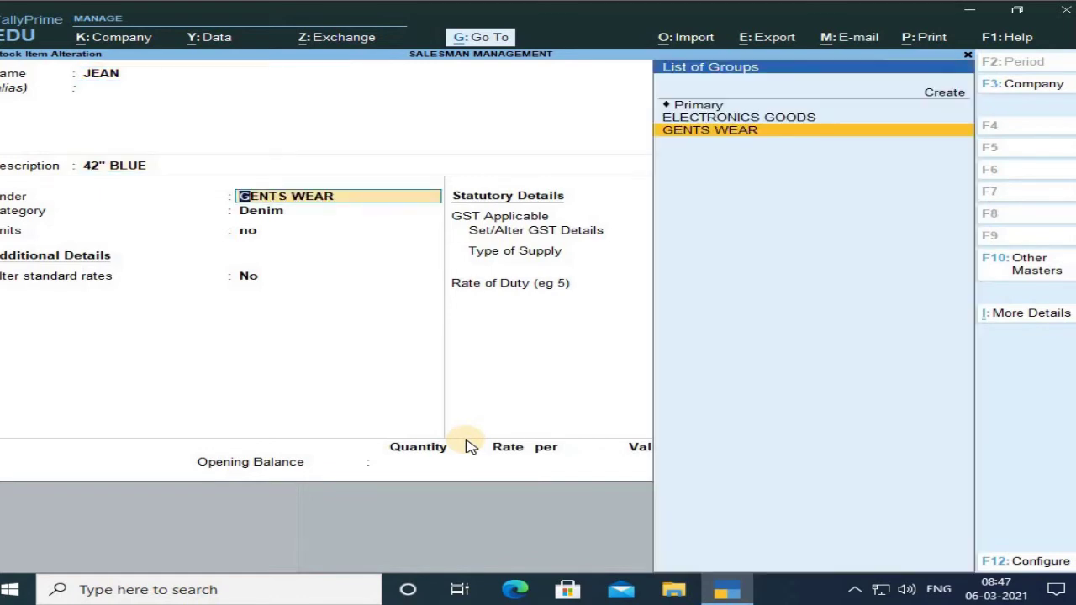
pyautogui.press('Return')
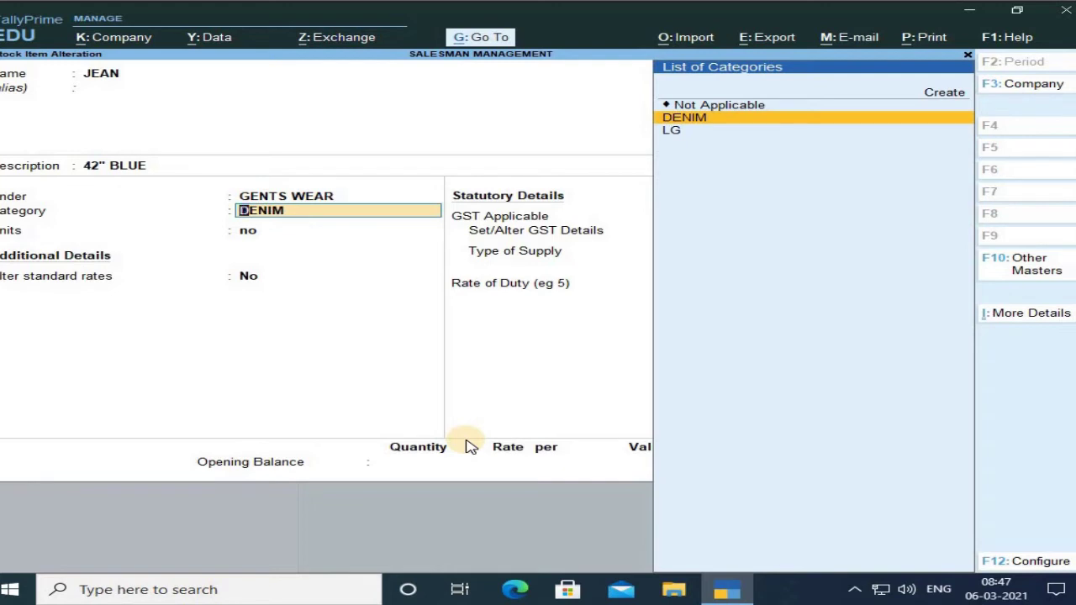
pyautogui.press('Return')
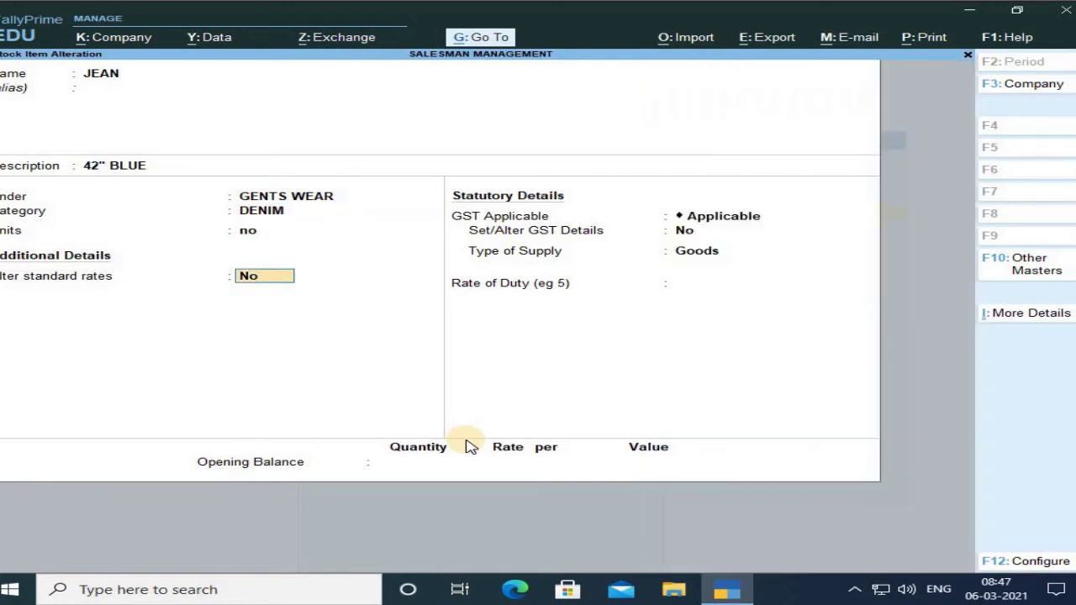
# - Enable altering standard rates for the JEAN item and review its standard cost and standard selling price
pyautogui.write('y')
pyautogui.press('Return')
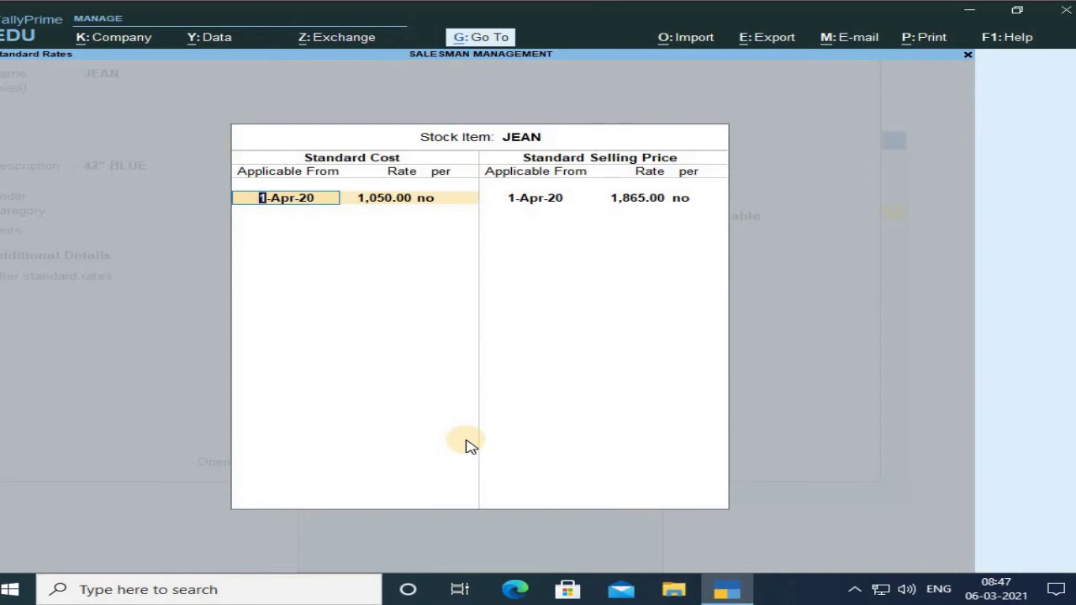
pyautogui.press('Return')
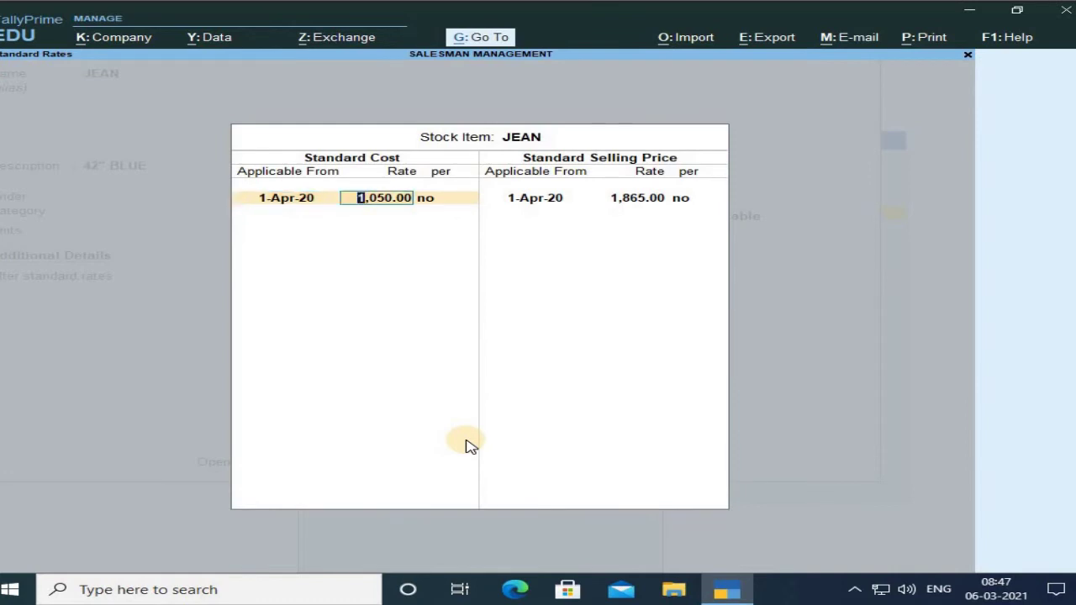
pyautogui.press('Return')
pyautogui.press('Return')
pyautogui.press('Return')
pyautogui.press('Return')
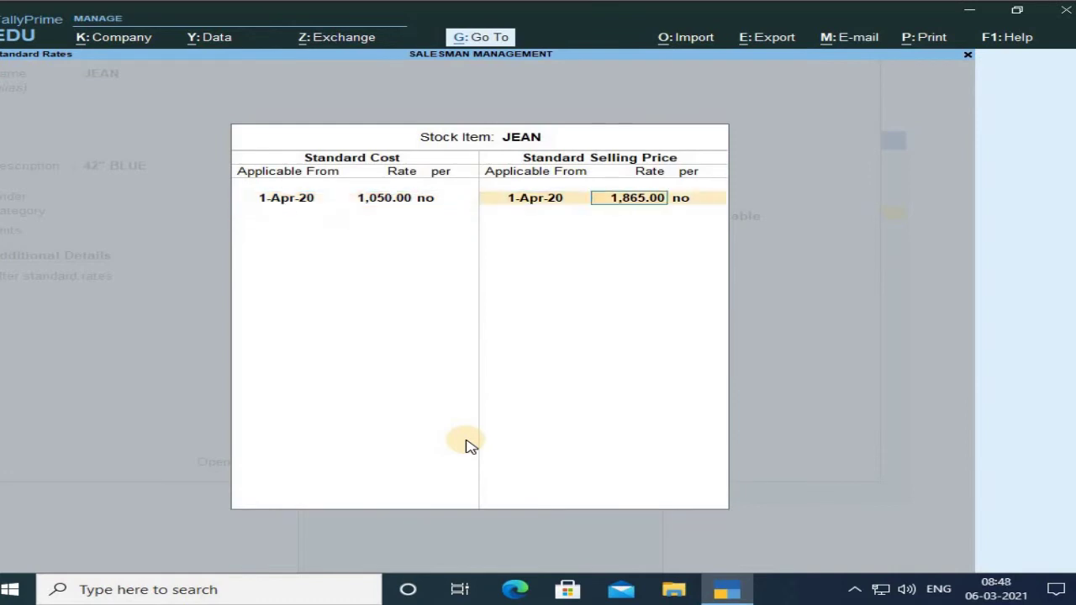
pyautogui.press('Return')
pyautogui.press('Return')
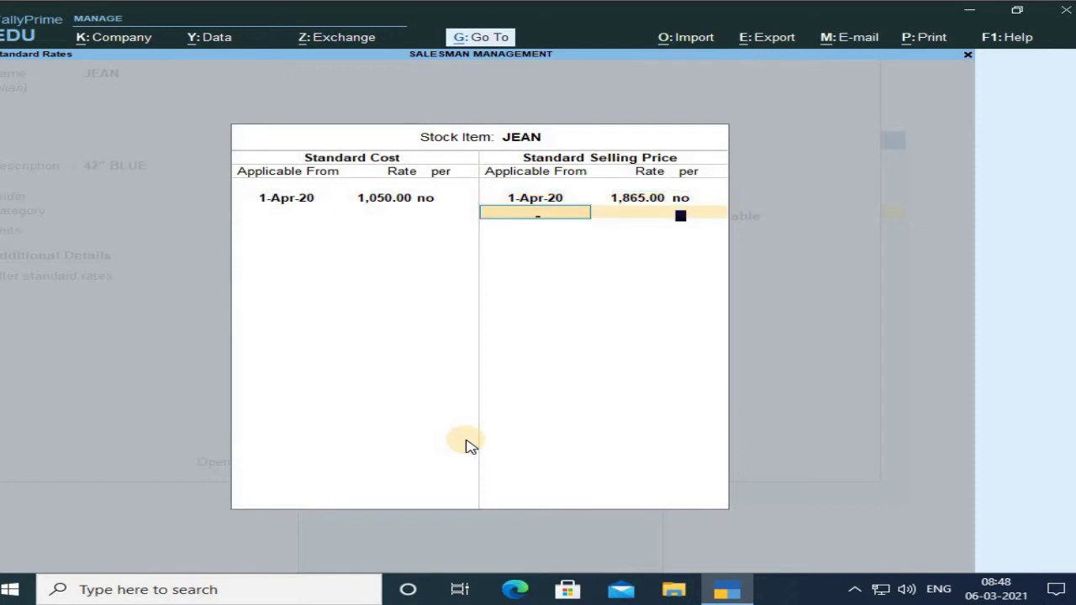
pyautogui.press('Return')
# - Enable Set/Alter GST Details for JEAN, go through its tax details and rates, and accept the stock item with no opening balance
pyautogui.press('Return')
pyautogui.write('y')
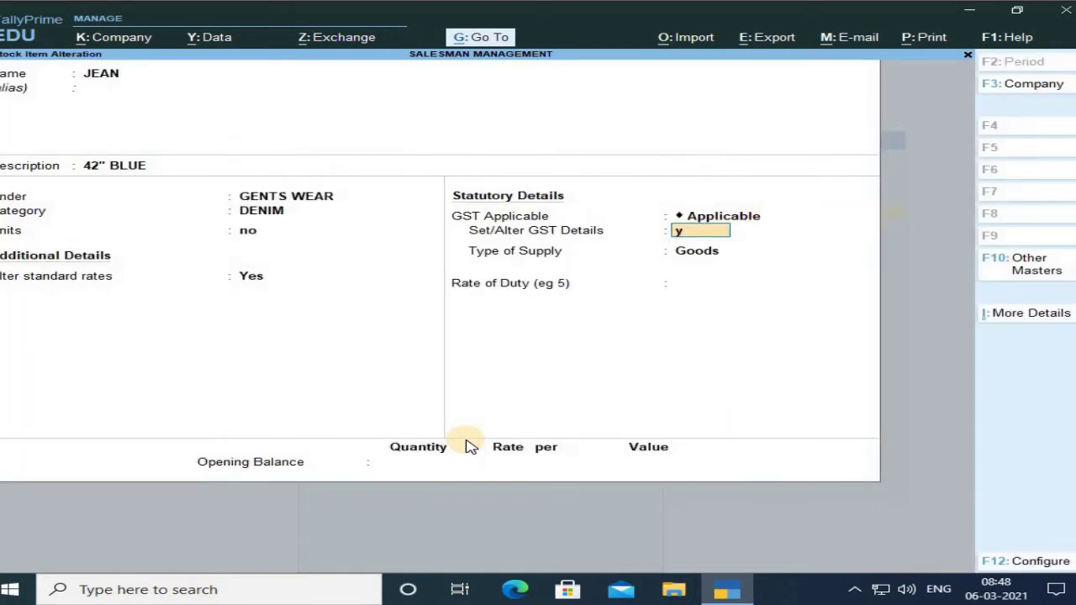
pyautogui.press('Return')
pyautogui.press('Return')
pyautogui.press('Return')
pyautogui.press('Return')
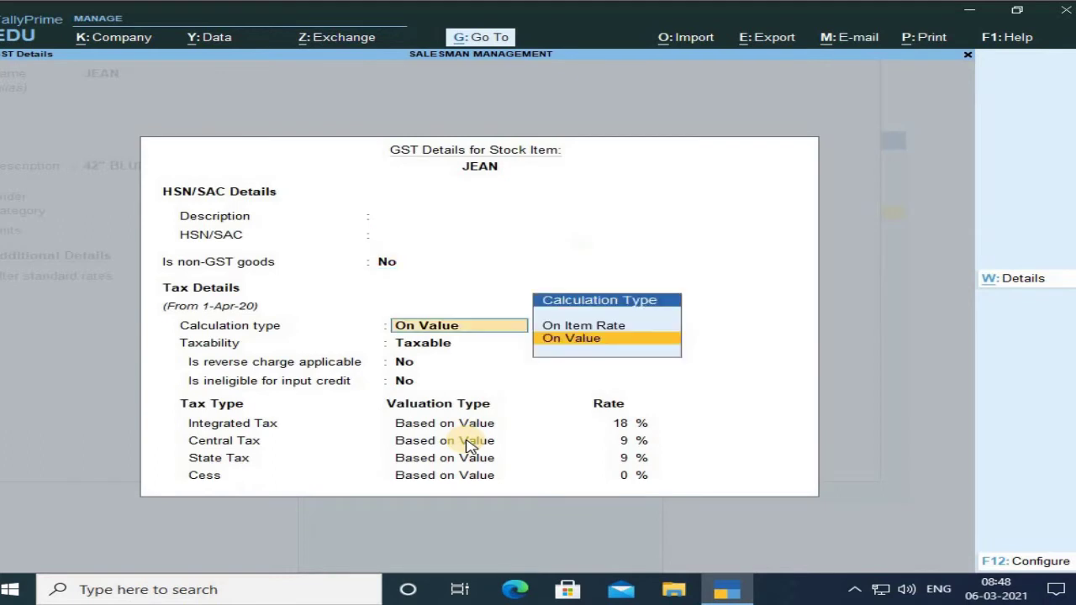
pyautogui.press('Return')
pyautogui.press('Return')
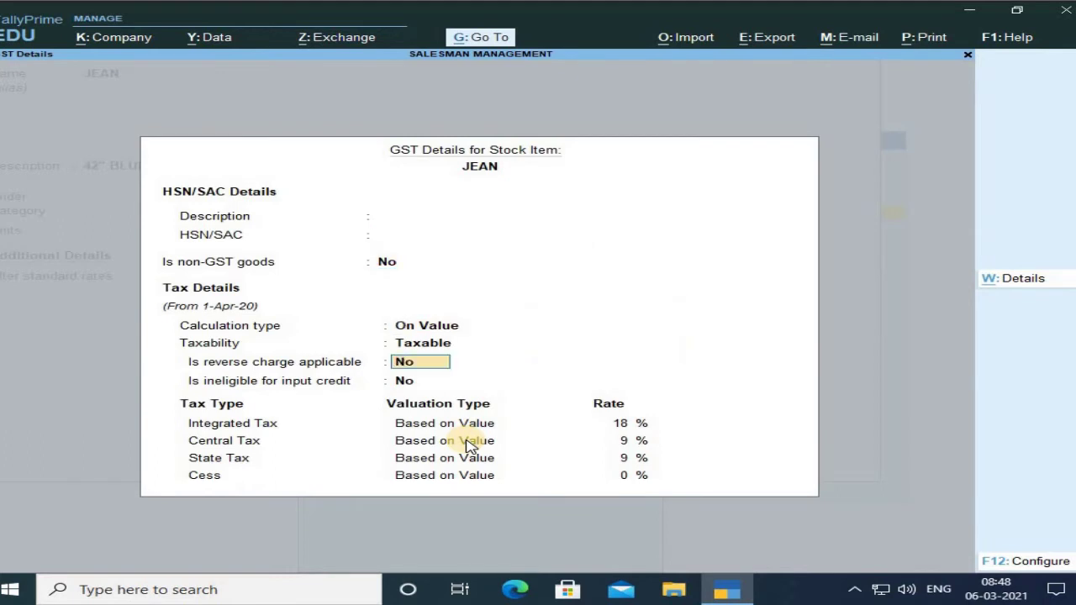
pyautogui.press('Return')
pyautogui.press('Return')
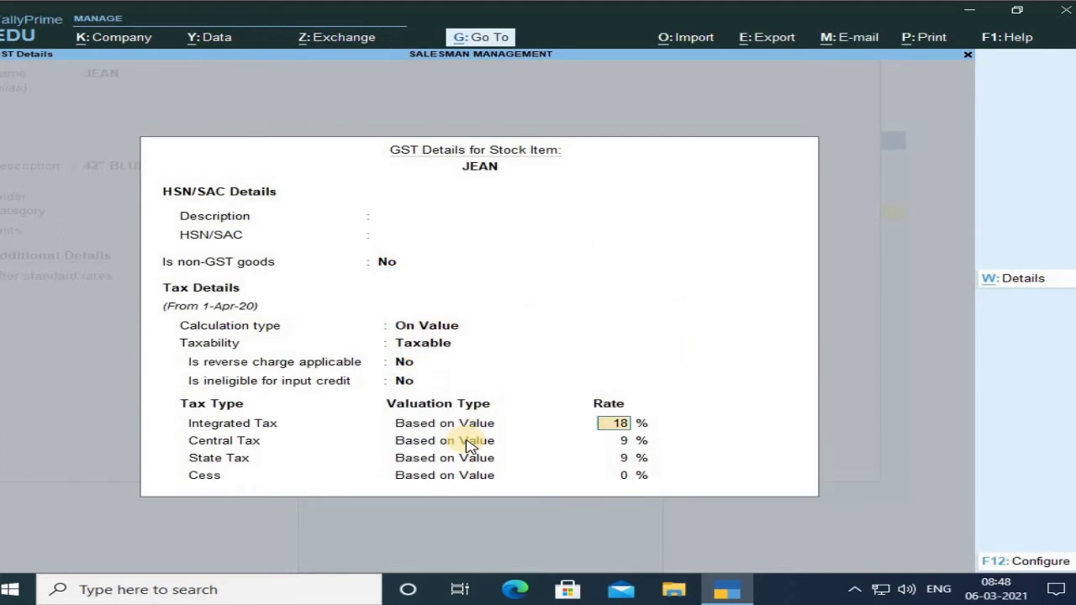
pyautogui.press('Return')
pyautogui.press('Return')
pyautogui.press('Return')
pyautogui.press('Return')
pyautogui.press('Return')
pyautogui.press('Return')
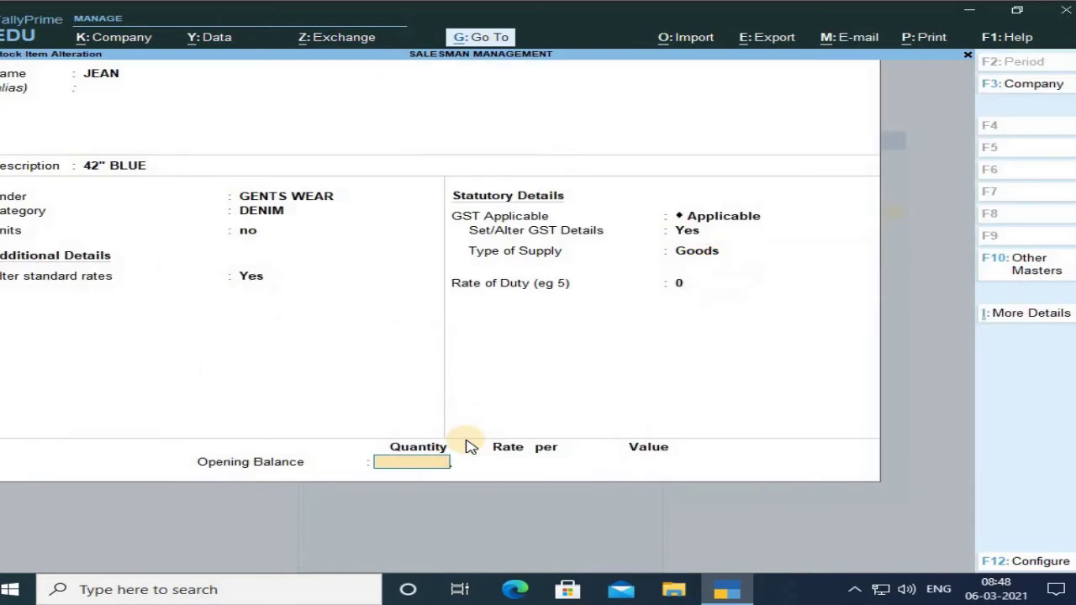
pyautogui.press('Return')
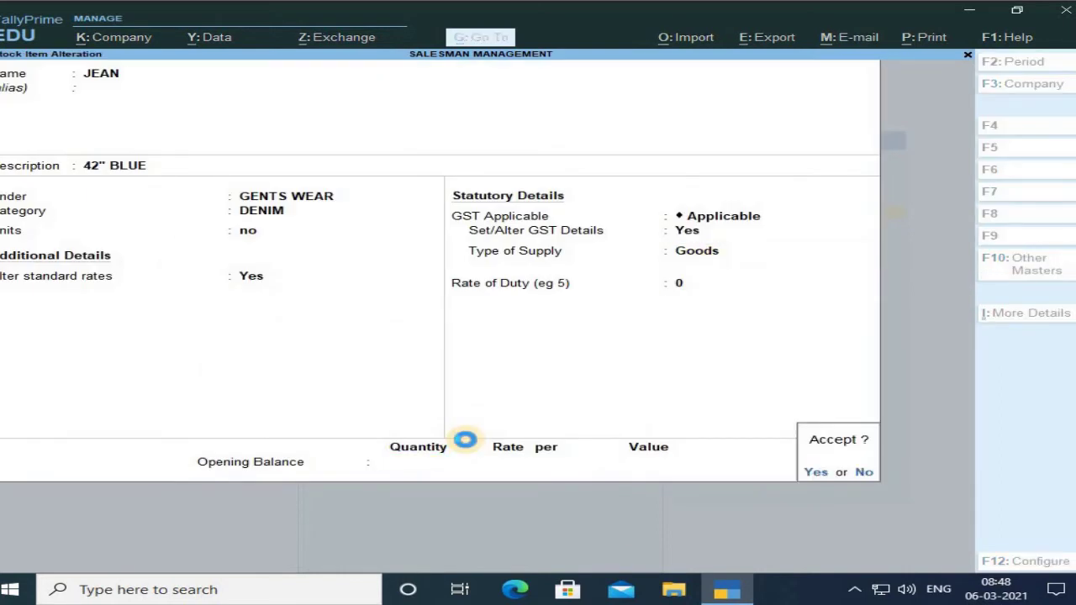
# - Open the TV stock item and review its description, stock group and category
pyautogui.press('Down')
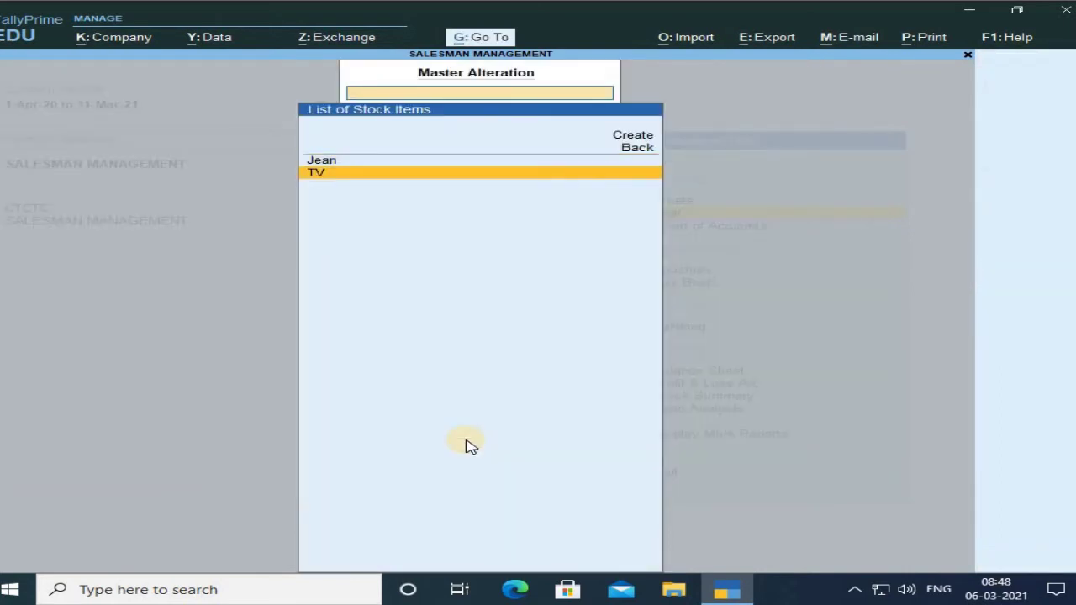
pyautogui.press('Return')
pyautogui.press('Return')
pyautogui.press('Return')
pyautogui.press('Return')
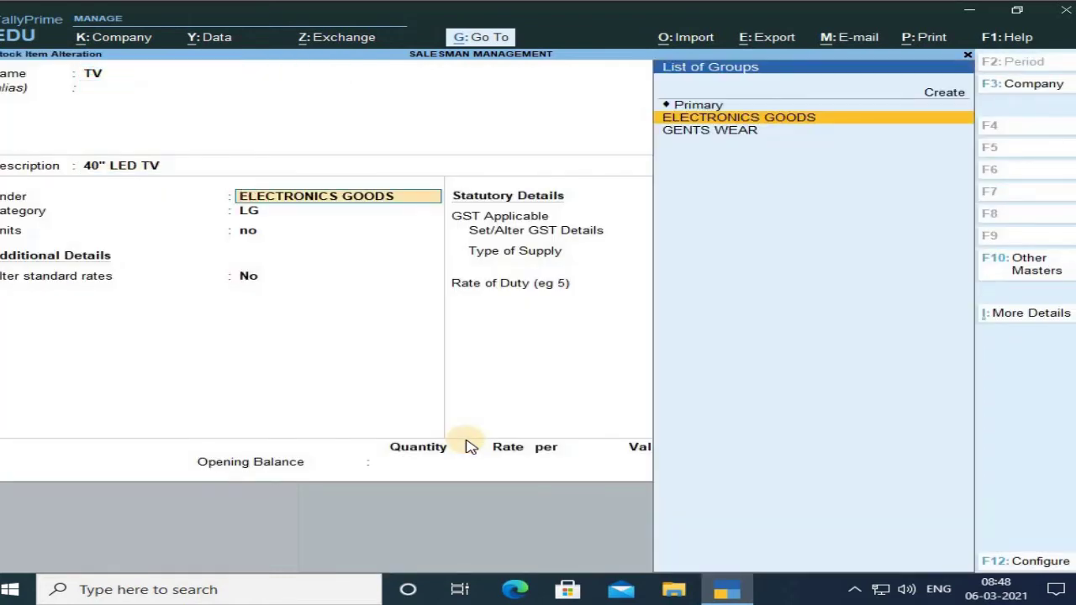
pyautogui.press('Return')
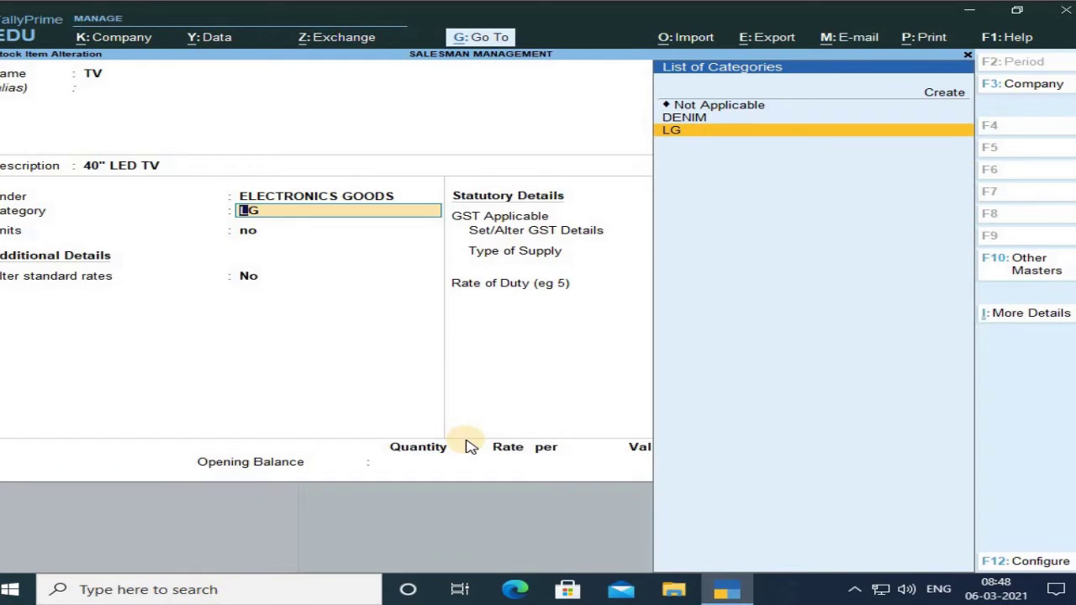
pyautogui.press('Return')
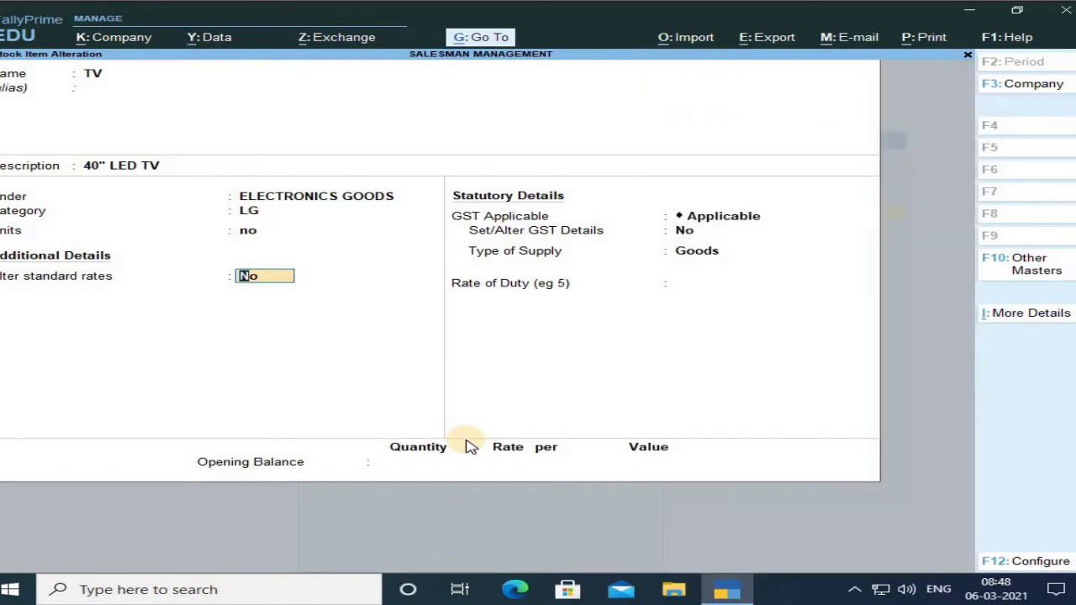
# - Enable altering standard rates for the TV item and review its standard cost and standard selling price
pyautogui.write('y')
pyautogui.press('Return')
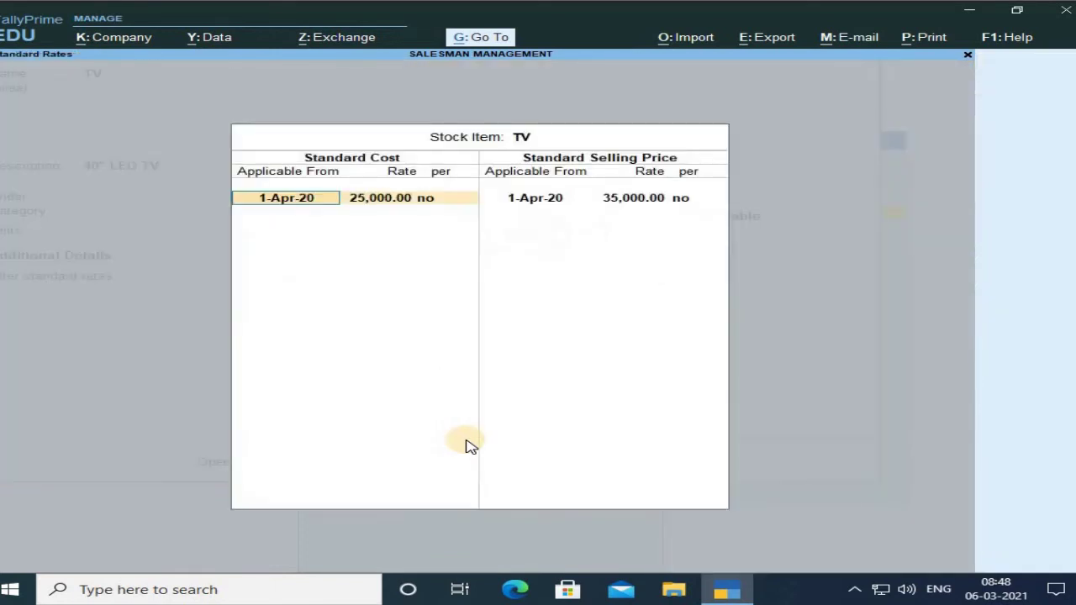
pyautogui.press('Return')
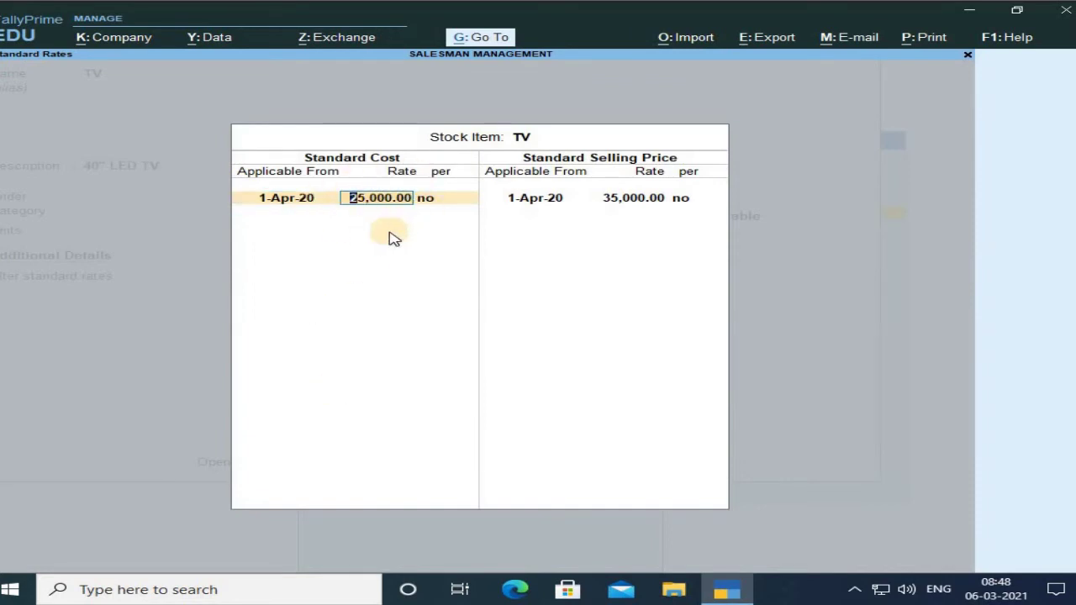
pyautogui.press('Return')
pyautogui.press('Return')
pyautogui.press('Return')
pyautogui.press('Return')
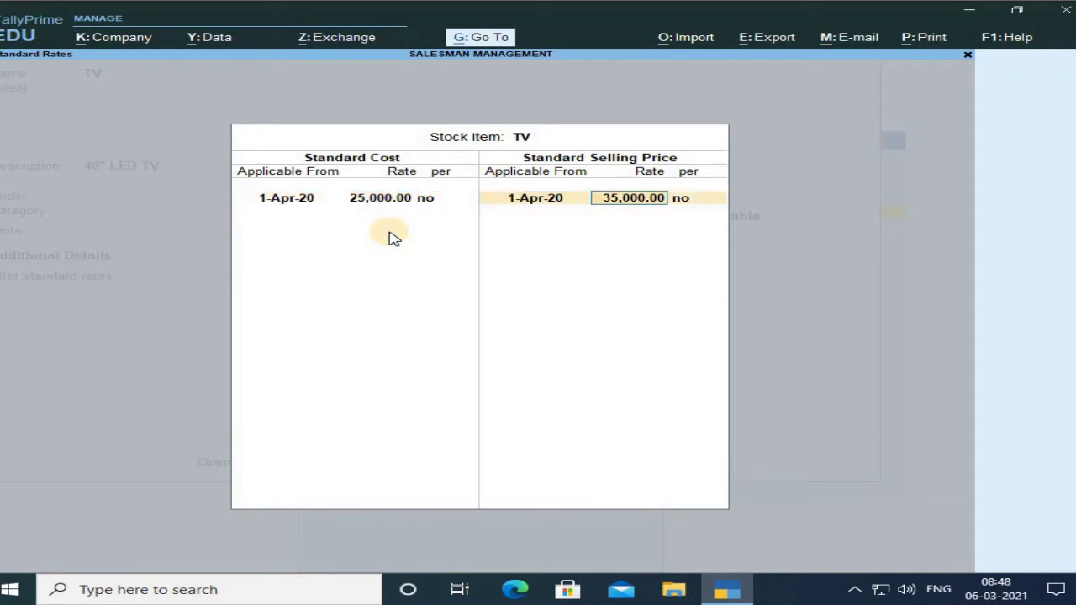
pyautogui.press('Return')
pyautogui.press('Return')
pyautogui.press('Return')
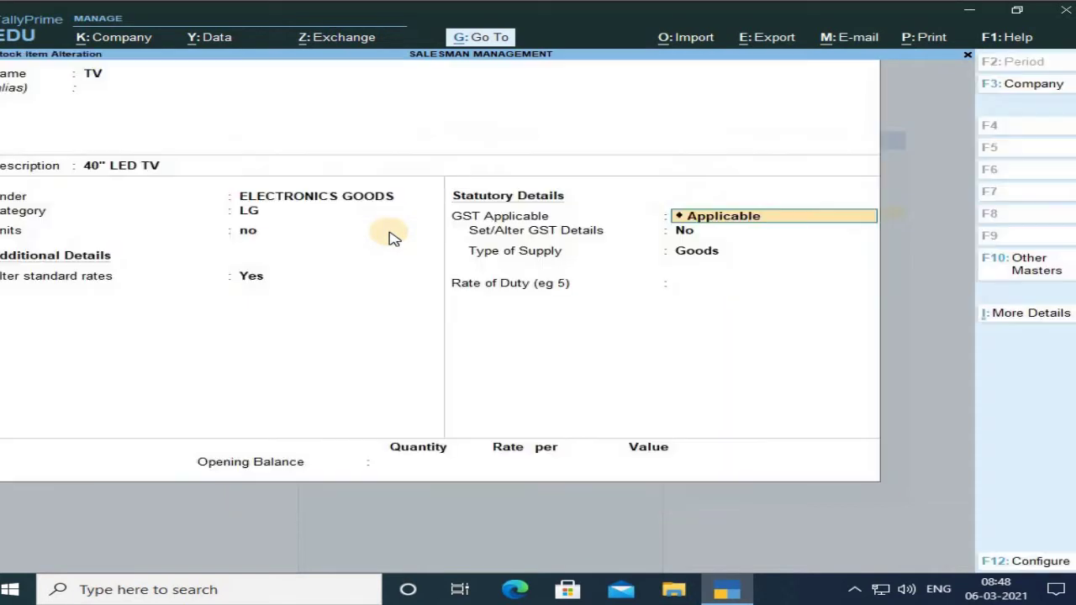
# - Enable Set/Alter GST Details for the TV item and go through its HSN/SAC, tax details and tax rates
pyautogui.press('Return')
pyautogui.write('y')
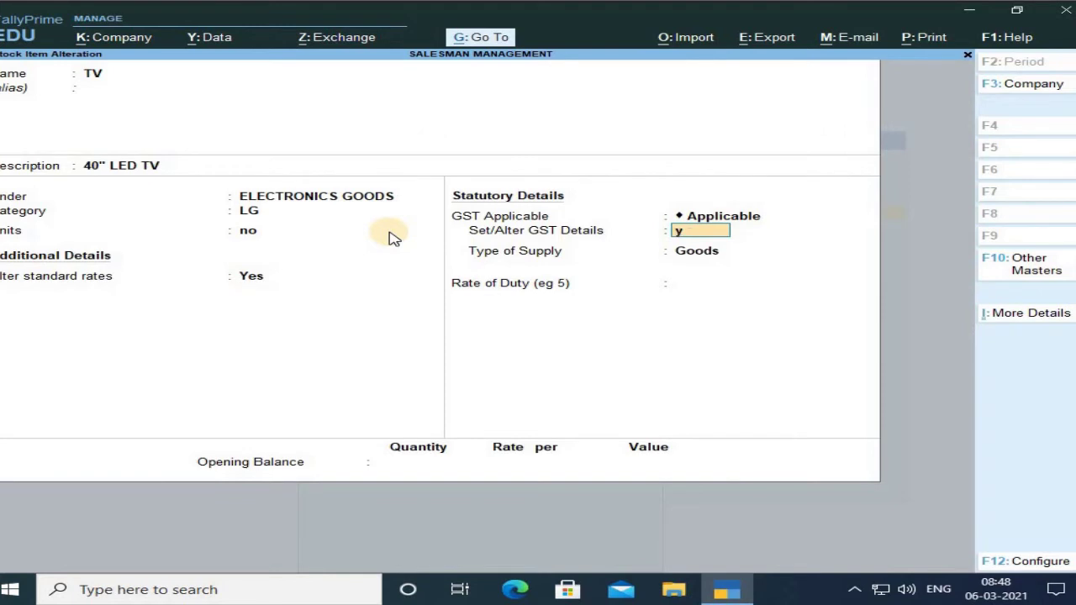
pyautogui.press('Return')
pyautogui.press('Return')
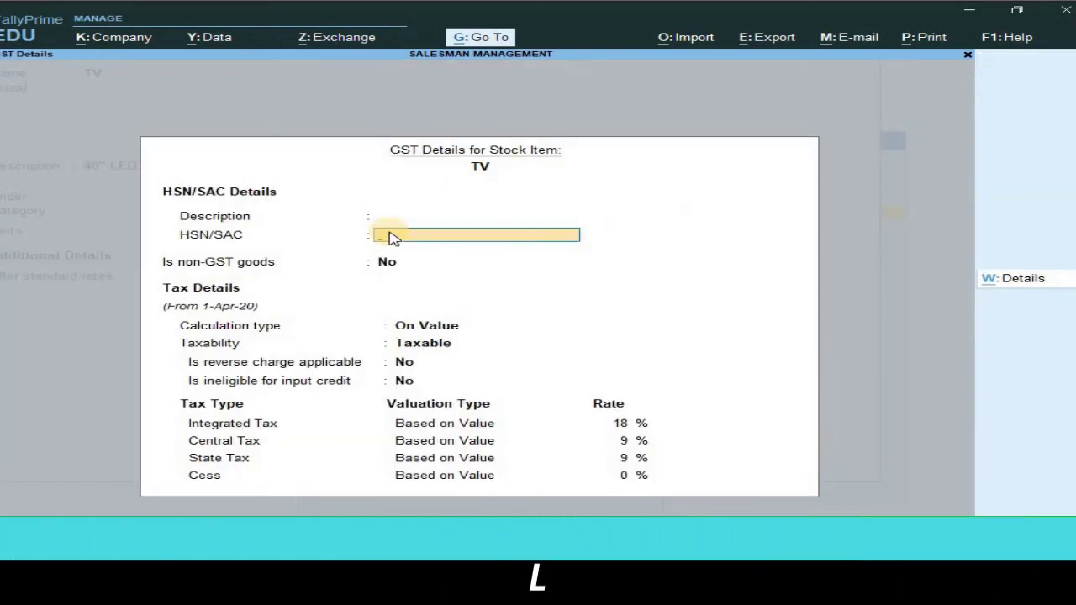
pyautogui.press('Return')
pyautogui.press('Return')
pyautogui.press('Return')
pyautogui.press('Return')
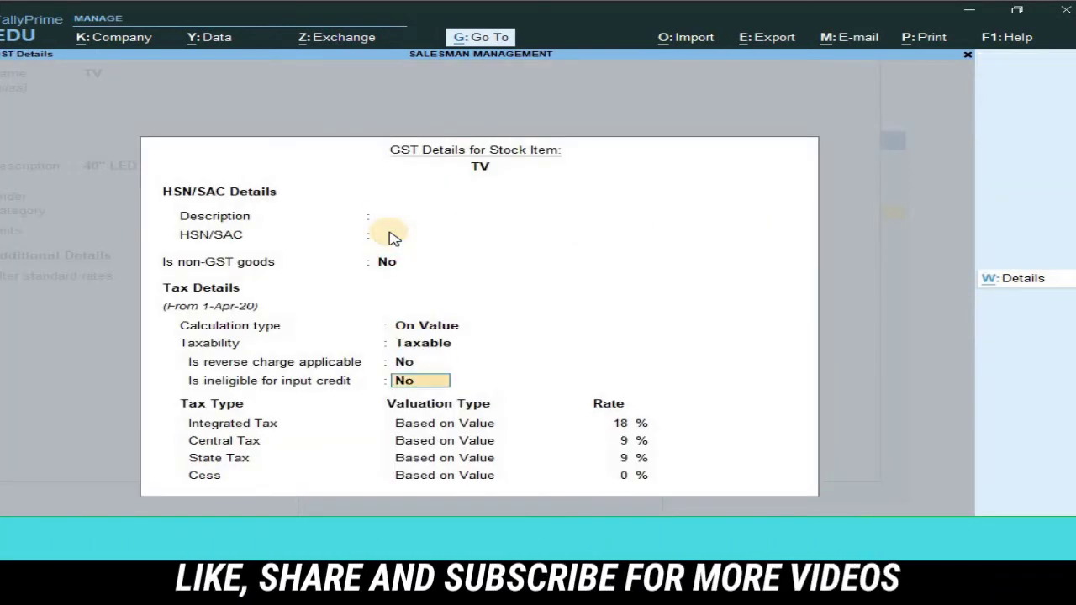
pyautogui.press('Return')
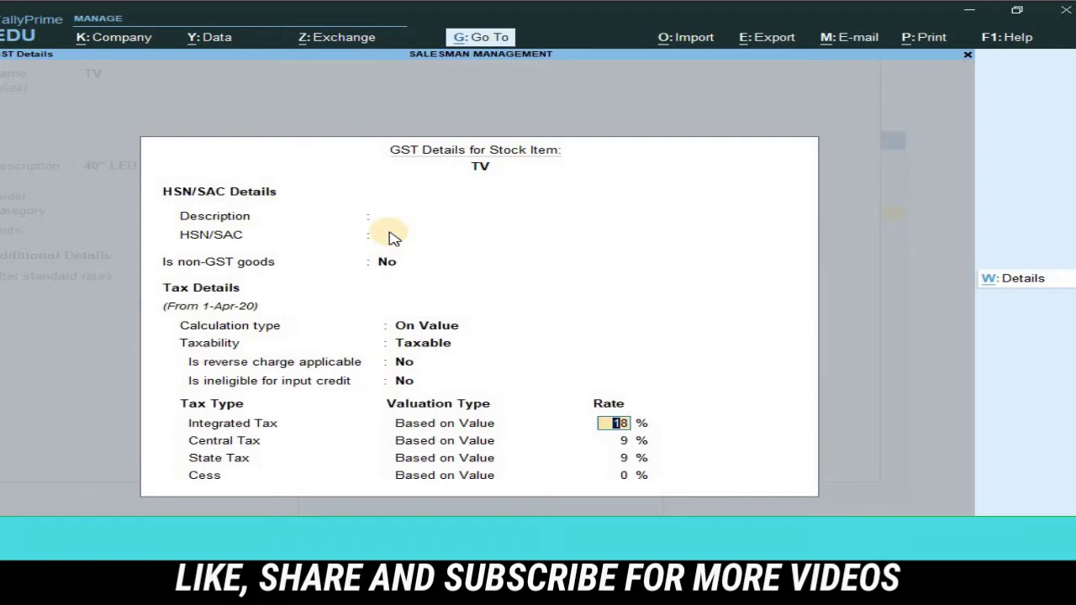
pyautogui.press('Return')
pyautogui.press('Return')
pyautogui.press('Return')
pyautogui.press('Return')
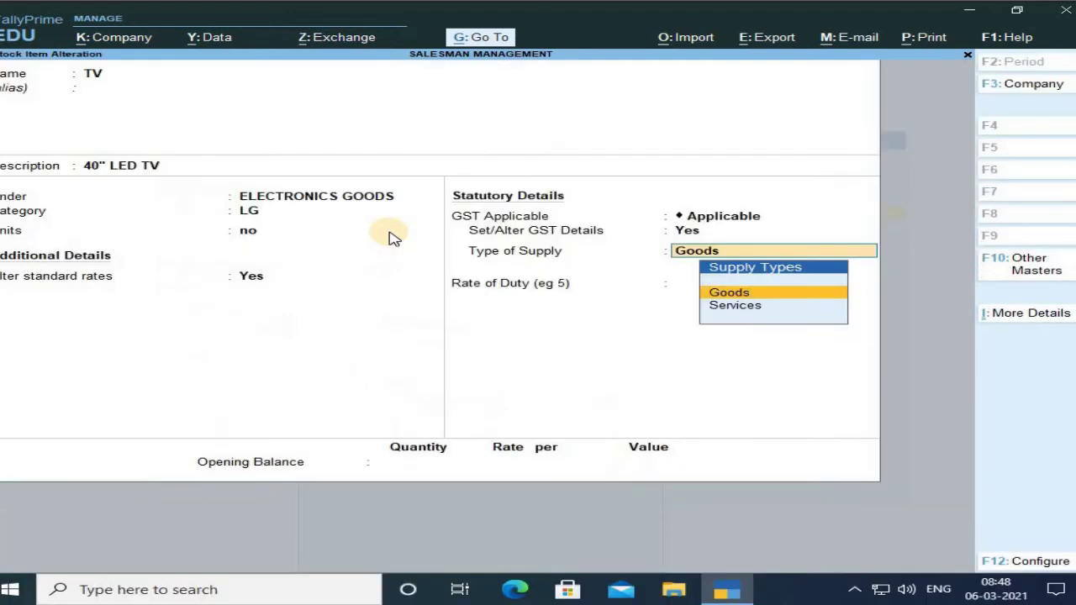
# - Keep Goods as the type of supply, accept the TV stock item and return to the Gateway of Tally
pyautogui.press('Return')
pyautogui.press('Return')
pyautogui.press('Return')
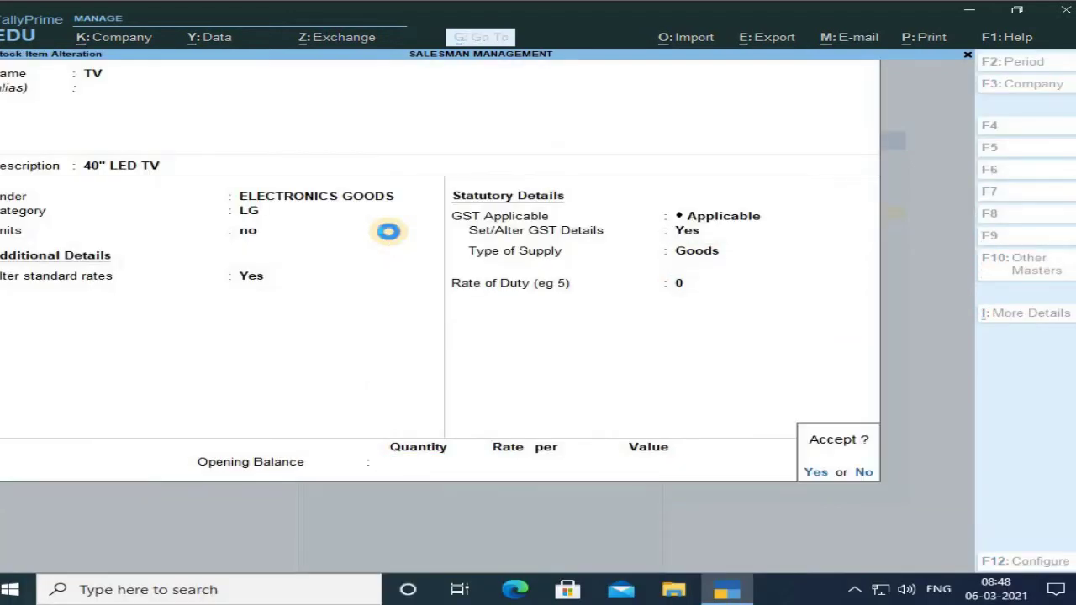
pyautogui.press('Return')
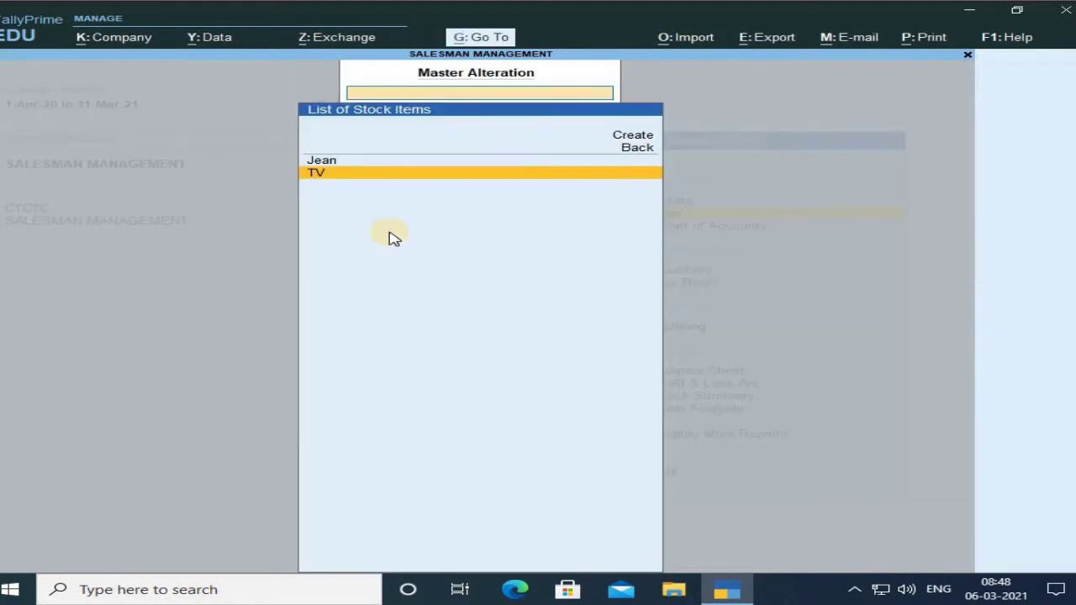
pyautogui.press('Escape')
pyautogui.press('Escape')
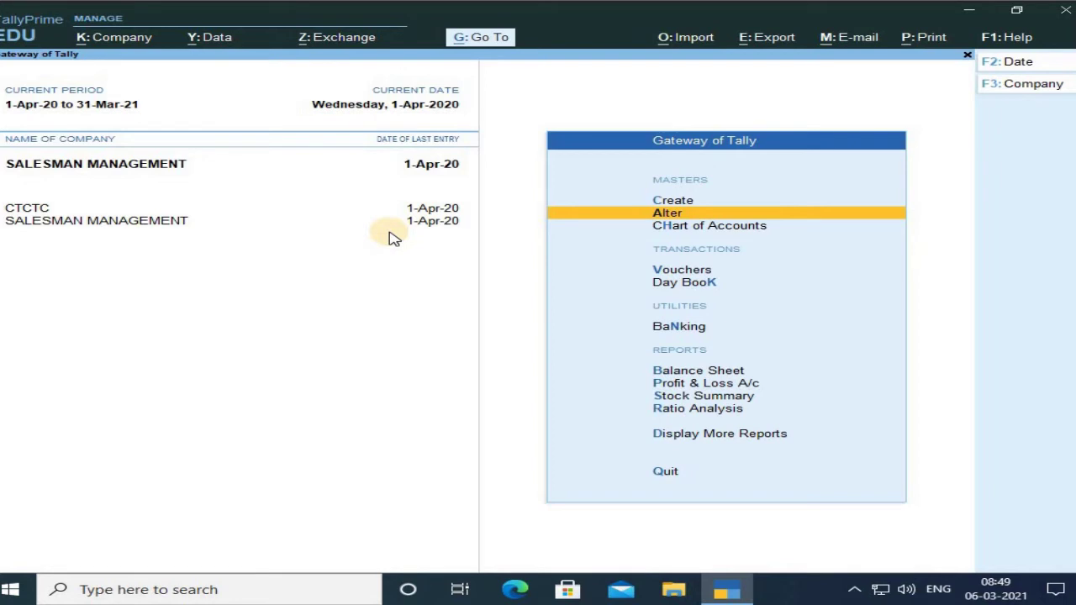
# - Open the Day Book from the Gateway of Tally
pyautogui.press('Down')
pyautogui.press('Down')
pyautogui.press('Down')
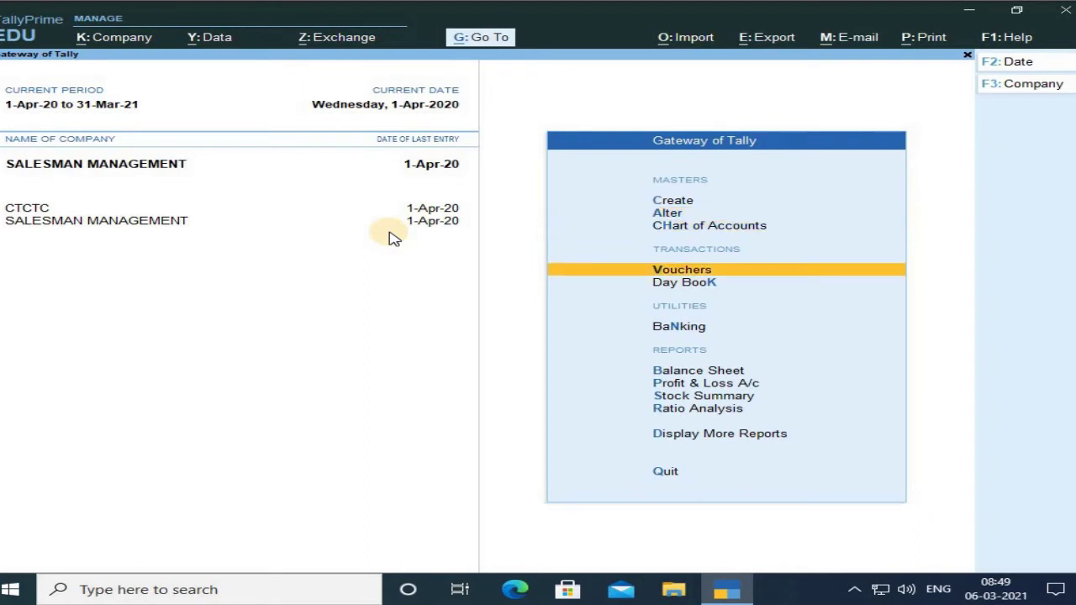
pyautogui.press('Return')
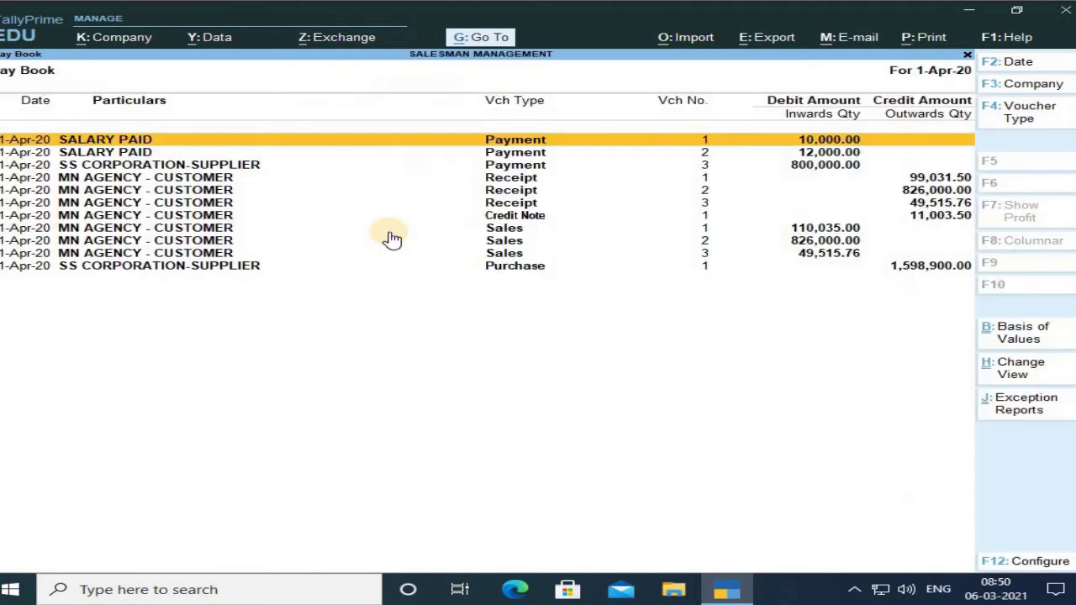
# - Go through the Day Book entries and open the purchase voucher of SS CORPORATION-SUPPLIER
pyautogui.press('Down')
pyautogui.press('Down')
pyautogui.press('Down')
pyautogui.press('Down')
pyautogui.press('Down')
pyautogui.press('Down')
pyautogui.press('Down')
pyautogui.press('Down')
pyautogui.press('Down')
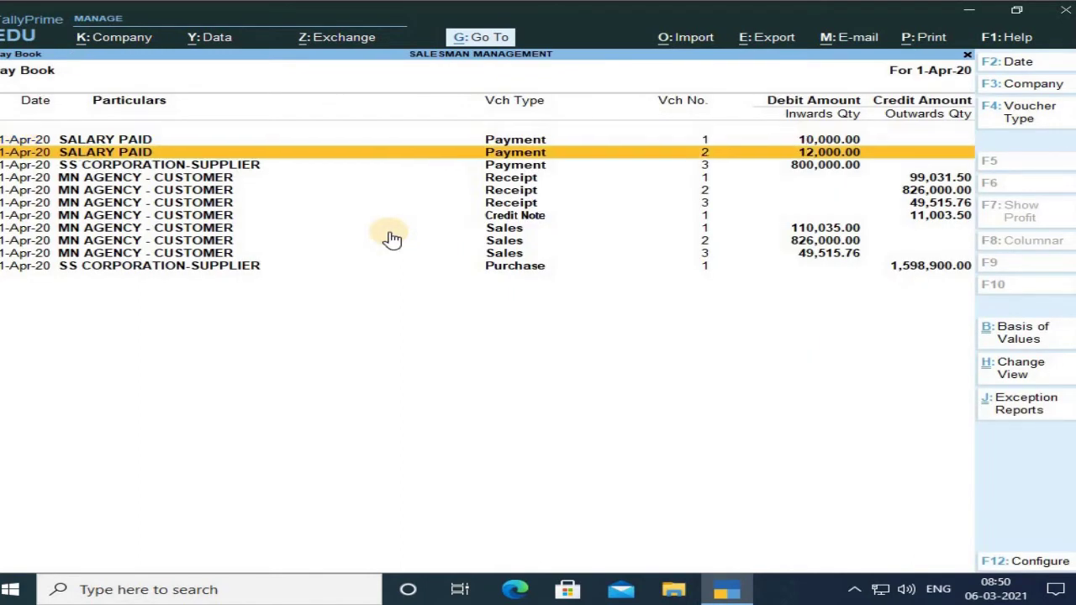
pyautogui.press('Down')
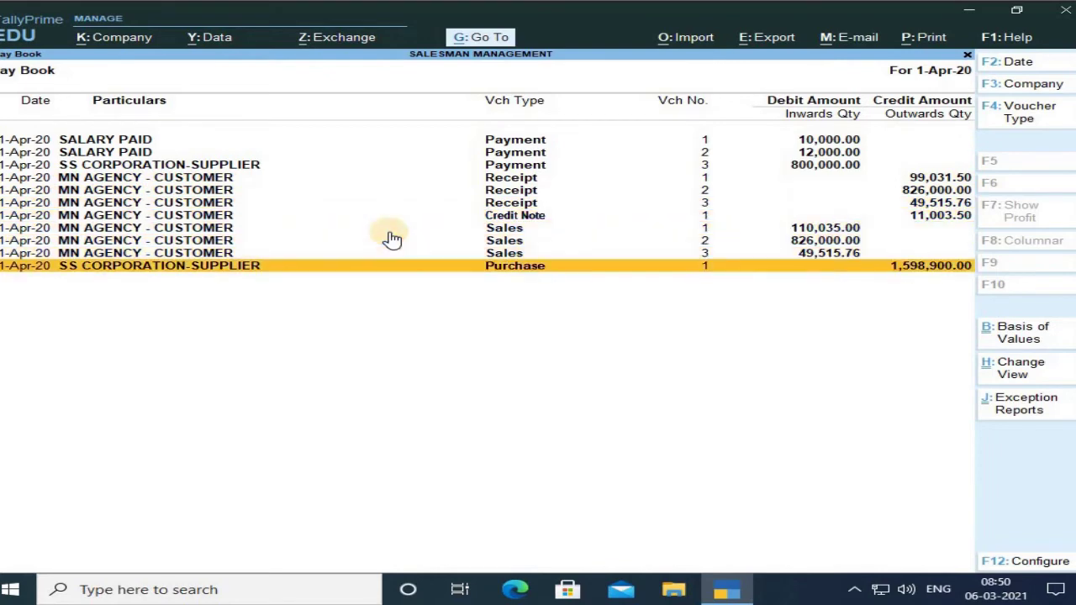
pyautogui.press('Return')
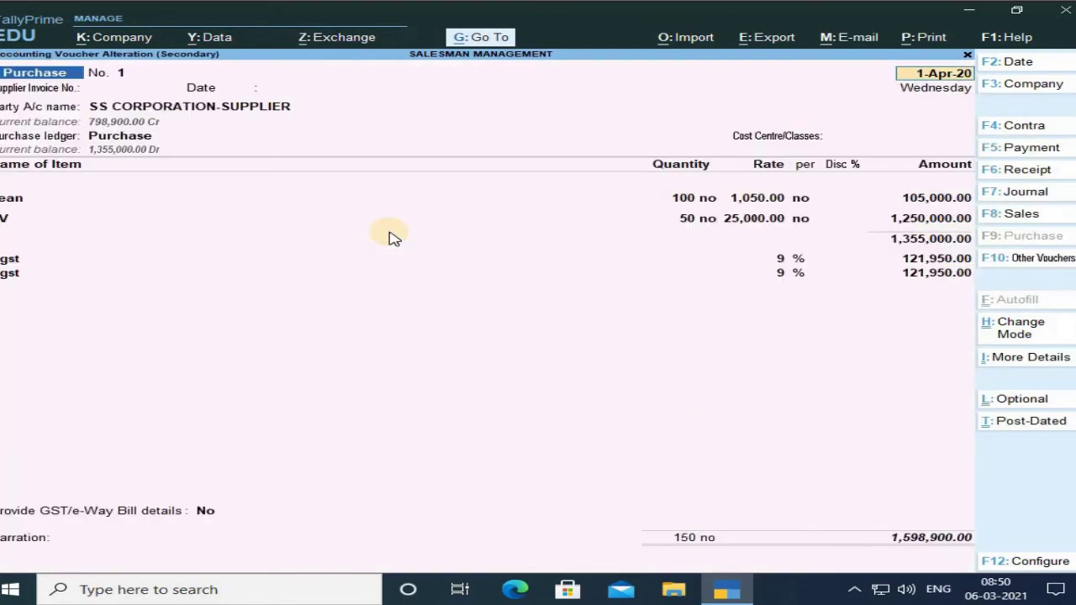
# - Keep SS CORPORATION-SUPPLIER as the purchase voucher's party and leave its supplier invoice and receipt details blank
pyautogui.press('Return')
pyautogui.press('Return')
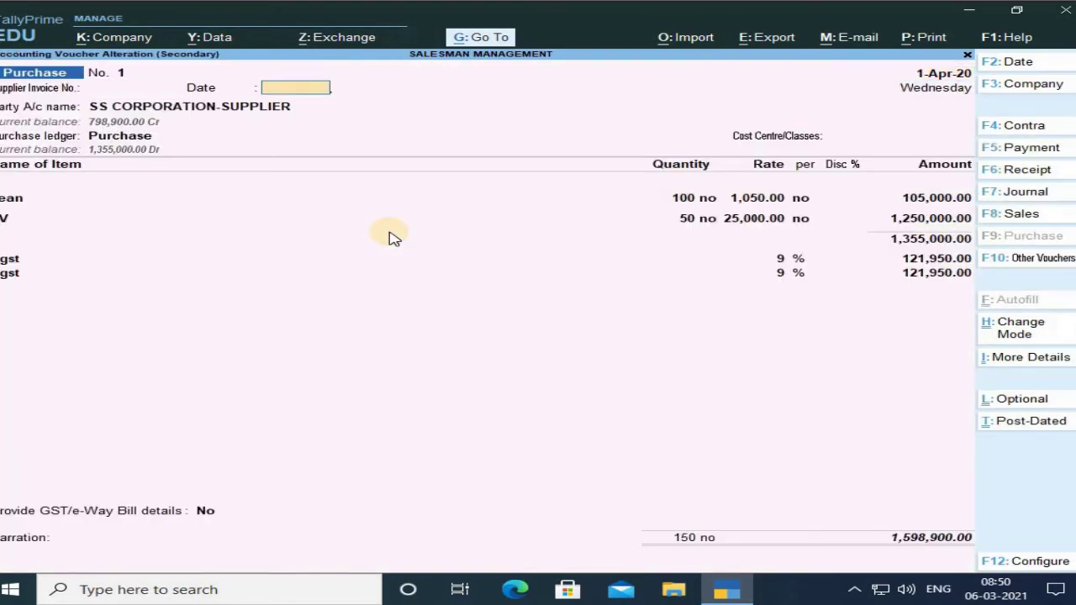
pyautogui.press('Return')
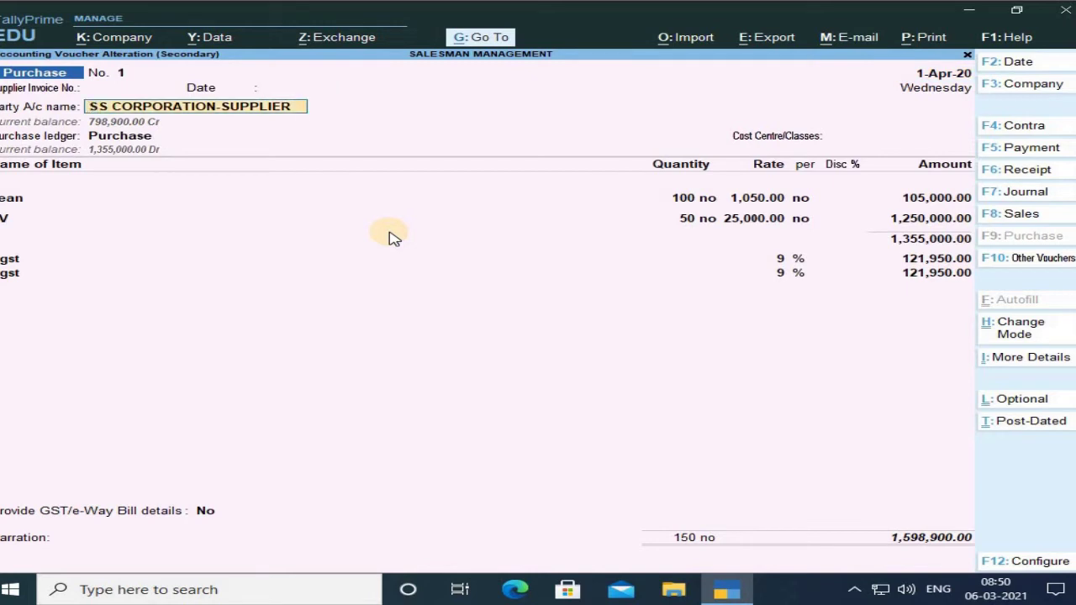
pyautogui.press('Return')
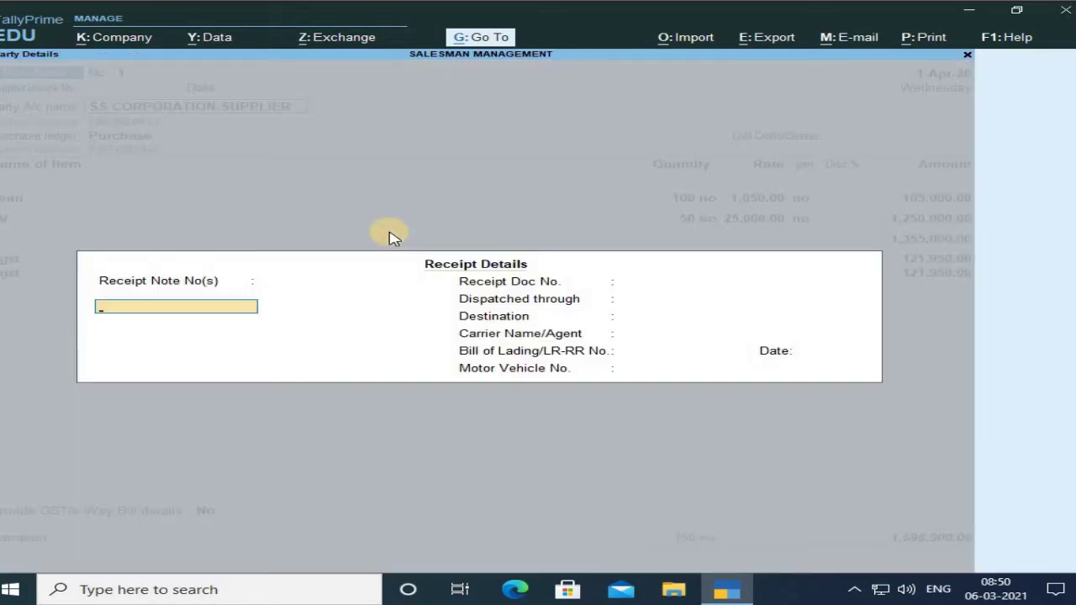
pyautogui.press('Return')
pyautogui.press('Return')
pyautogui.press('Return')
pyautogui.press('Return')
pyautogui.press('Return')
pyautogui.press('Return')
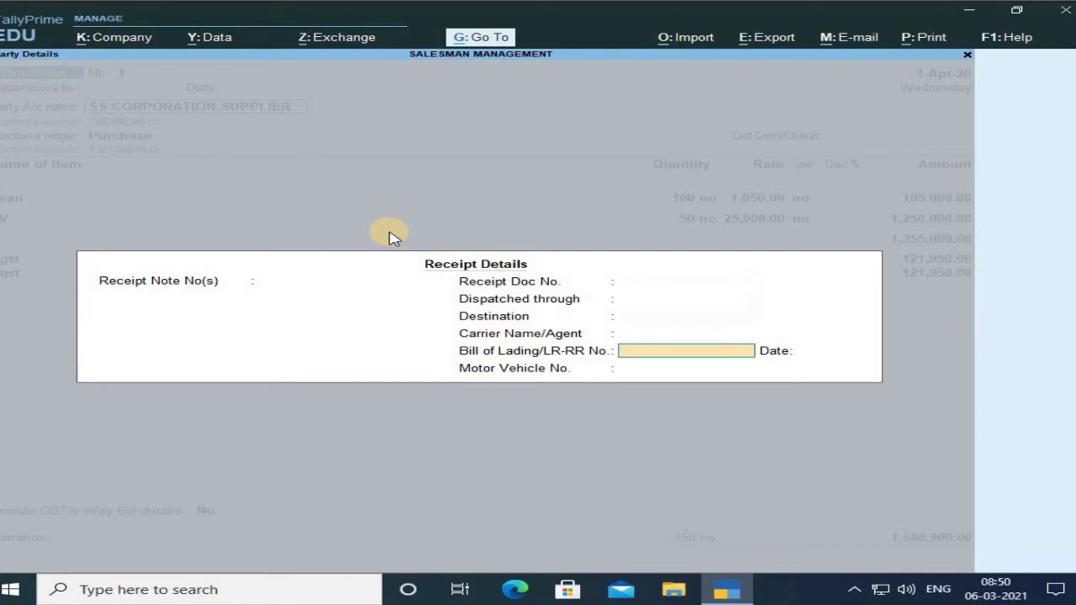
pyautogui.press('Return')
pyautogui.press('Return')
pyautogui.press('Return')
# - Go through the purchase voucher's supplier and consignee details, keeping Odisha as the state for both
pyautogui.press('Return')
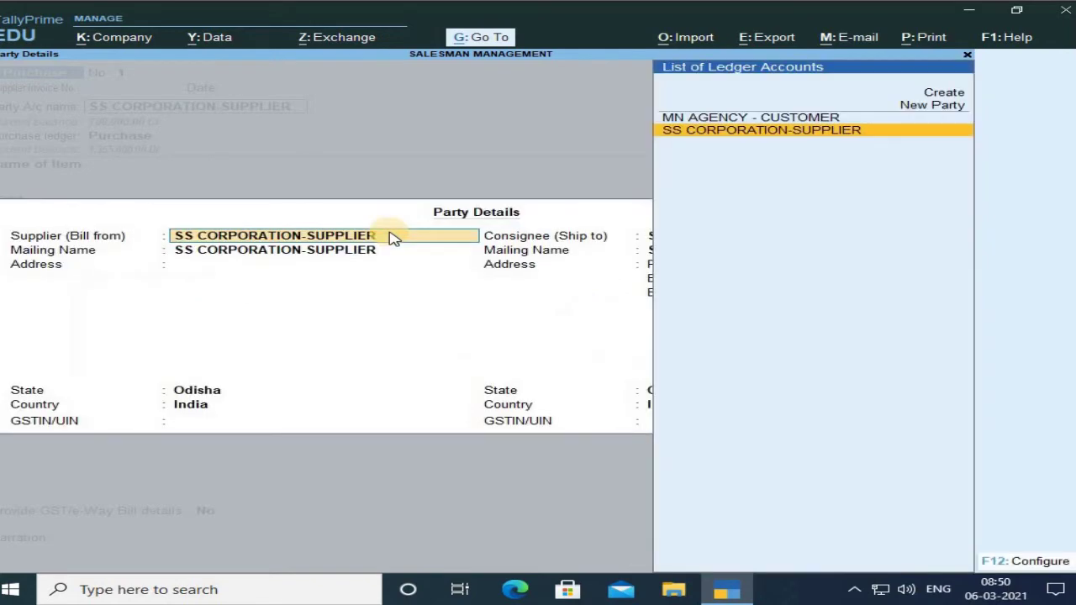
pyautogui.press('Return')
pyautogui.press('Return')
pyautogui.press('Return')
pyautogui.press('Return')
pyautogui.press('Return')
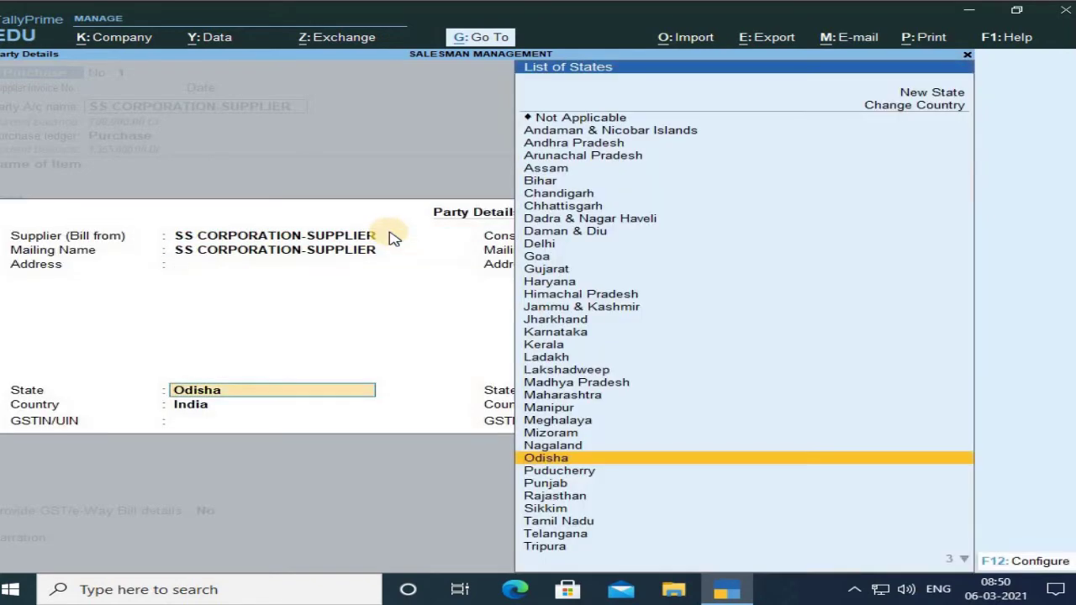
pyautogui.press('Return')
pyautogui.press('Return')
pyautogui.press('Return')
pyautogui.press('Return')
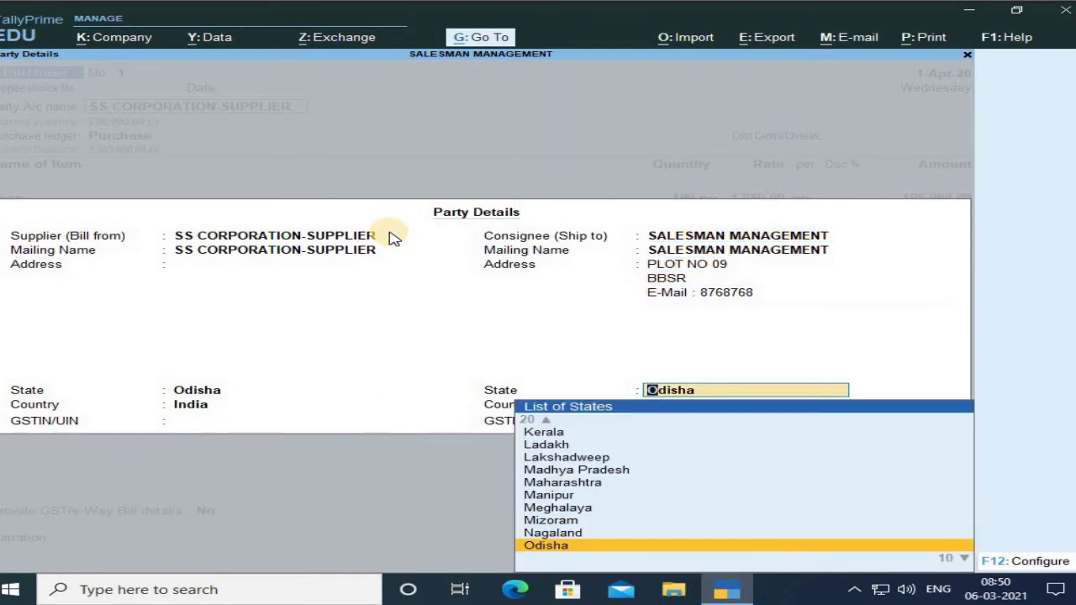
pyautogui.press('Return')
pyautogui.press('Return')
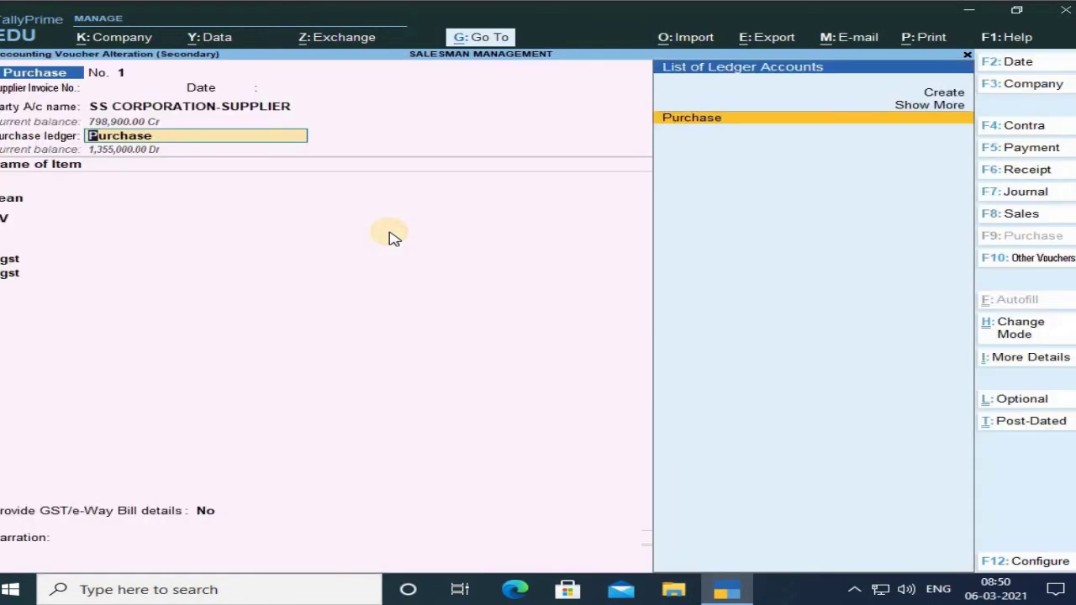
# - Keep the Purchase ledger with cost centre class Not Applicable and review the Jean item's allocation in location G1
pyautogui.press('Return')
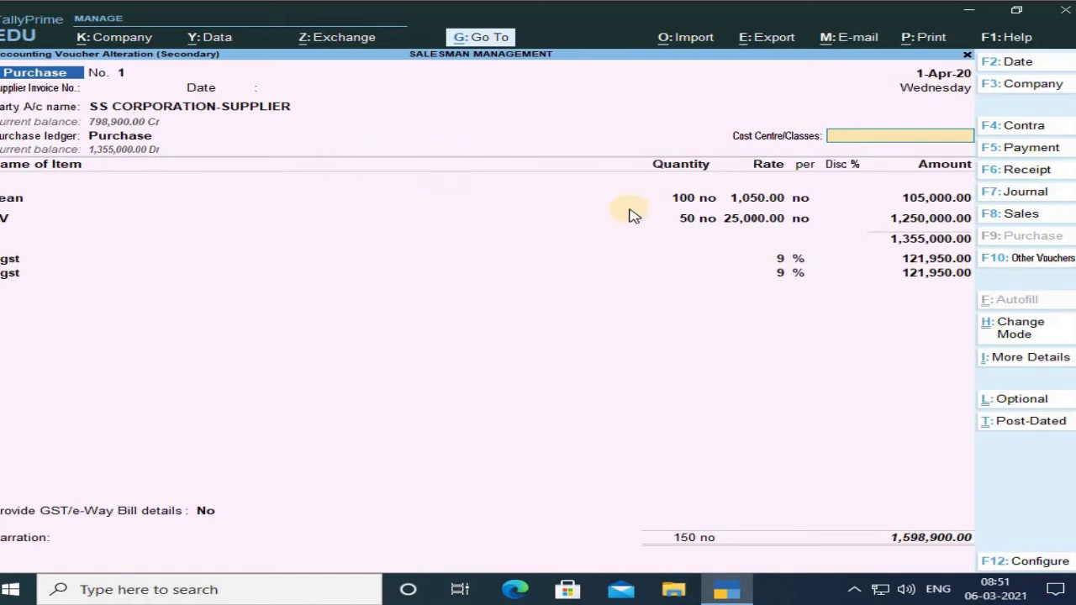
pyautogui.press('Return')
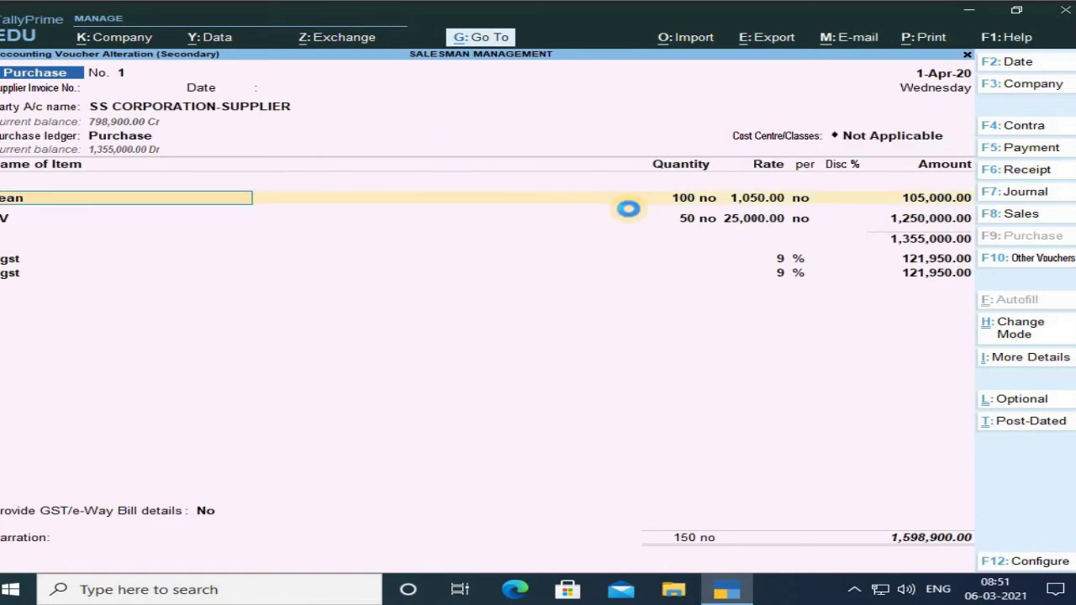
pyautogui.press('Return')
pyautogui.press('Return')
pyautogui.press('Return')
pyautogui.press('Return')
pyautogui.press('Return')
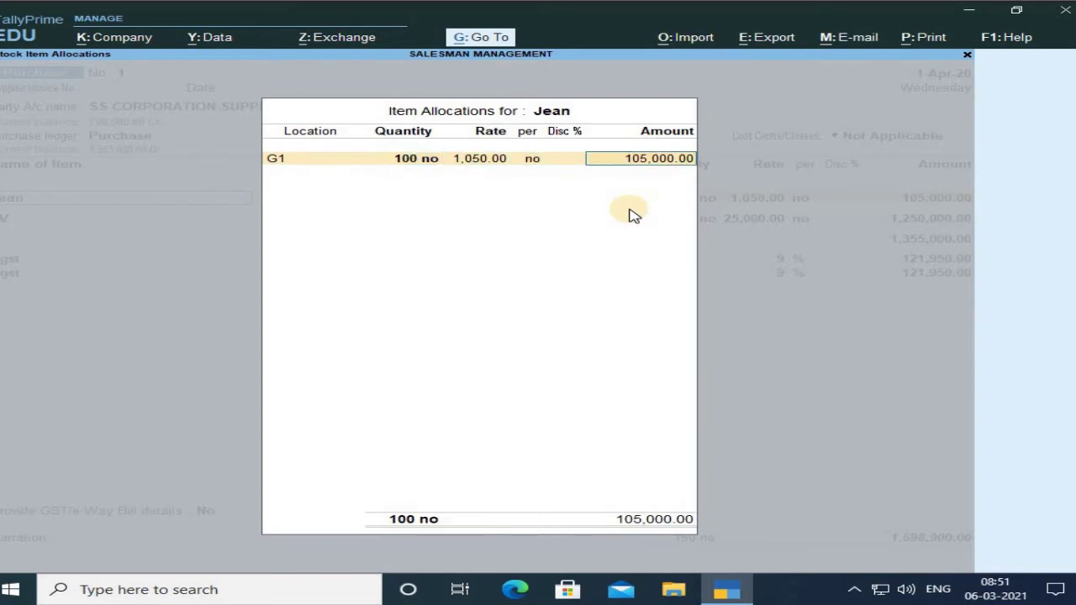
pyautogui.press('Return')
pyautogui.press('Return')
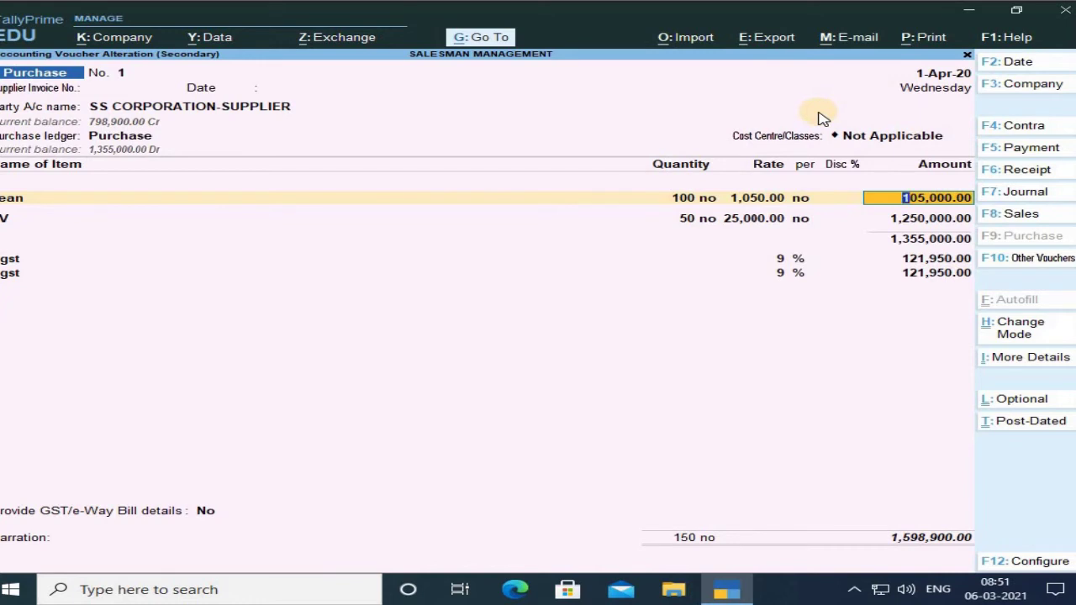
# - Review the TV item's allocation in location G2, including its quantity, rate and amount
pyautogui.press('Return')
pyautogui.press('Return')
pyautogui.press('Return')
pyautogui.press('Return')
pyautogui.press('Return')
pyautogui.press('Return')
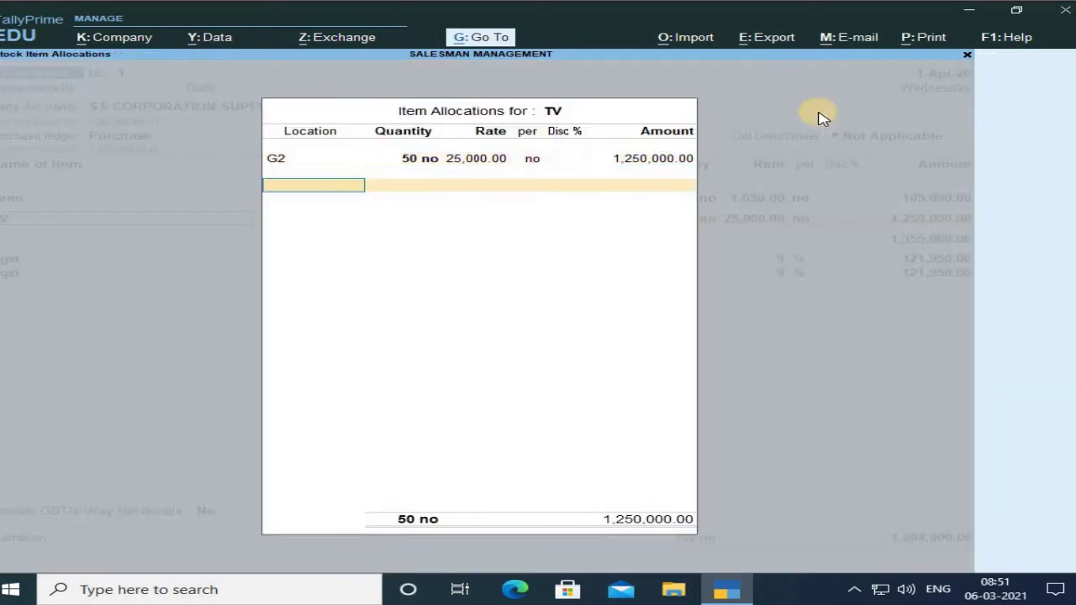
pyautogui.press('Return')
# - Go through the purchase voucher's tax lines and New Ref bill-wise details, and return to the Day Book
pyautogui.press('Return')
pyautogui.press('Return')
pyautogui.press('Return')
pyautogui.press('Return')
pyautogui.press('Return')
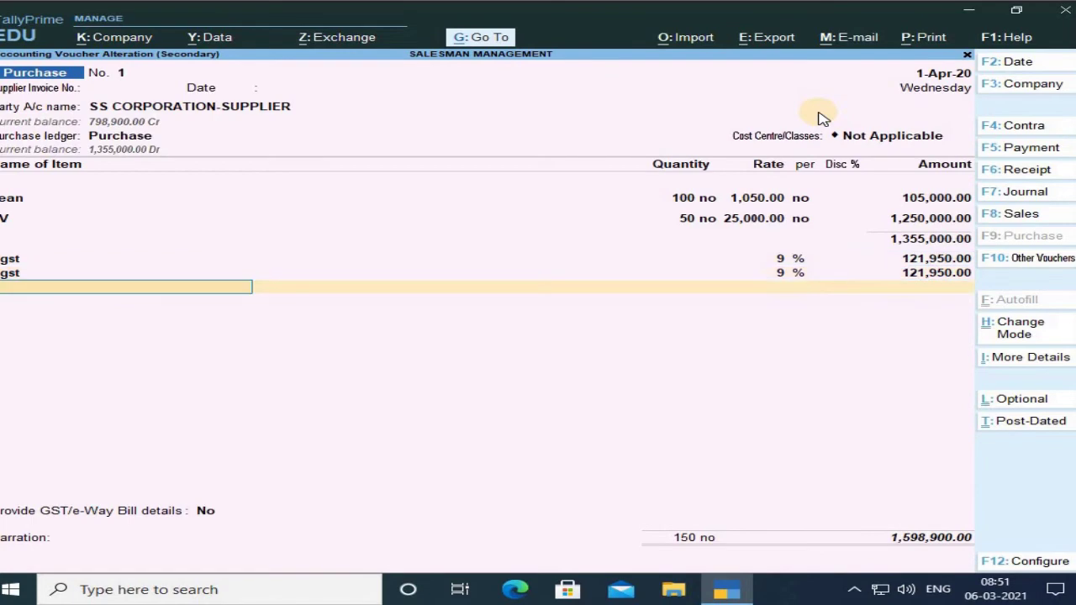
pyautogui.press('Return')
pyautogui.press('Return')
pyautogui.press('Return')
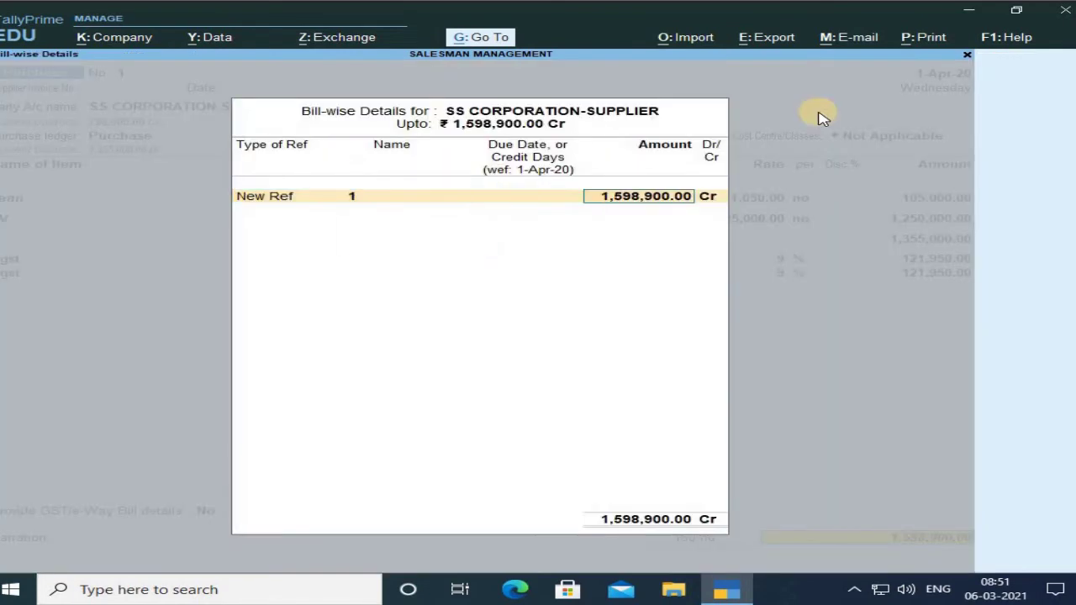
pyautogui.press('Return')
pyautogui.press('Return')
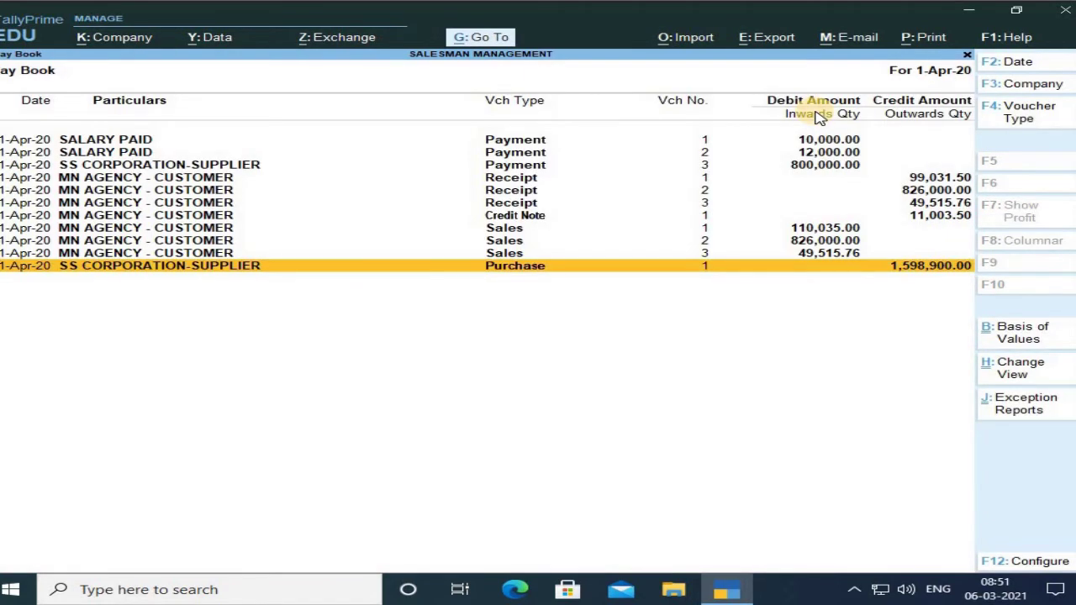
# - Open sales voucher 1 of MN AGENCY - CUSTOMER from the Day Book
pyautogui.press('Up')
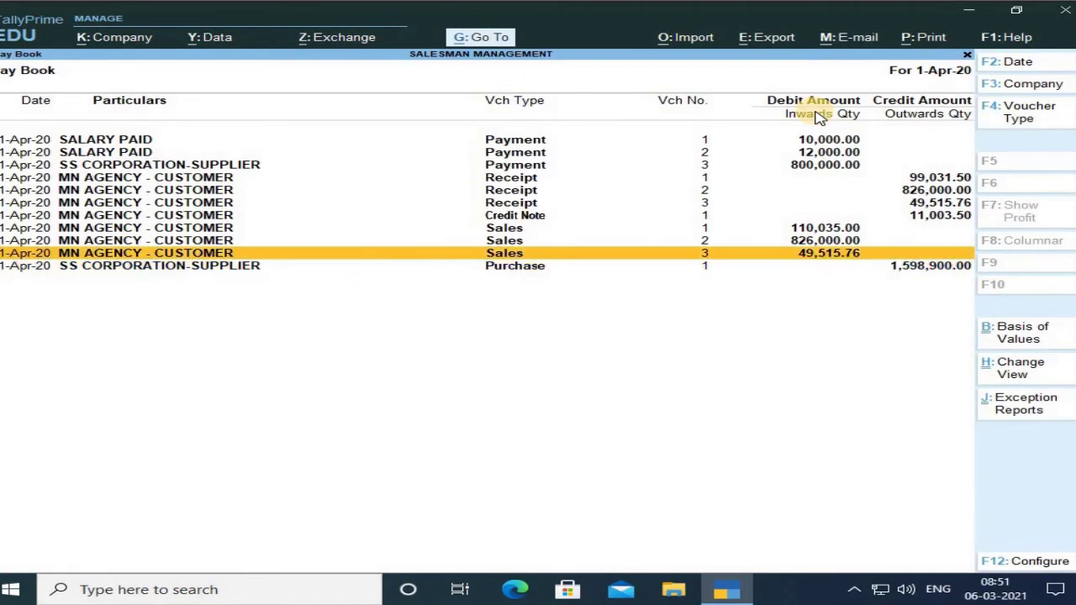
pyautogui.press('Up')
pyautogui.press('Up')
pyautogui.press('Return')
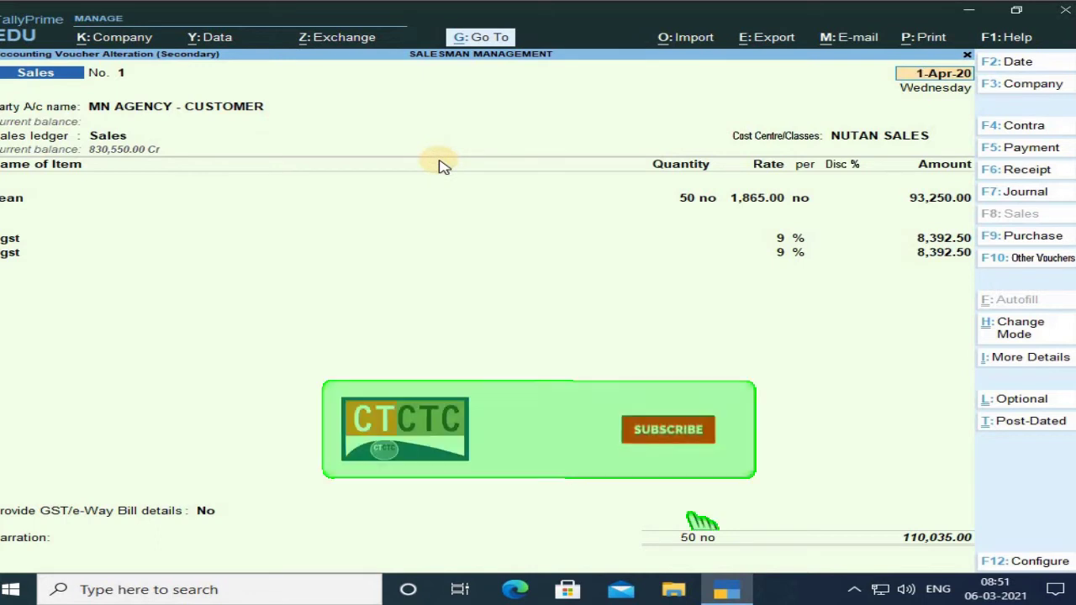
# - Keep MN AGENCY - CUSTOMER as the sales voucher's party and leave all its dispatch details blank
pyautogui.press('Return')
pyautogui.press('Return')
pyautogui.press('Return')
pyautogui.press('Return')
pyautogui.press('Return')
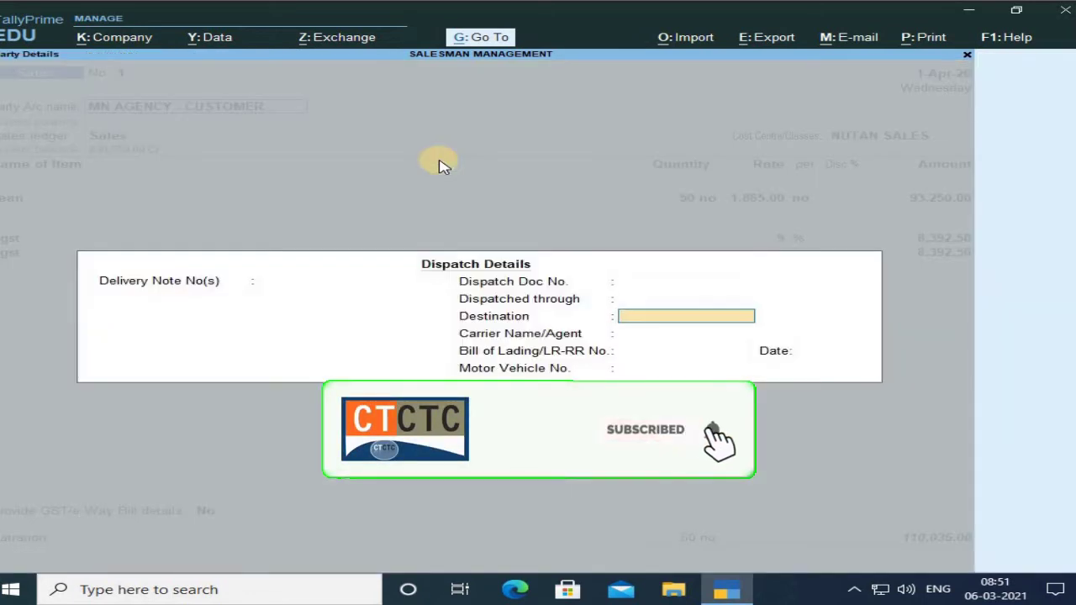
pyautogui.press('Return')
pyautogui.press('Return')
pyautogui.press('Return')
pyautogui.press('Return')
pyautogui.press('Return')
pyautogui.press('Return')
pyautogui.press('Return')
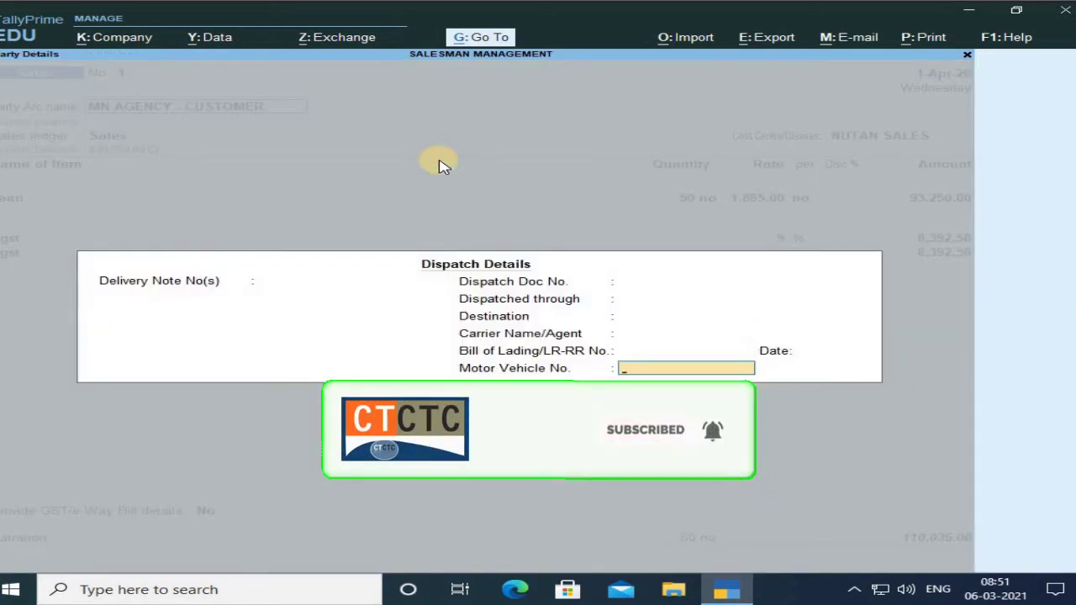
pyautogui.press('Return')
# - Keep sales voucher 1's party details with Odisha as place of supply, and retain the Sales ledger and NUTAN SALES cost centre class
pyautogui.press('Return')
pyautogui.press('Return')
pyautogui.press('Return')
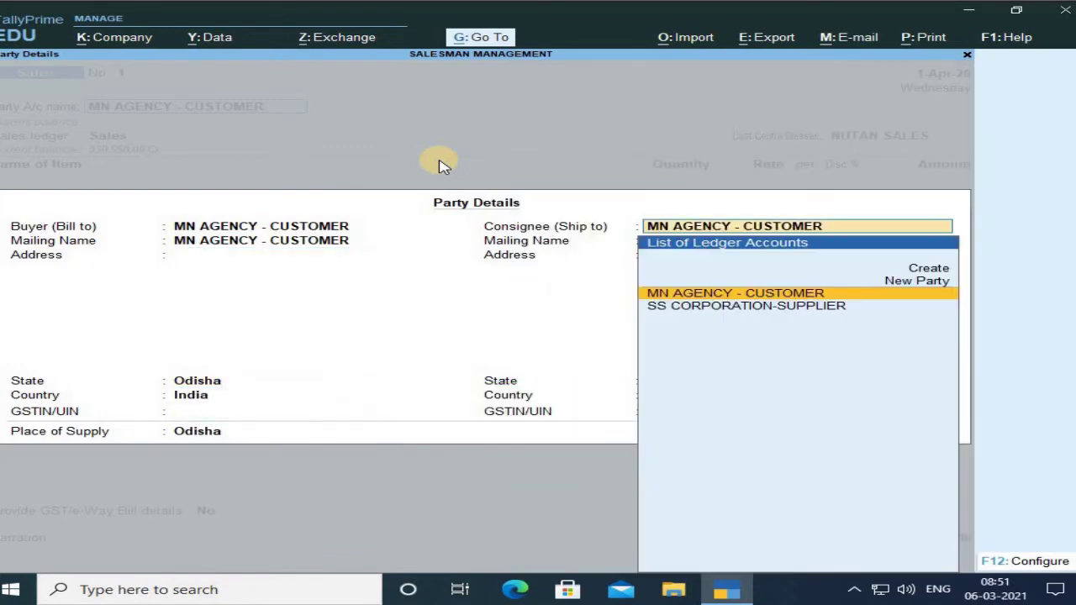
pyautogui.press('Return')
pyautogui.press('Return')
pyautogui.press('Return')
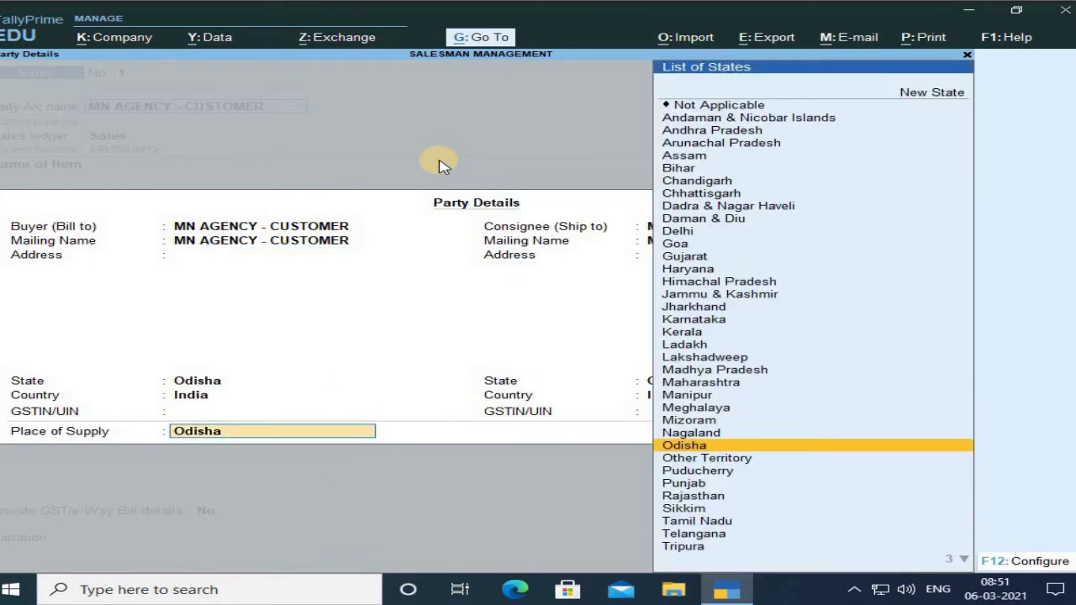
pyautogui.press('Return')
pyautogui.press('Return')
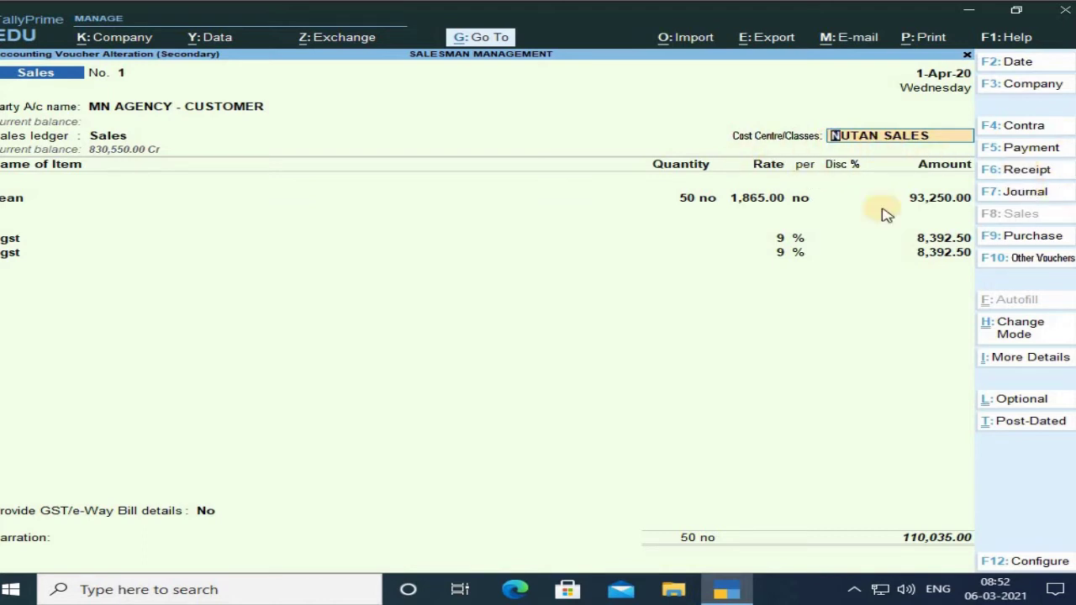
pyautogui.press('Return')
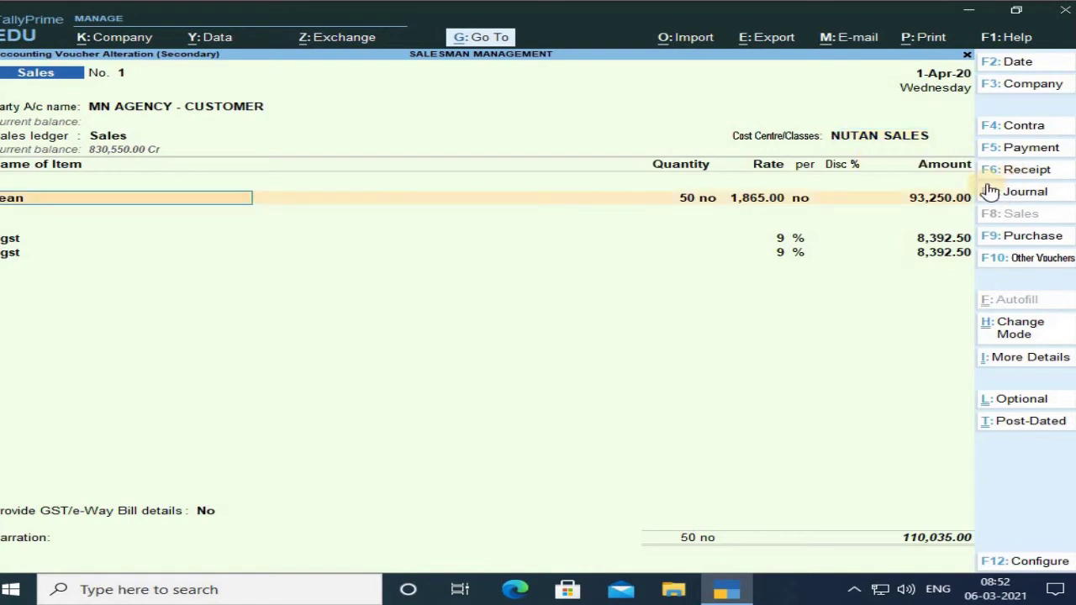
# - Review the Jean item's allocation in location G1, including its quantity, rate and amount
pyautogui.press('Return')
pyautogui.press('Return')
pyautogui.press('Return')
pyautogui.press('Return')
pyautogui.press('Return')
pyautogui.press('Return')
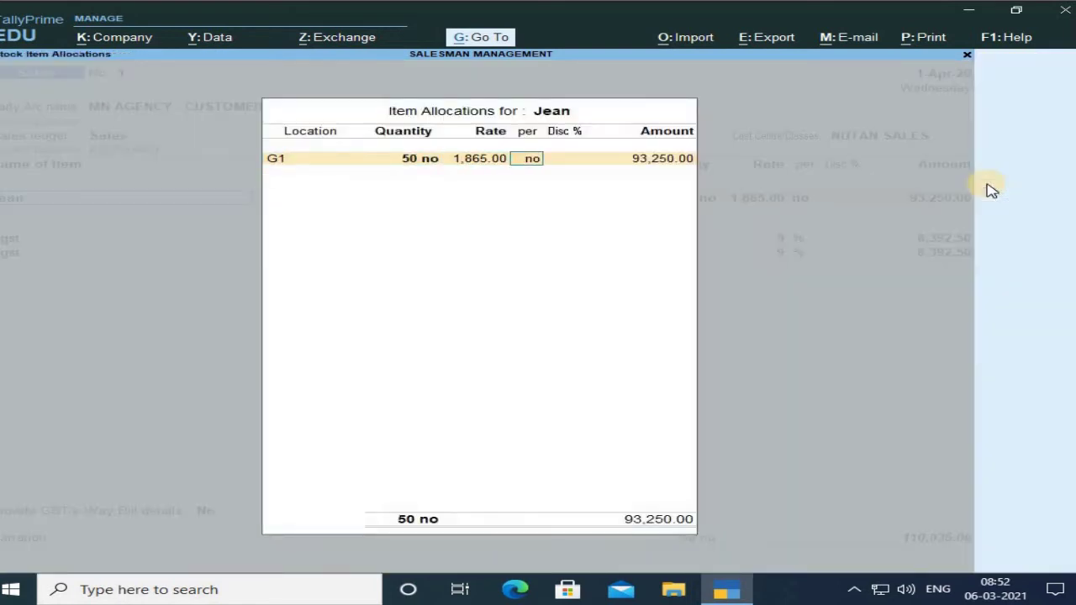
pyautogui.press('Return')
pyautogui.press('Return')
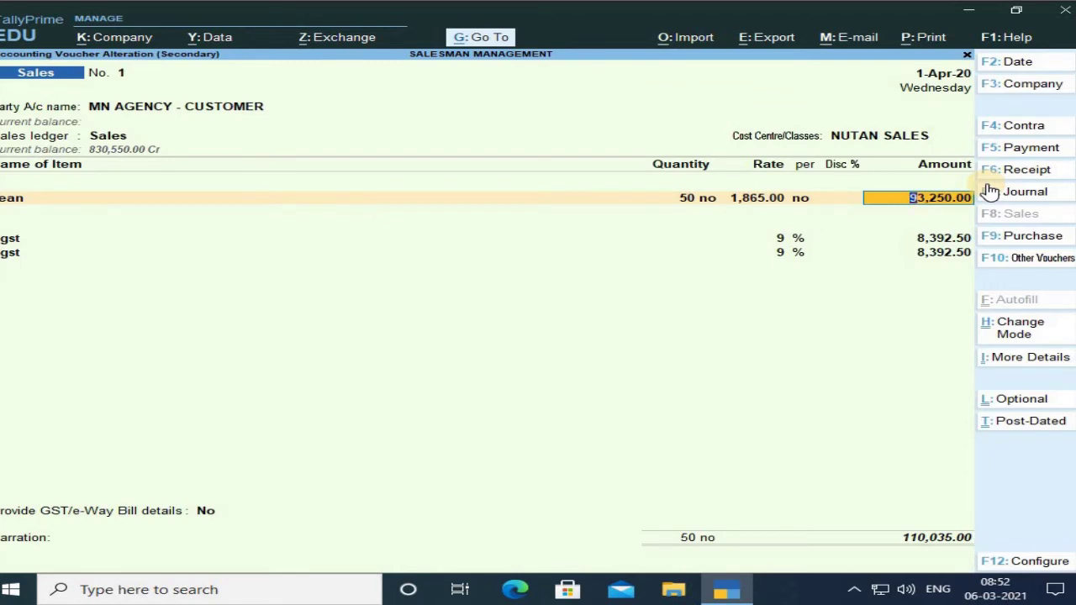
pyautogui.press('Return')
# - Go through sales voucher 1's two GST lines and leave its GST/e-Way Bill details set to No
pyautogui.press('Return')
pyautogui.press('Return')
pyautogui.press('Return')
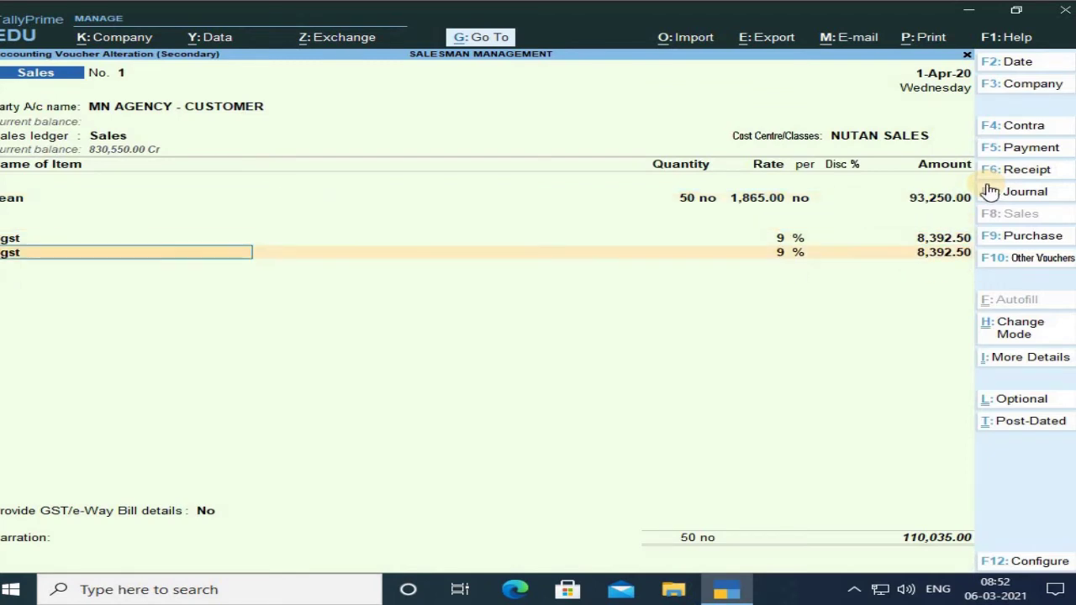
pyautogui.press('Return')
pyautogui.press('Return')
pyautogui.press('Return')
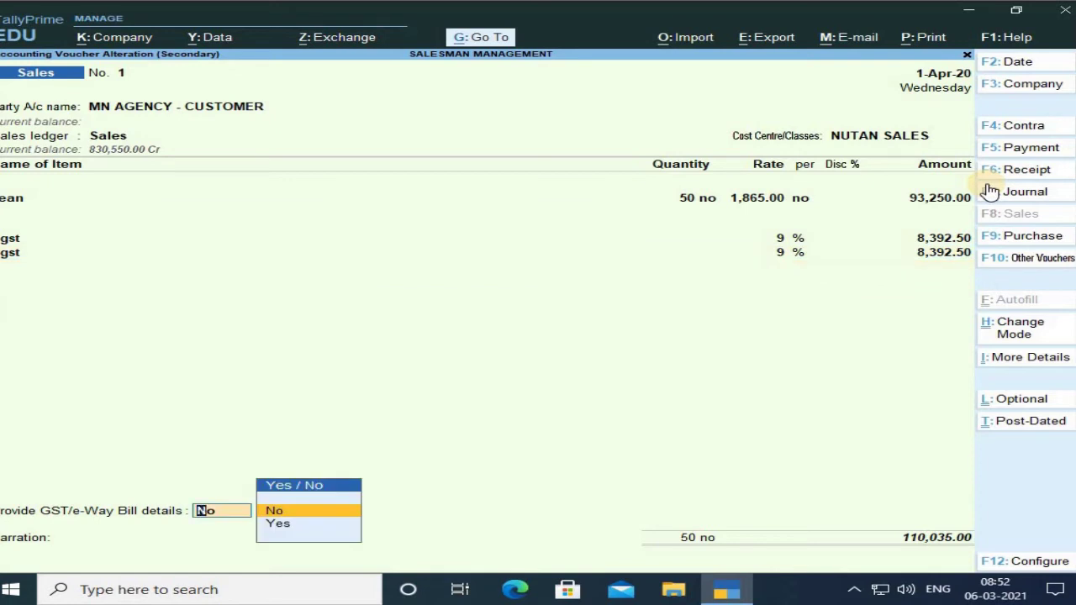
pyautogui.press('Return')
# - Review the New Ref bill-wise details for MN AGENCY - CUSTOMER, leave the narration blank, and accept sales voucher 1
pyautogui.press('Return')
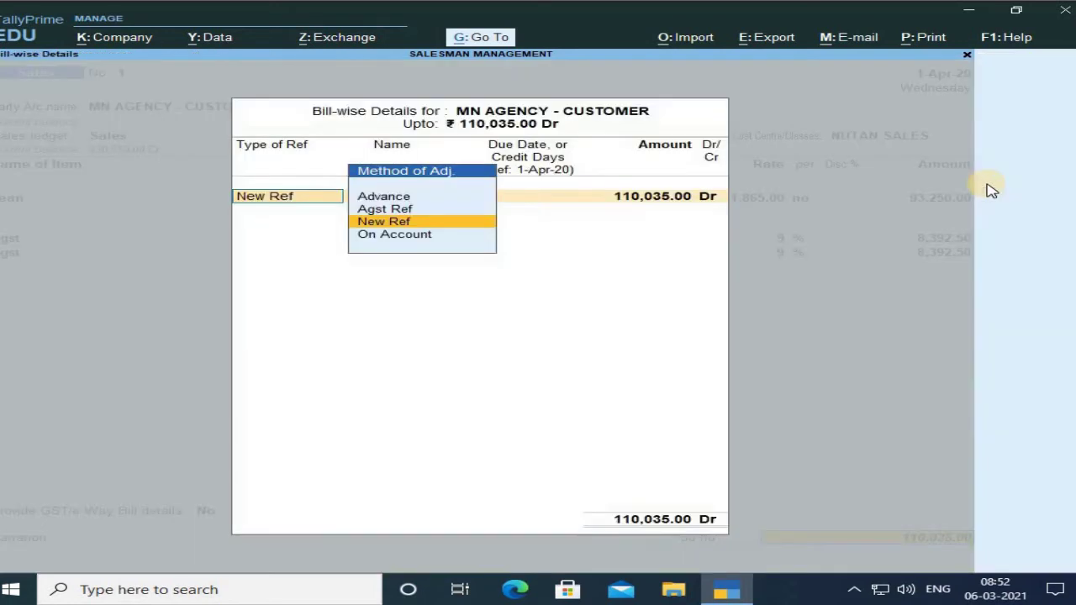
pyautogui.press('Return')
pyautogui.press('Return')
pyautogui.press('Return')
pyautogui.press('Return')
pyautogui.press('Return')
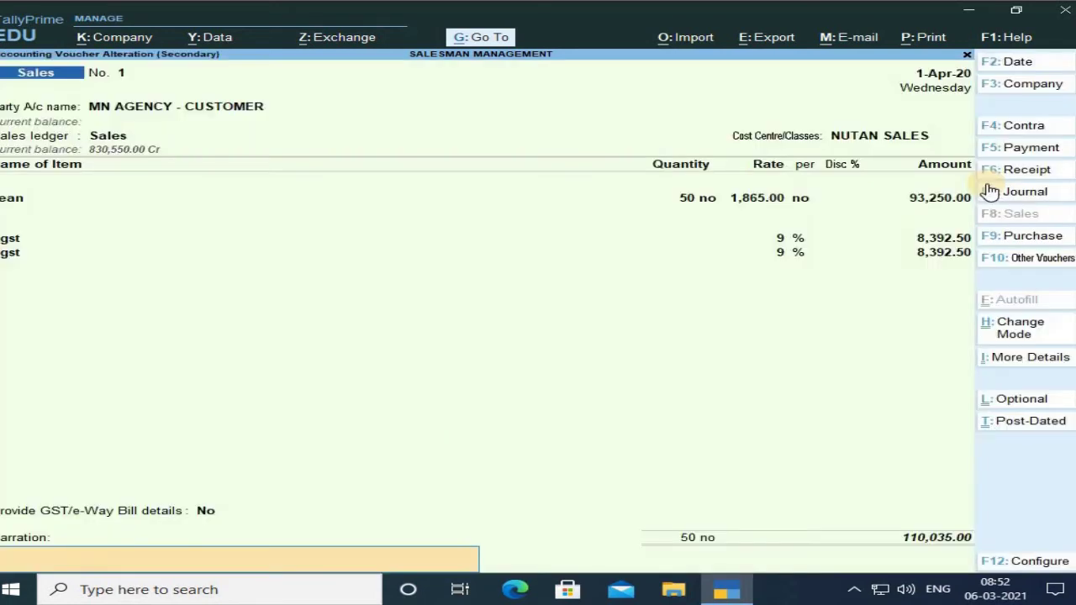
pyautogui.press('Return')
pyautogui.press('Return')
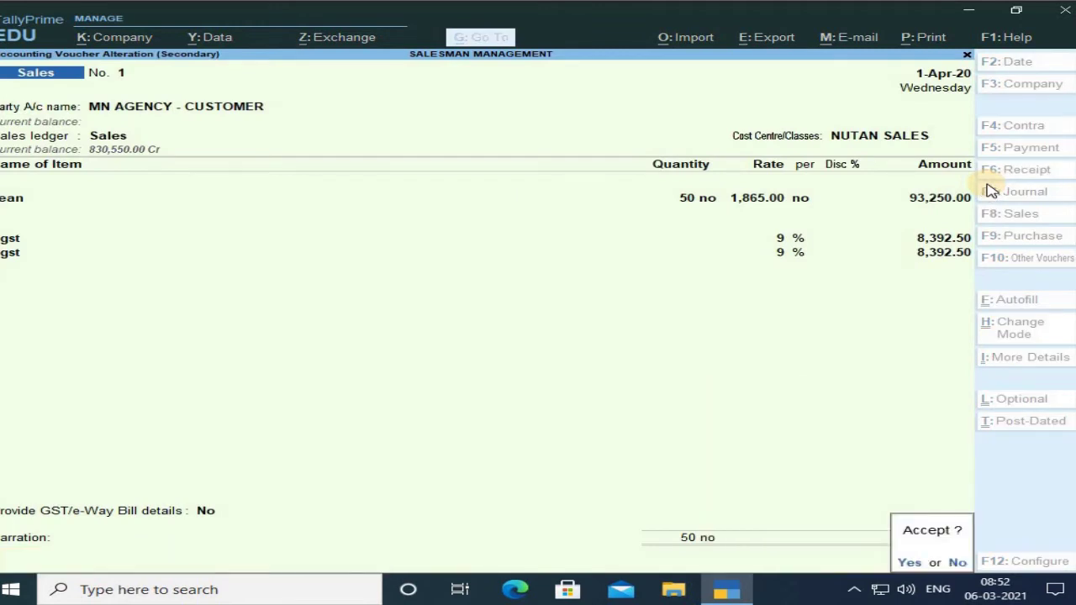
pyautogui.click(986, 183)
pyautogui.press('Return')
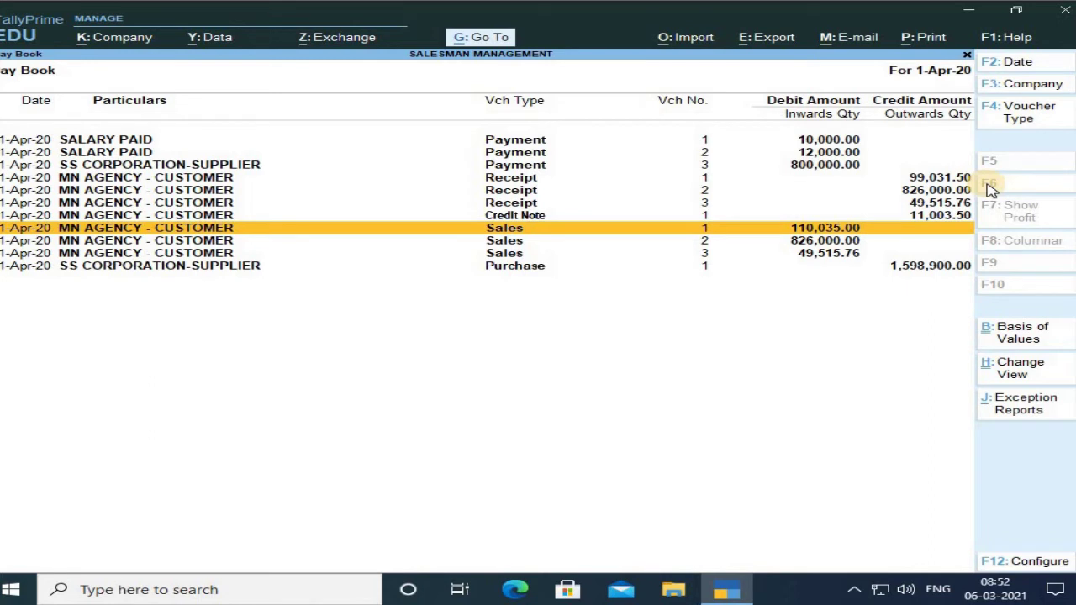
# - Open sales voucher 2 of MN AGENCY - CUSTOMER from the Day Book and leave its dispatch details blank
pyautogui.press('Down')
pyautogui.press('Return')
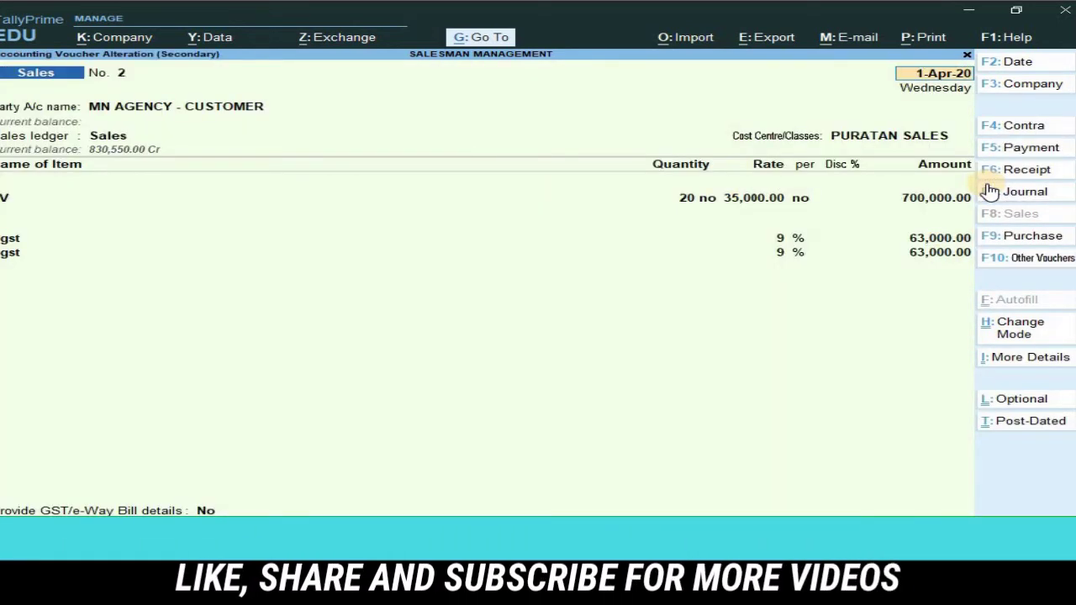
pyautogui.press('Return')
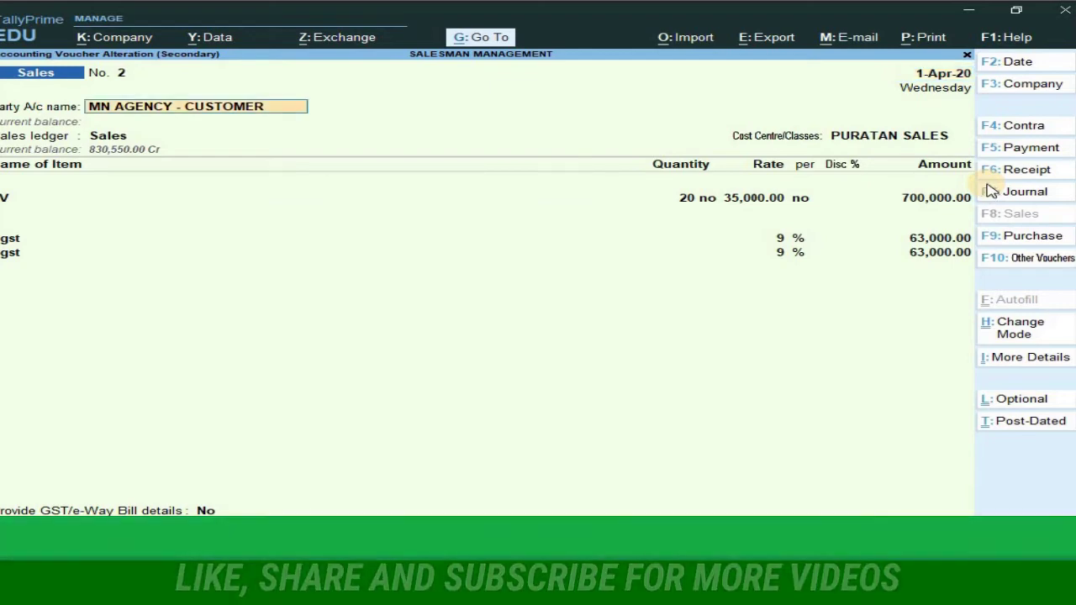
pyautogui.press('Return')
pyautogui.press('Return')
pyautogui.press('Return')
pyautogui.press('Return')
pyautogui.press('Return')
pyautogui.press('Return')
pyautogui.press('Return')
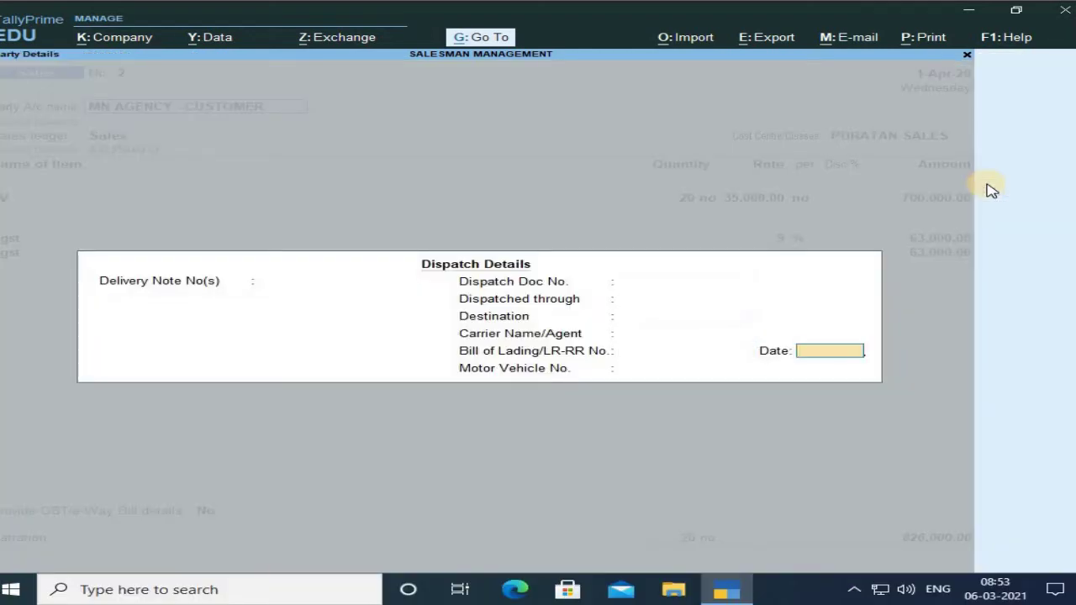
pyautogui.press('Return')
pyautogui.press('Return')
# - Keep sales voucher 2's party details, and retain the Sales ledger and PURATAN SALES cost centre class
pyautogui.press('Return')
pyautogui.press('Return')
pyautogui.press('Return')
pyautogui.press('Return')
pyautogui.press('Return')
pyautogui.press('Return')
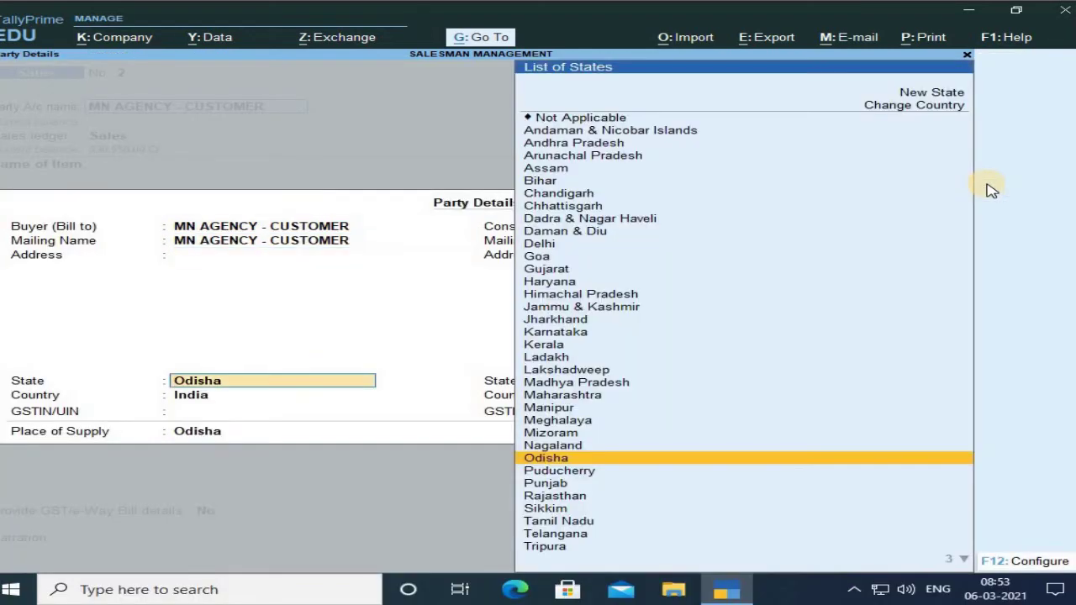
pyautogui.press('Return')
pyautogui.press('Return')
pyautogui.press('Return')
pyautogui.press('Return')
pyautogui.press('Return')
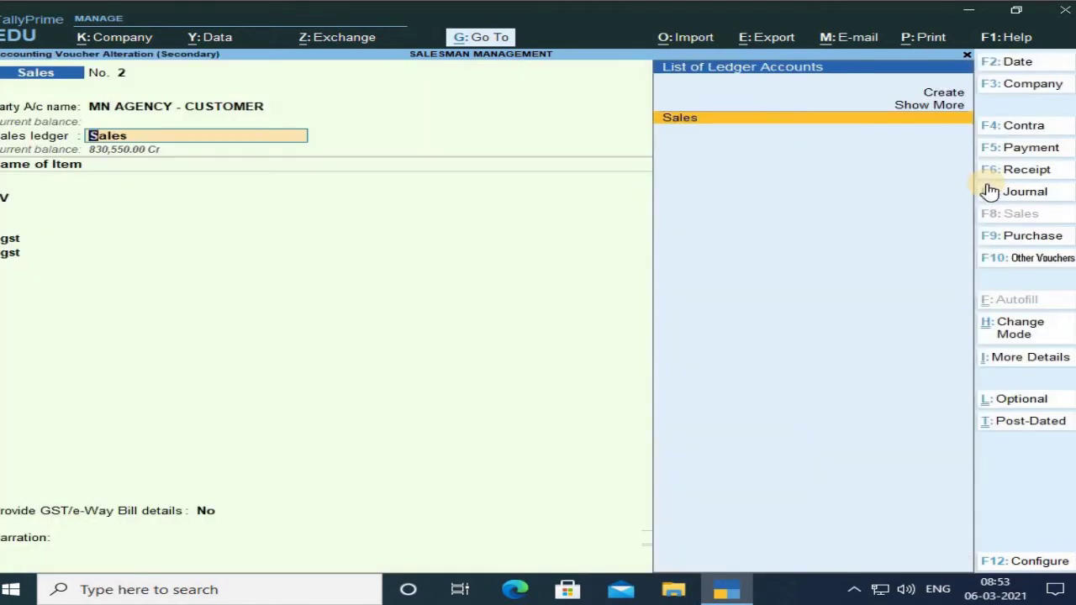
pyautogui.press('Return')
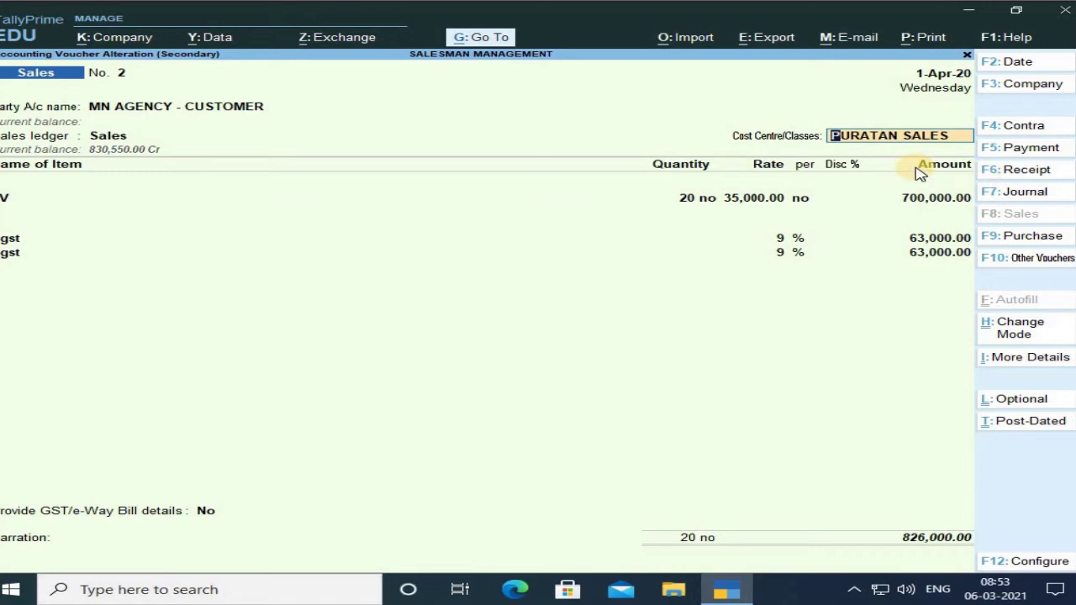
pyautogui.press('Return')
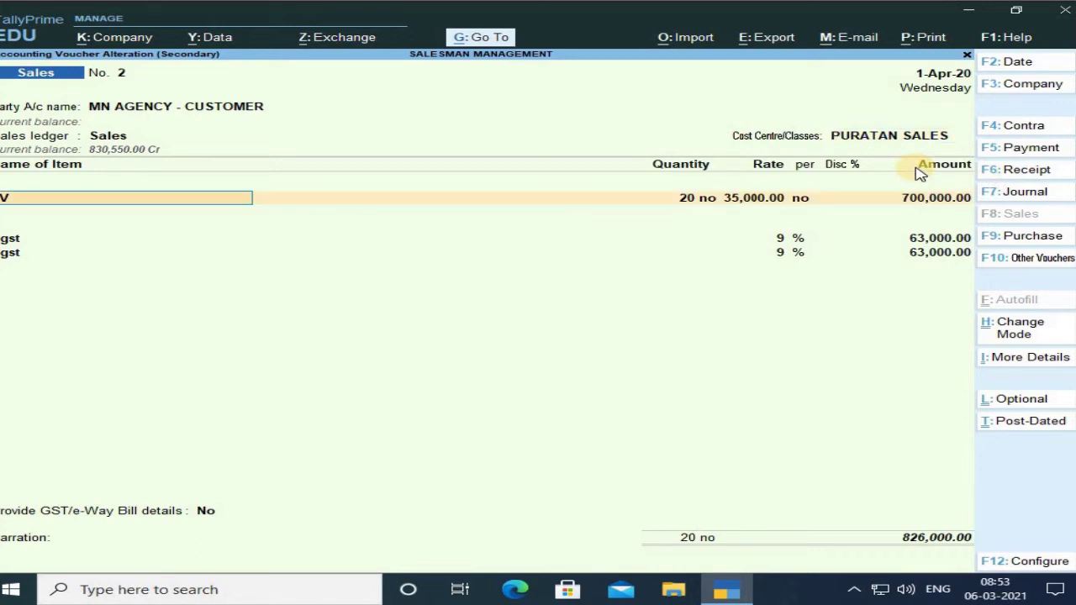
# - Check how the TV item in sales voucher 2 is allocated to location G2, including quantity, rate and amount
pyautogui.press('Return')
pyautogui.press('Return')
pyautogui.press('Return')
pyautogui.press('Return')
pyautogui.press('Return')
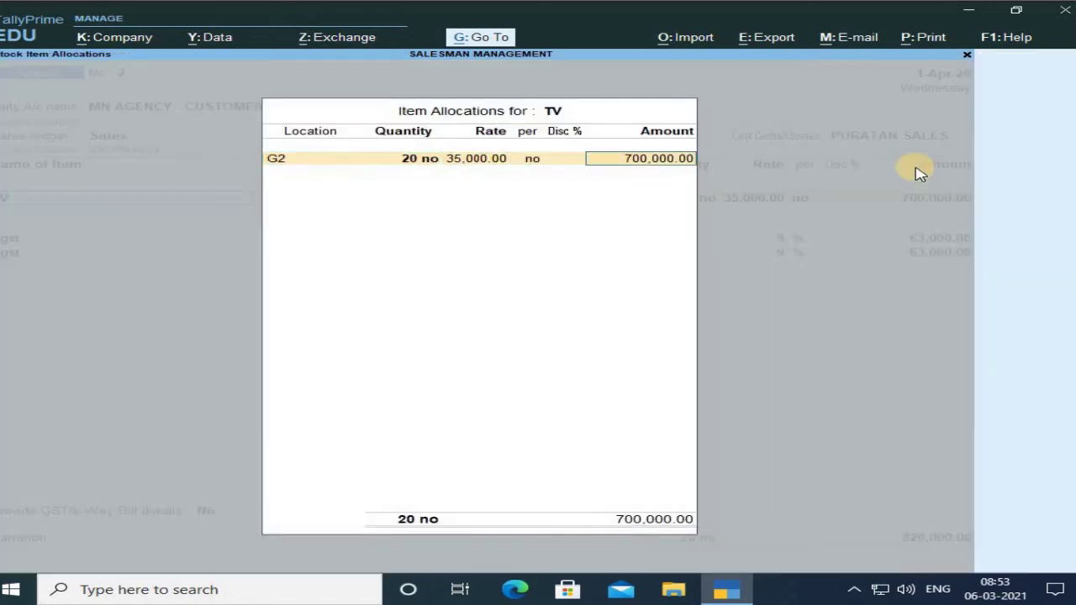
pyautogui.press('Return')
pyautogui.press('Return')
# - Go through sales voucher 2's two GST lines and leave its GST/e-Way Bill details set to No
pyautogui.press('Return')
pyautogui.press('Return')
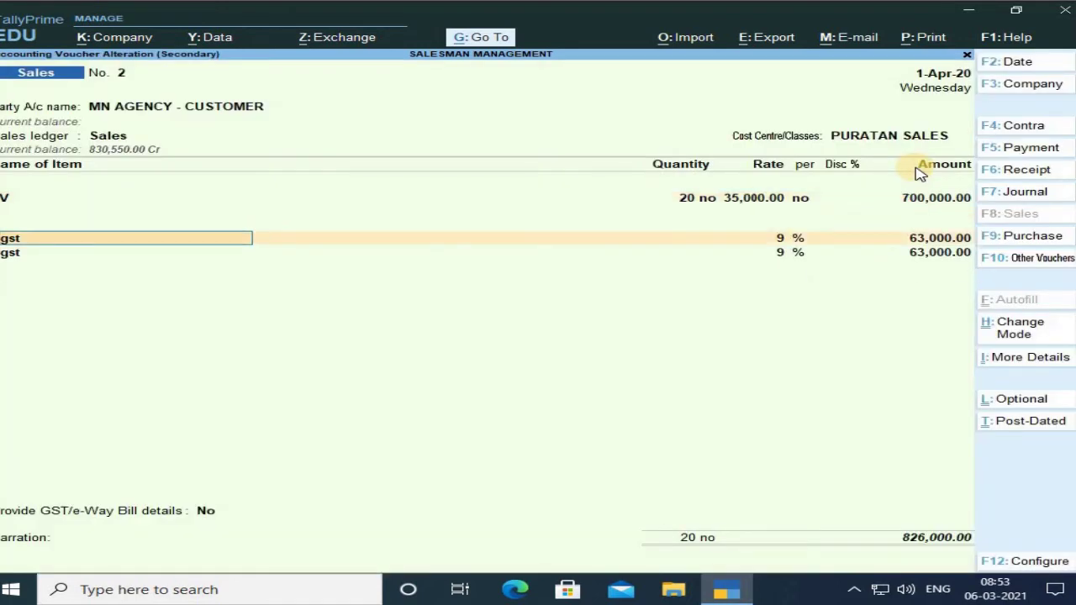
pyautogui.press('Return')
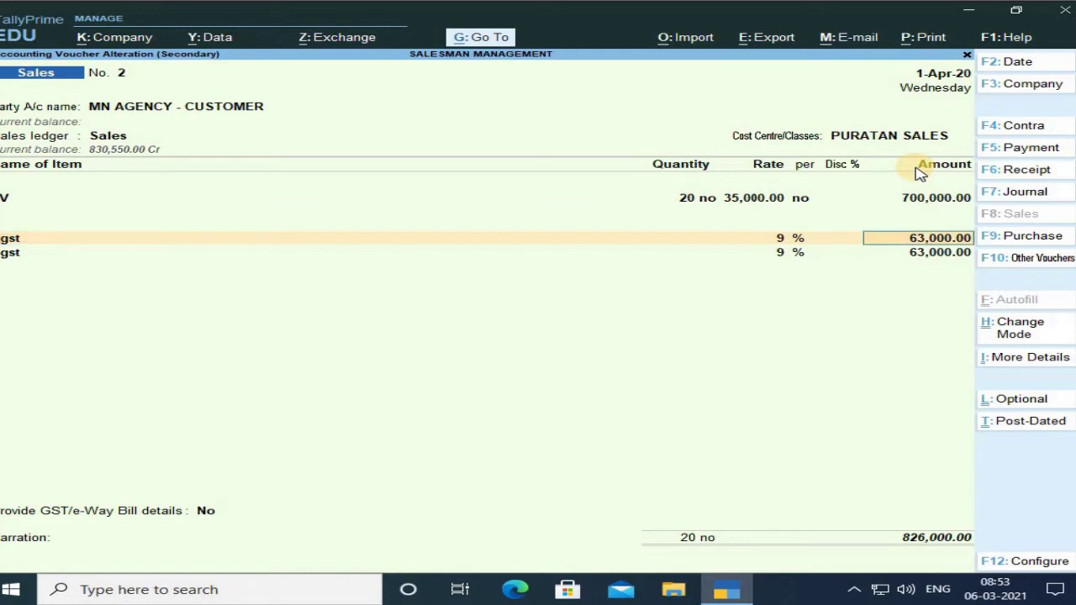
pyautogui.press('Return')
pyautogui.press('Return')
pyautogui.press('Return')
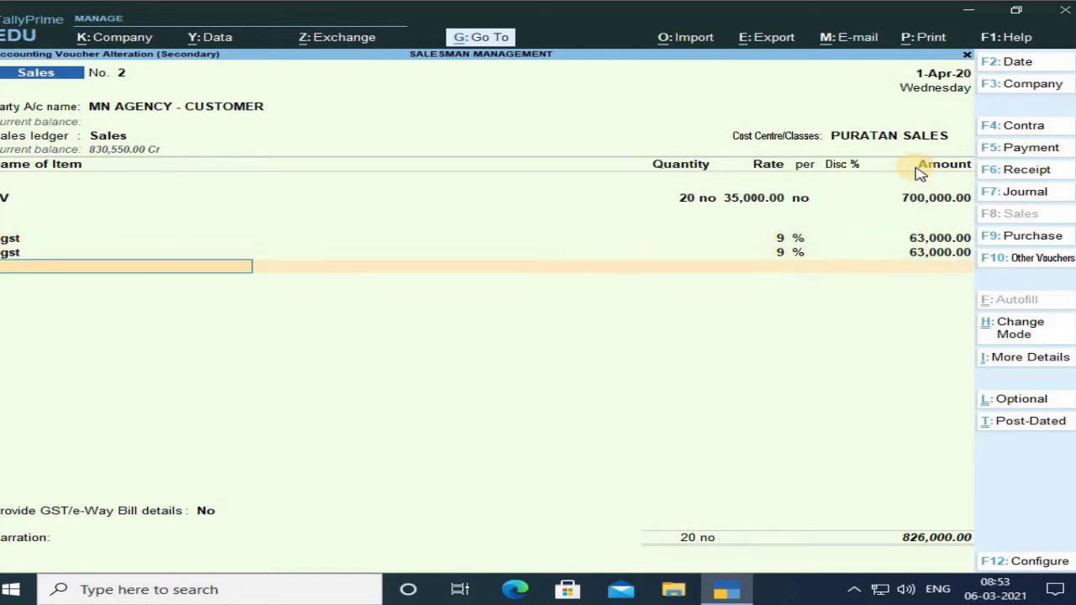
pyautogui.press('Return')
pyautogui.press('Return')
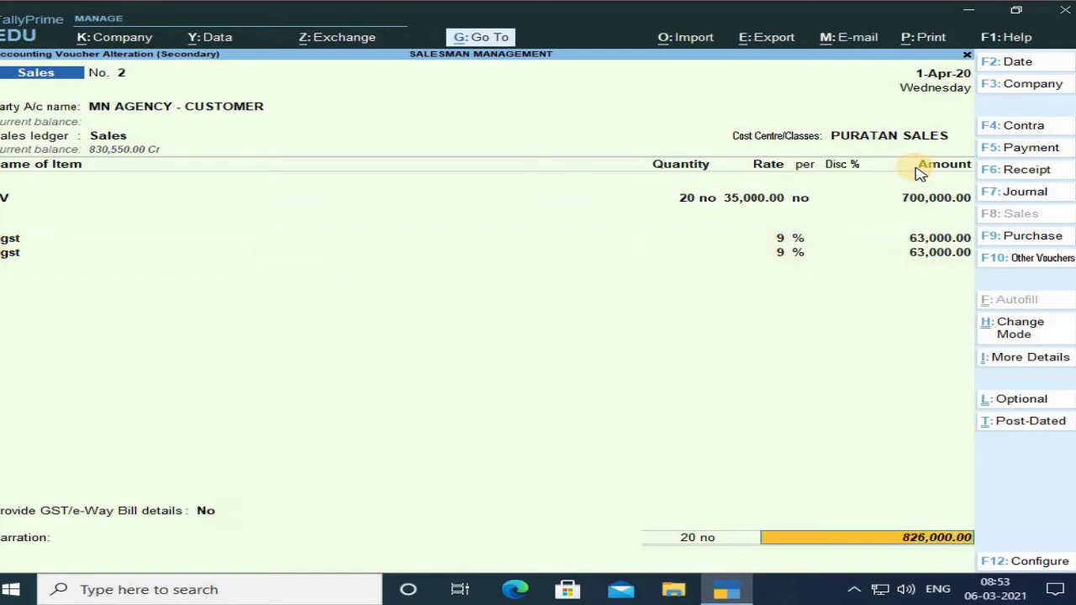
# - Review the New Ref bill-wise details of sales voucher 2, accept the voucher, and return to the Day Book
pyautogui.press('Return')
pyautogui.press('Return')
pyautogui.press('Return')
pyautogui.press('Return')
pyautogui.press('Return')
pyautogui.press('Return')
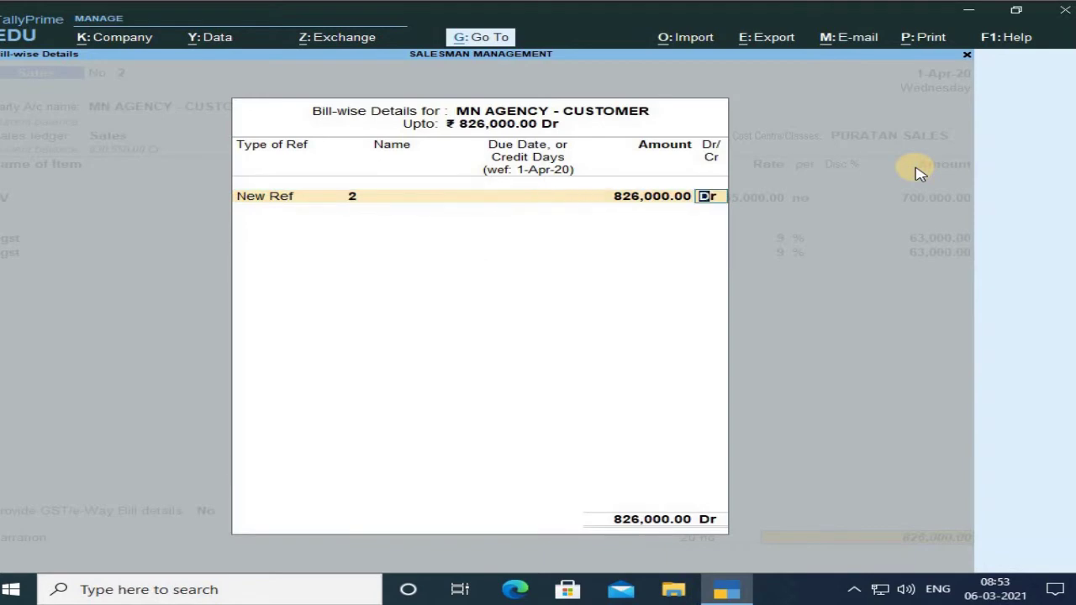
pyautogui.press('Return')
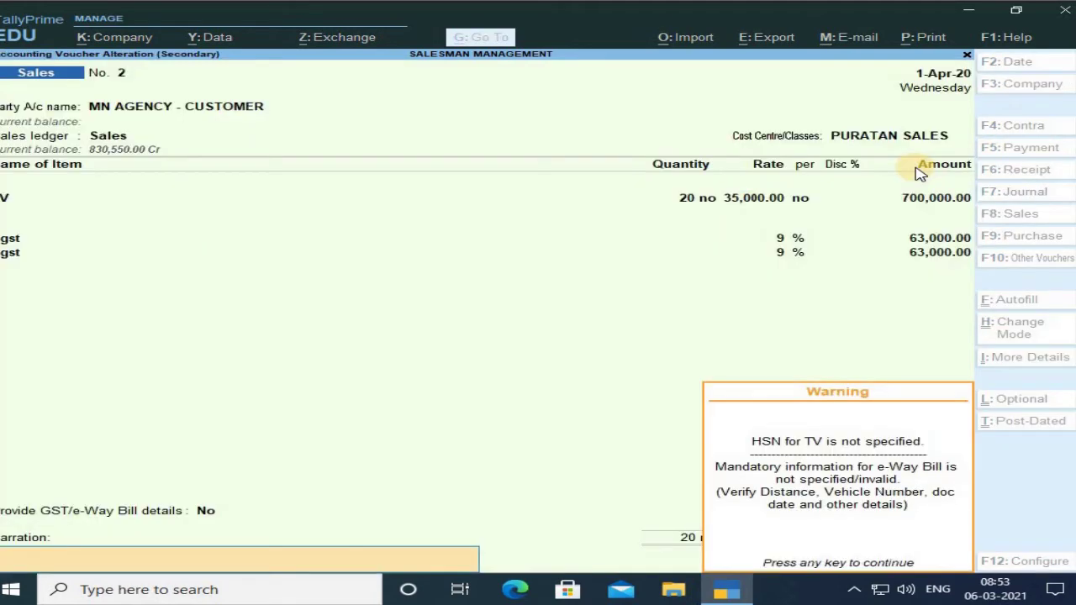
pyautogui.click(917, 168)
pyautogui.press('Return')
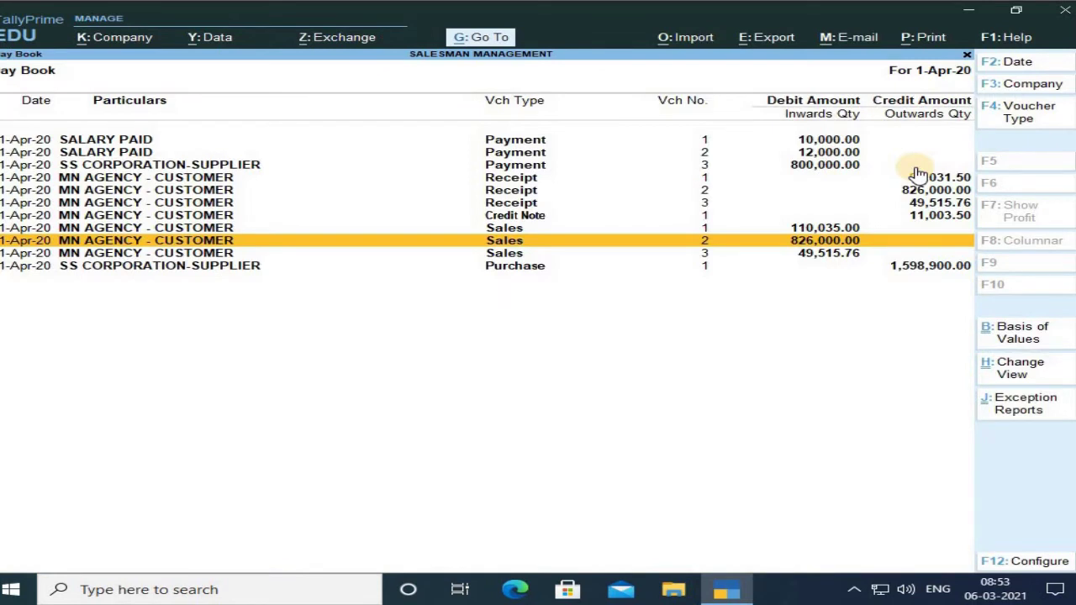
# - Open sales voucher 3 of MN AGENCY - CUSTOMER from the Day Book and leave its dispatch details blank
pyautogui.press('Down')
pyautogui.press('Return')
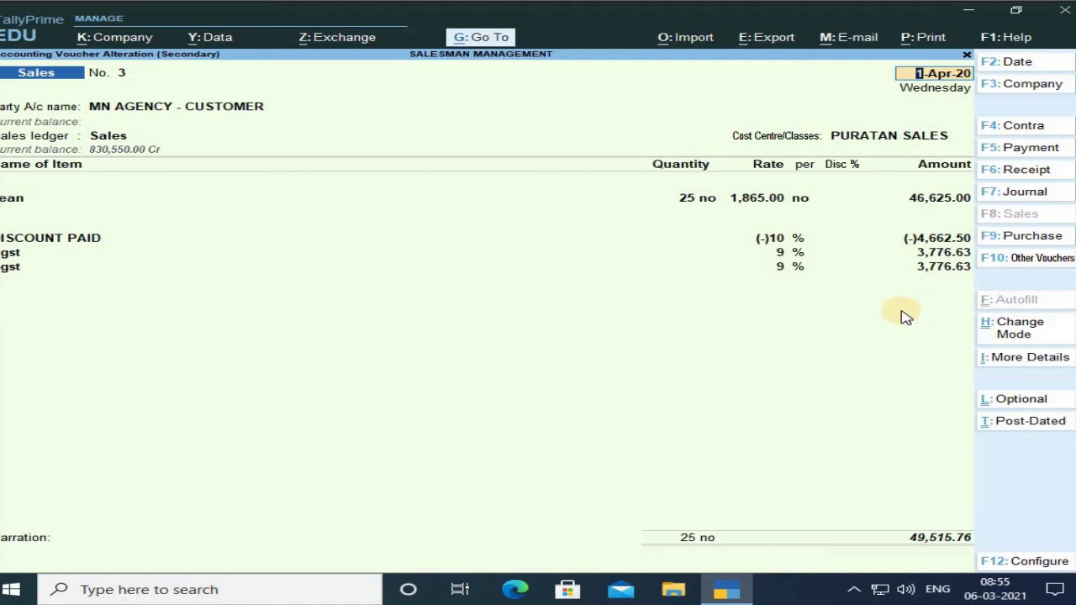
pyautogui.press('Return')
pyautogui.press('Return')
pyautogui.press('Return')
pyautogui.press('Return')
pyautogui.press('Return')
pyautogui.press('Return')
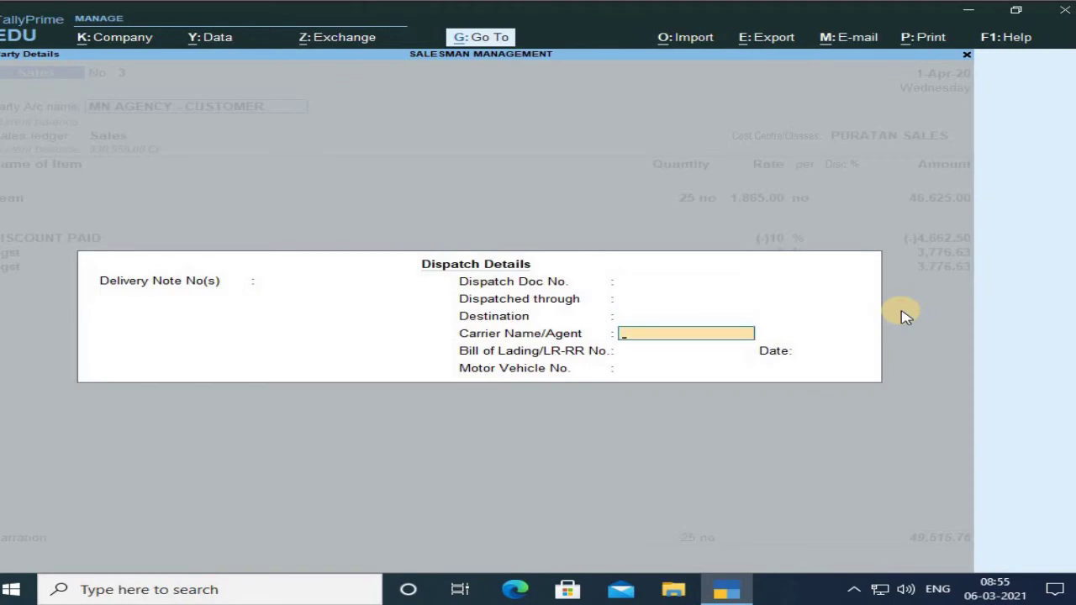
pyautogui.press('Return')
pyautogui.press('Return')
pyautogui.press('Return')
# - Keep sales voucher 3's party details with Odisha as place of supply, and retain the Sales ledger and PURATAN SALES class
pyautogui.press('Return')
pyautogui.press('Return')
pyautogui.press('Return')
pyautogui.press('Return')
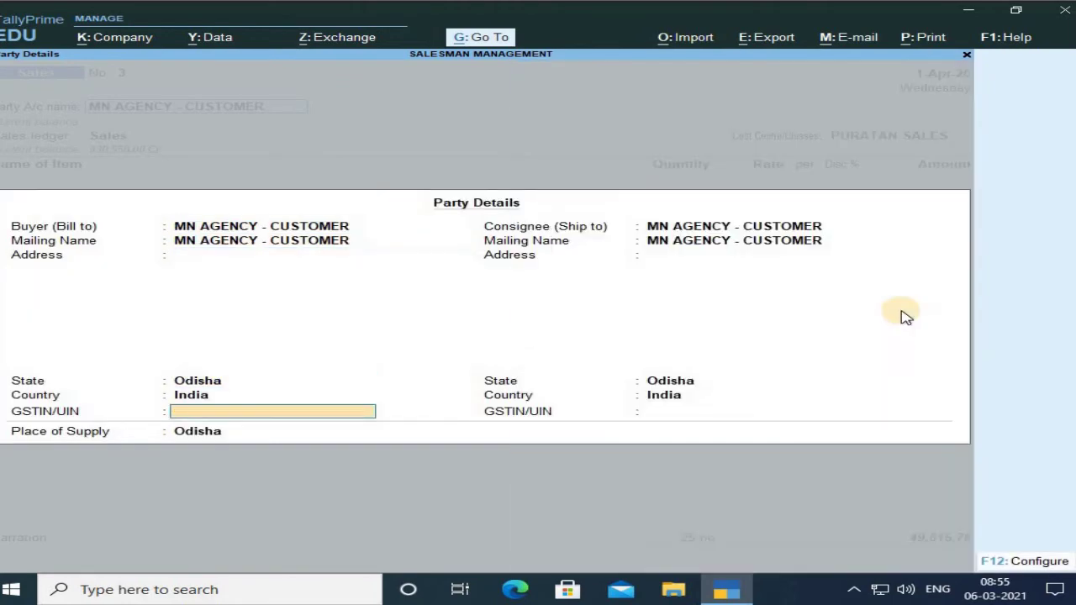
pyautogui.press('Return')
pyautogui.press('Return')
pyautogui.press('Return')
pyautogui.press('Return')
pyautogui.press('Return')
pyautogui.press('Return')
pyautogui.press('Return')
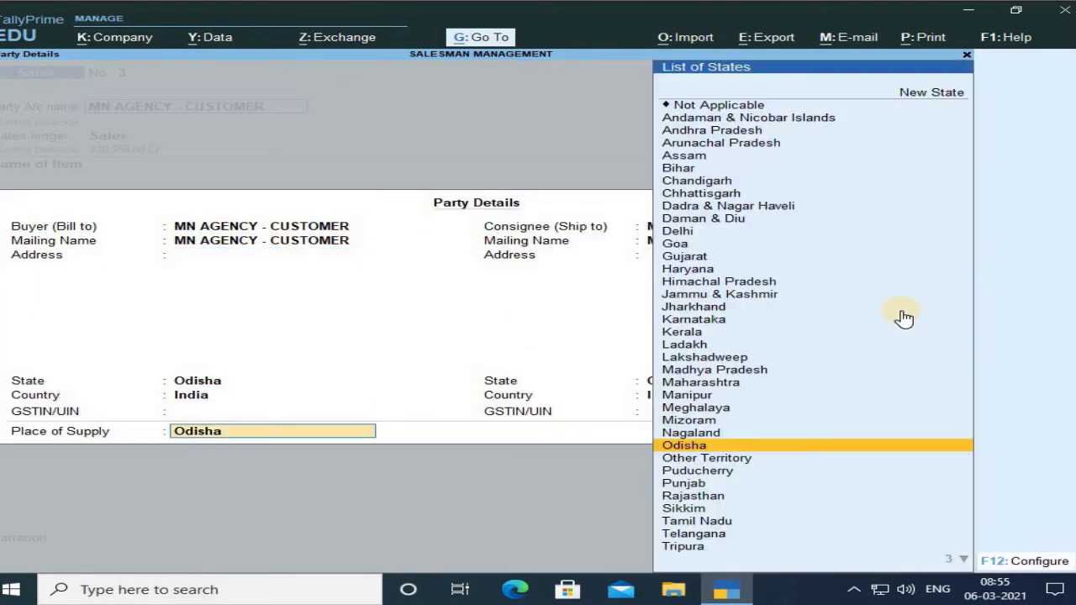
pyautogui.press('Return')
pyautogui.press('Return')
pyautogui.press('Return')
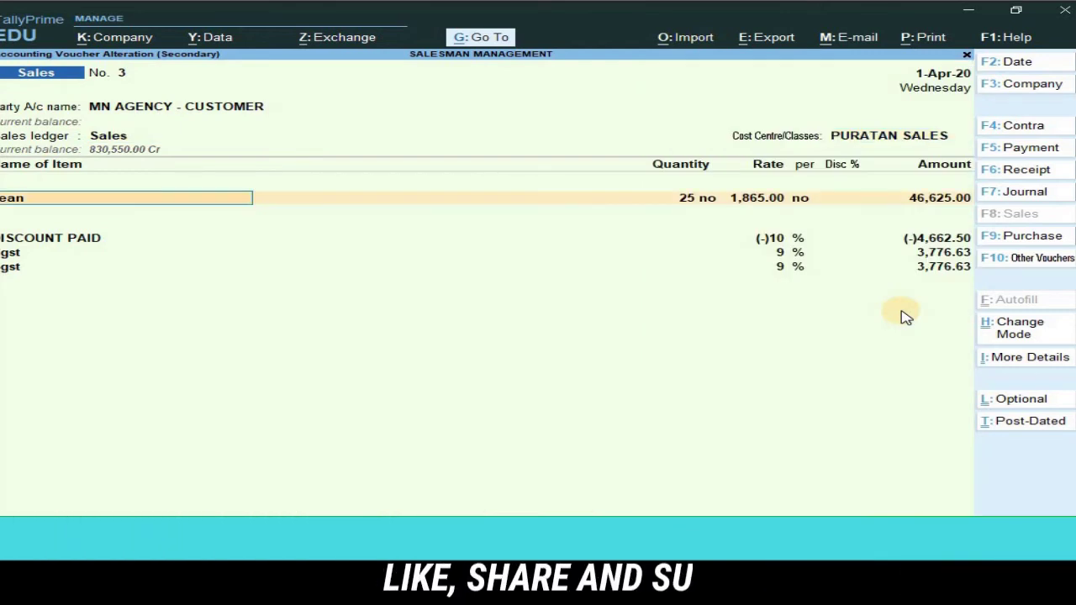
# - Check how the Jean item in sales voucher 3 is allocated to location G1, leaving its item discount blank
pyautogui.press('Return')
pyautogui.press('Return')
pyautogui.press('Return')
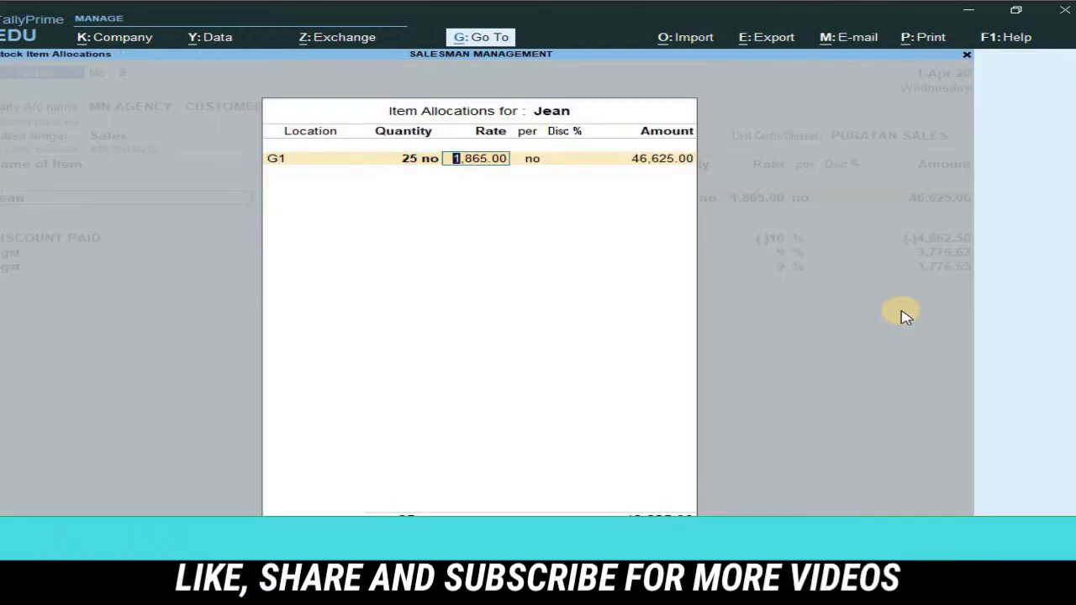
pyautogui.press('Return')
pyautogui.press('Return')
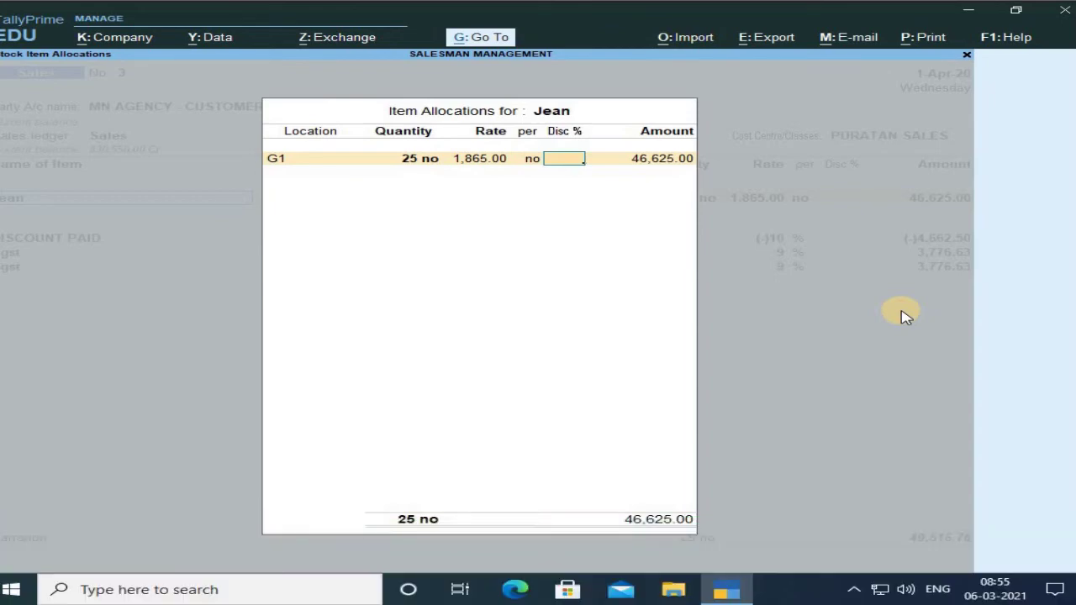
pyautogui.press('Return')
pyautogui.press('Return')
pyautogui.press('Return')
pyautogui.press('Return')
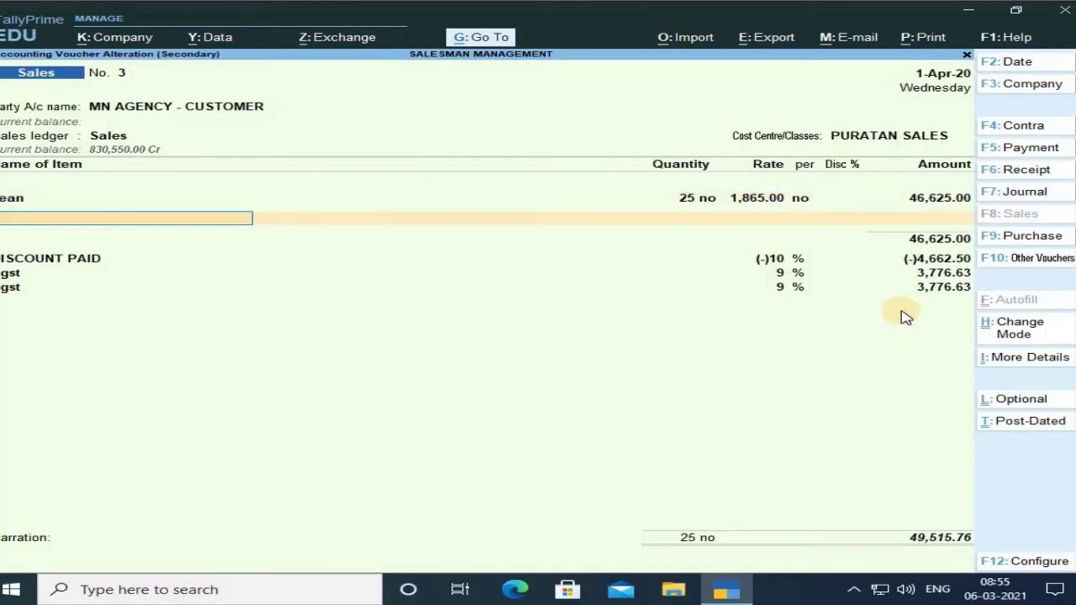
# - Keep the DISCOUNT PAID ledger at (-)10% and the Cgst and Sgst ledgers at 9% each in sales voucher 3
pyautogui.press('Return')
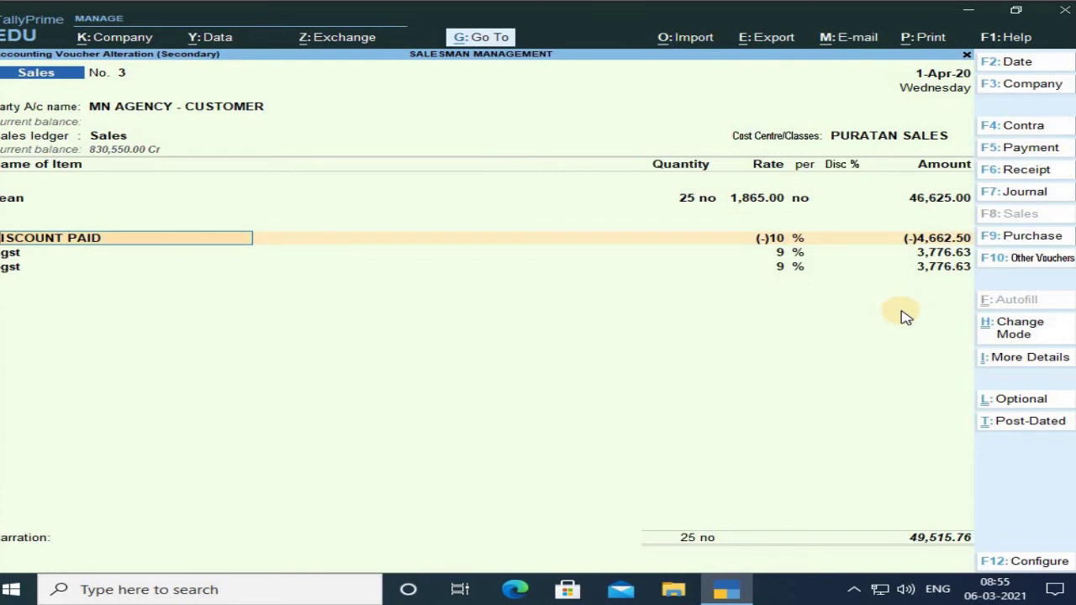
pyautogui.press('Return')
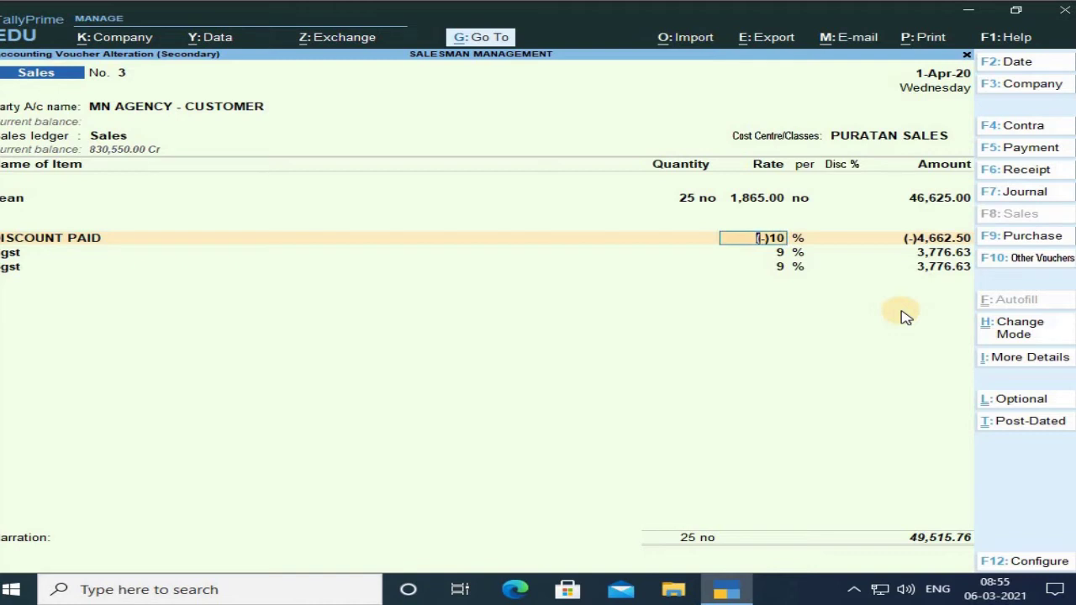
pyautogui.press('Return')
pyautogui.press('Return')
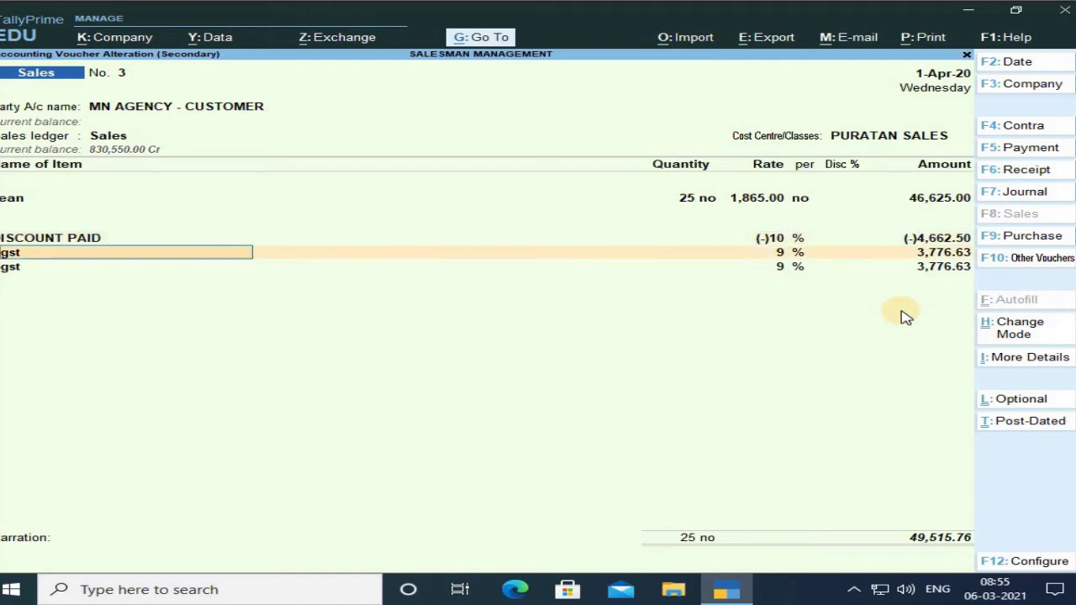
pyautogui.press('Return')
pyautogui.press('Return')
pyautogui.press('Return')
pyautogui.press('Return')
pyautogui.press('Return')
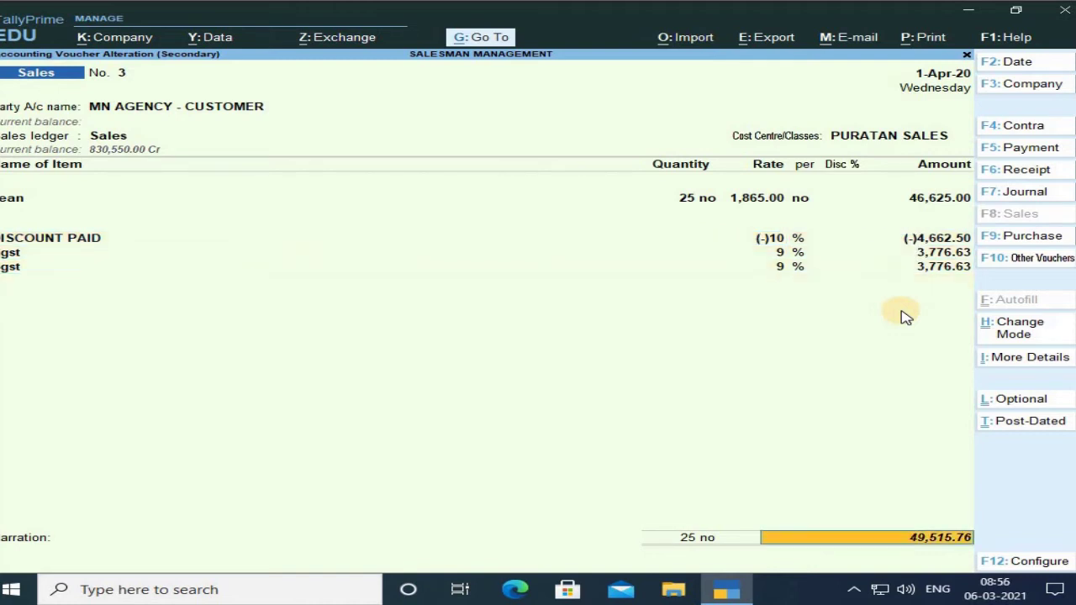
# - Review the New Ref bill-wise details of sales voucher 3, leave the narration blank, and accept the voucher
pyautogui.press('Return')
pyautogui.press('Return')
pyautogui.press('Return')
pyautogui.press('Return')
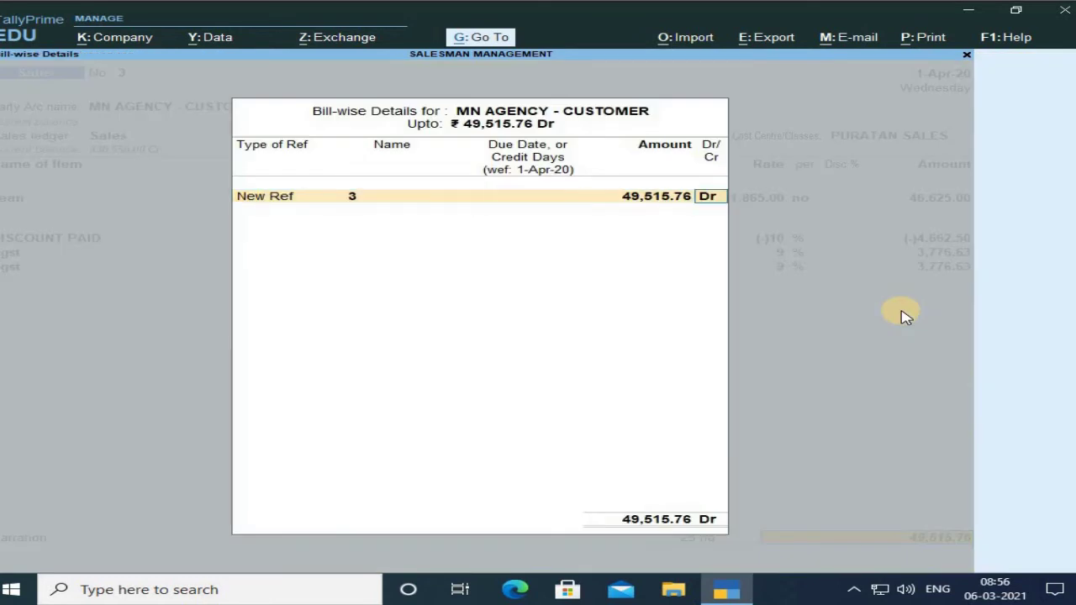
pyautogui.press('Return')
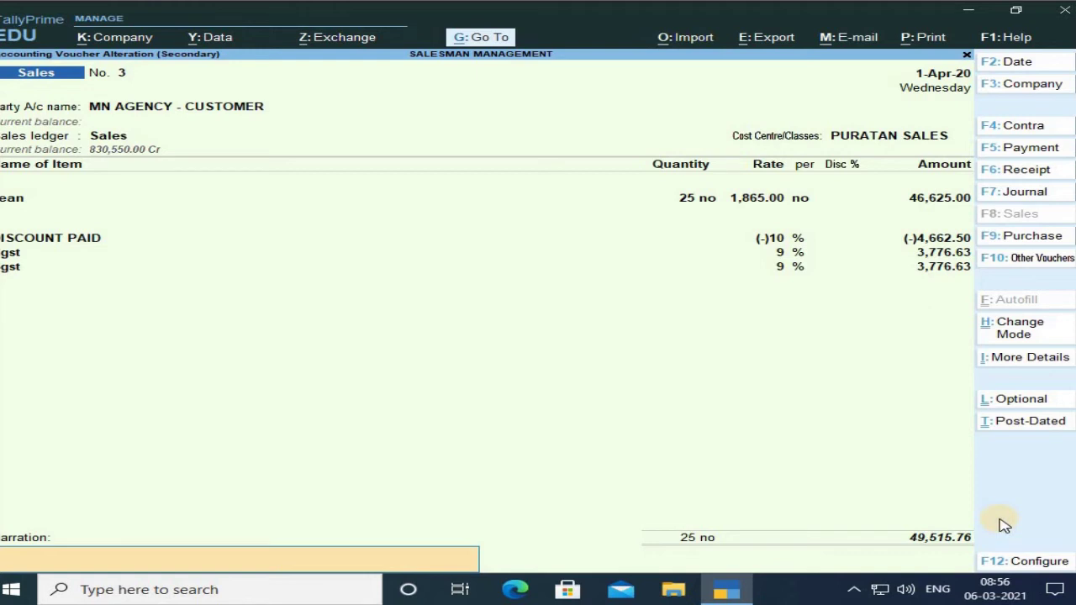
pyautogui.press('Return')
pyautogui.press('Return')
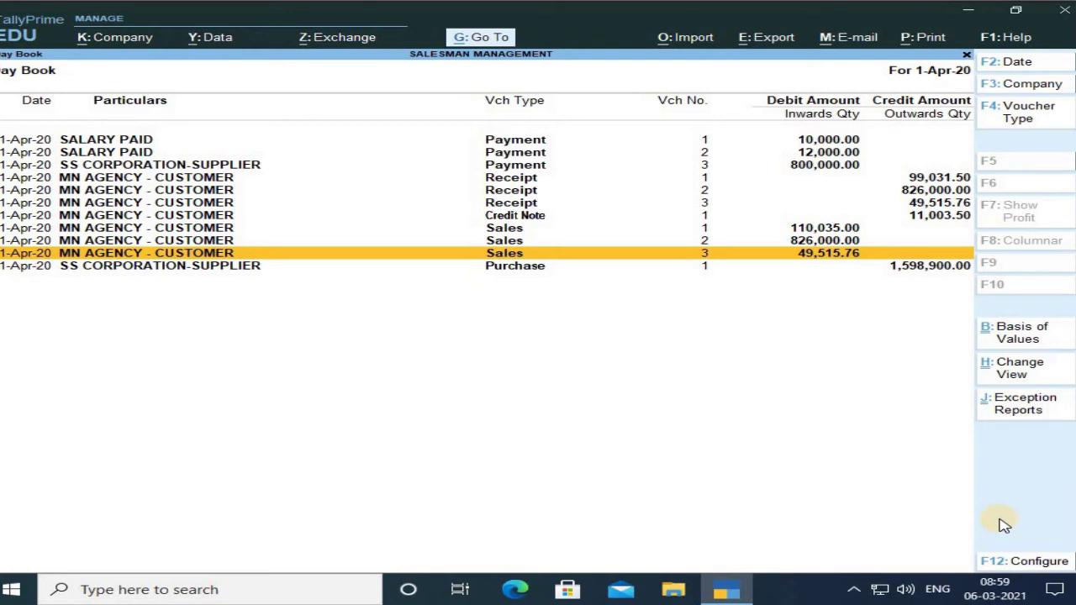
# - View credit note 1 of MN AGENCY - CUSTOMER from the Day Book, and quit it without changes
pyautogui.press('Up')
pyautogui.press('Up')
pyautogui.press('Up')
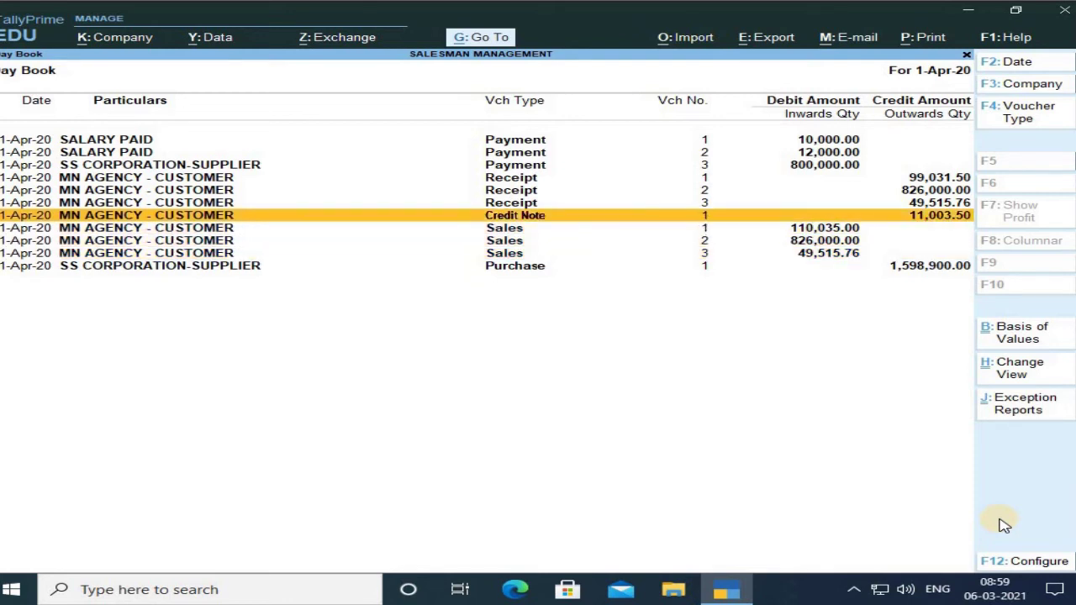
pyautogui.press('Return')
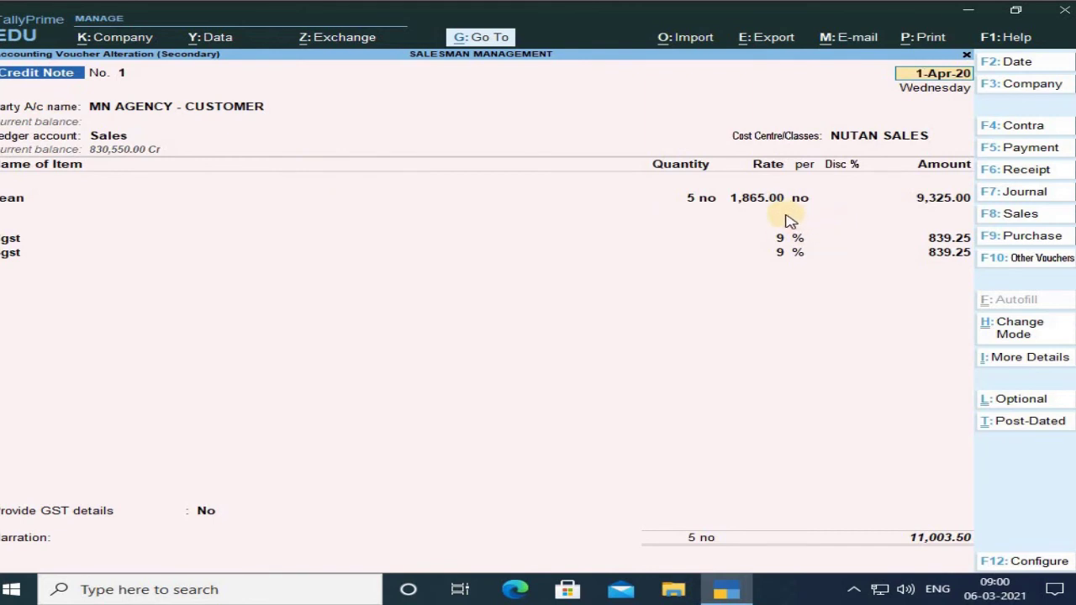
pyautogui.press('Escape')
pyautogui.press('Escape')
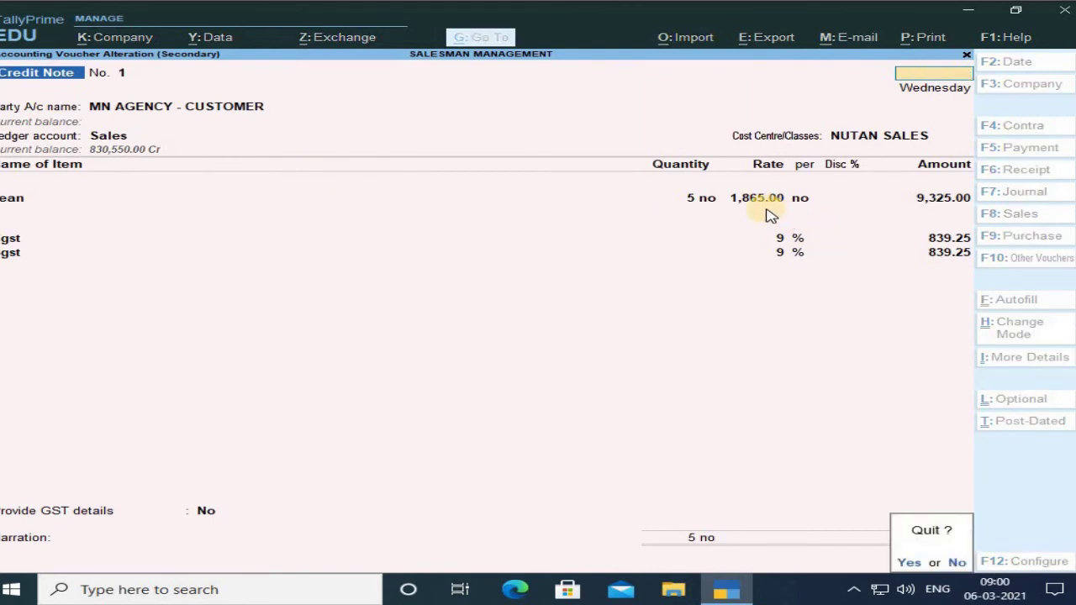
pyautogui.press('y')
# - View sales voucher 1 of MN AGENCY - CUSTOMER with its NUTAN SALES class, and return to the Day Book
pyautogui.press('Down')
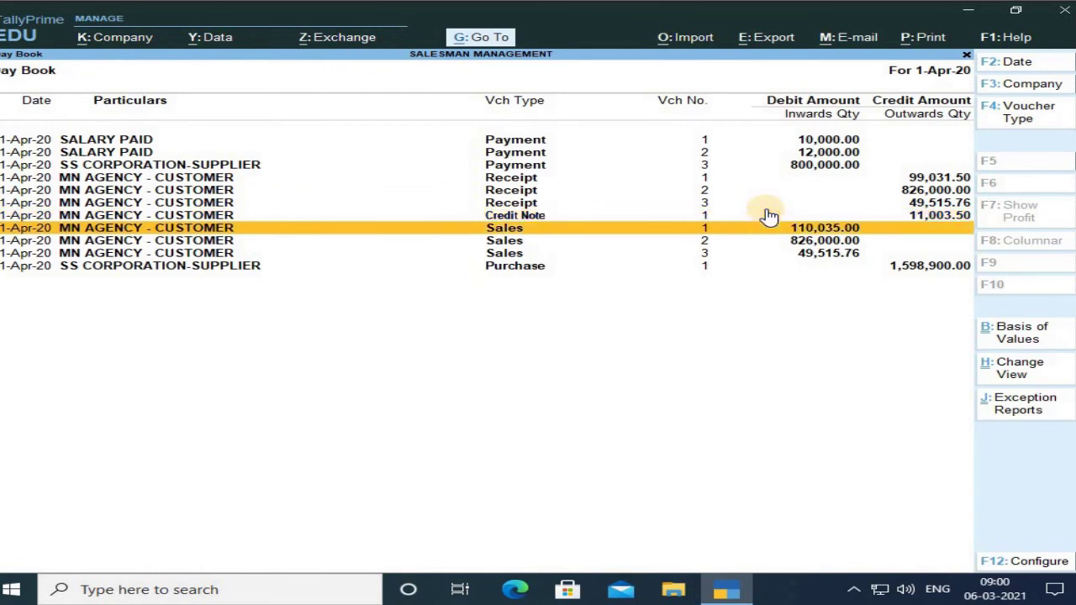
pyautogui.press('Return')
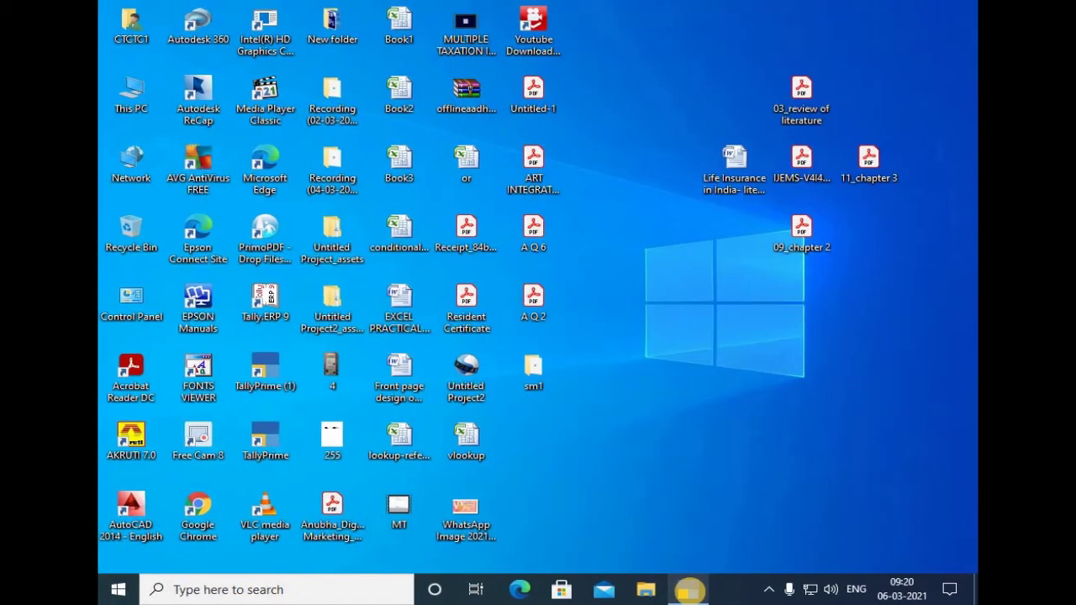
pyautogui.click(727, 590)
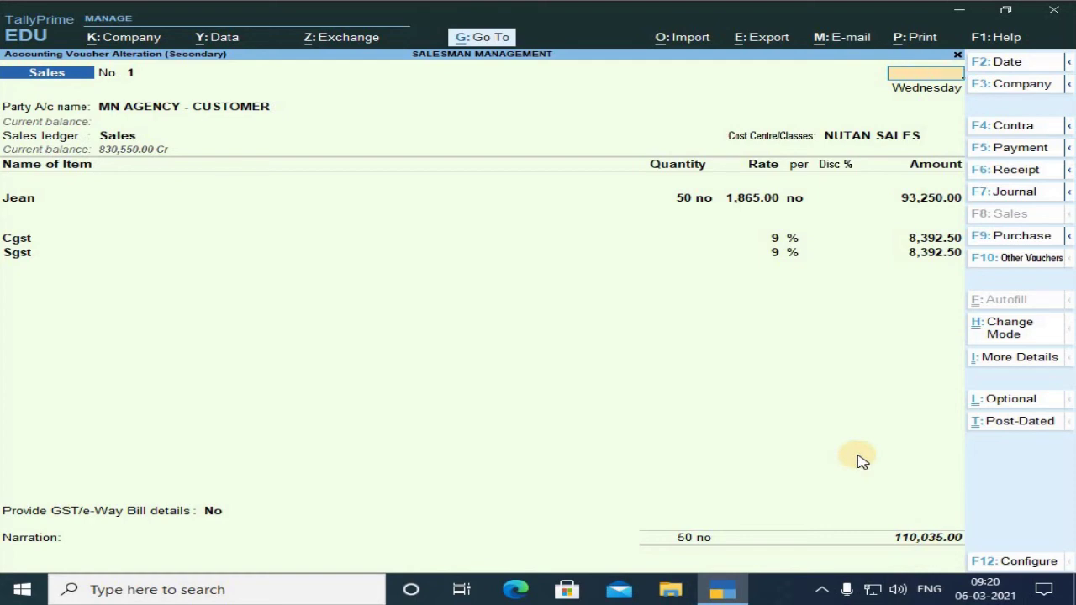
pyautogui.press('Escape')
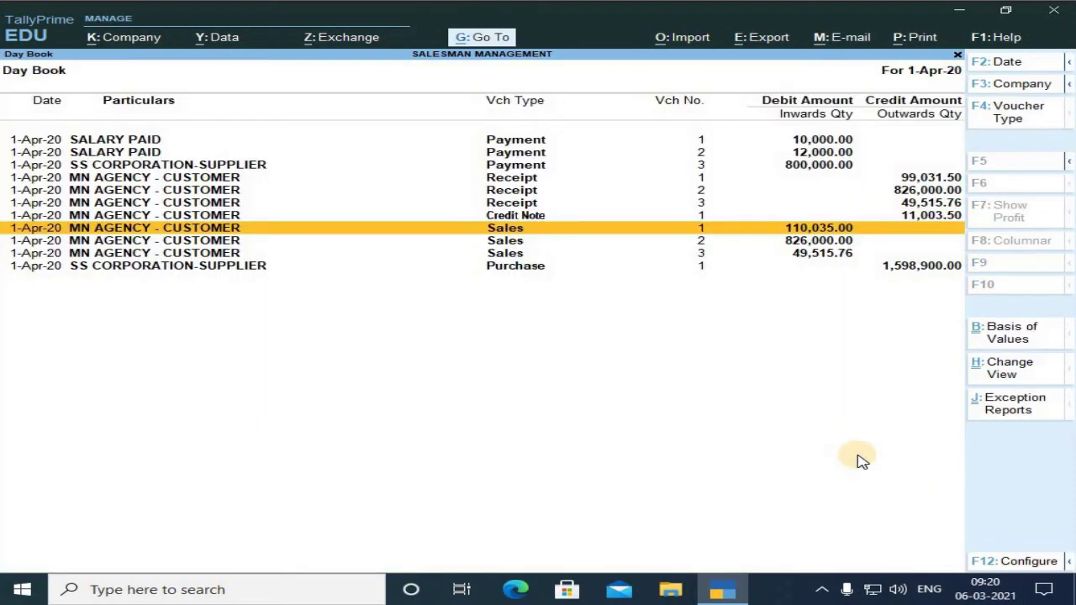
# - Reopen credit note 1 to examine the returned Jean quantity and amount, and go back to the Day Book
pyautogui.press('Up')
pyautogui.press('Return')
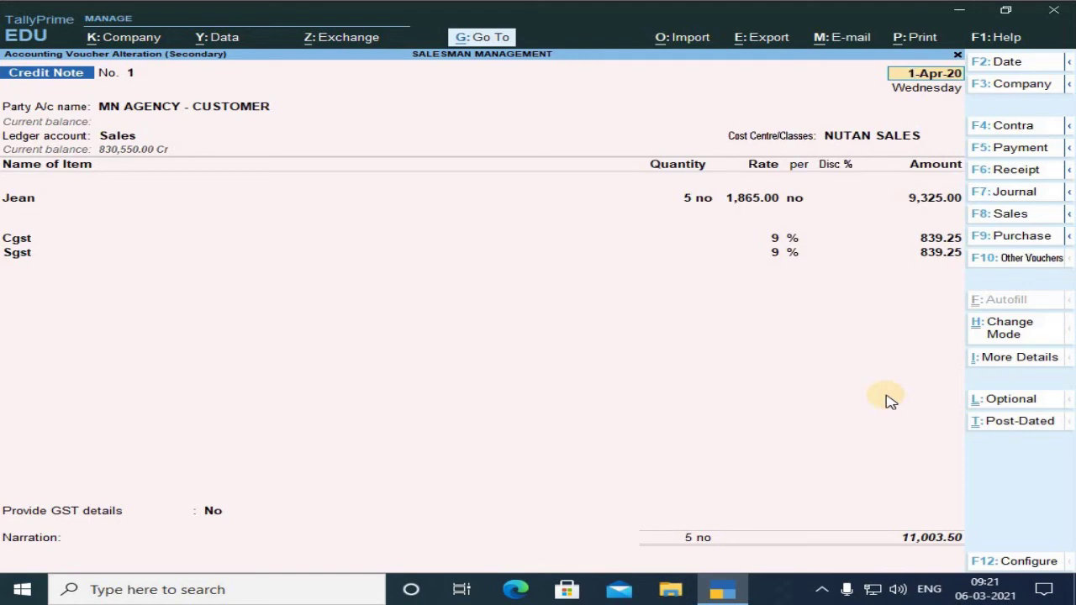
pyautogui.press('BackSpace')
pyautogui.press('Escape')
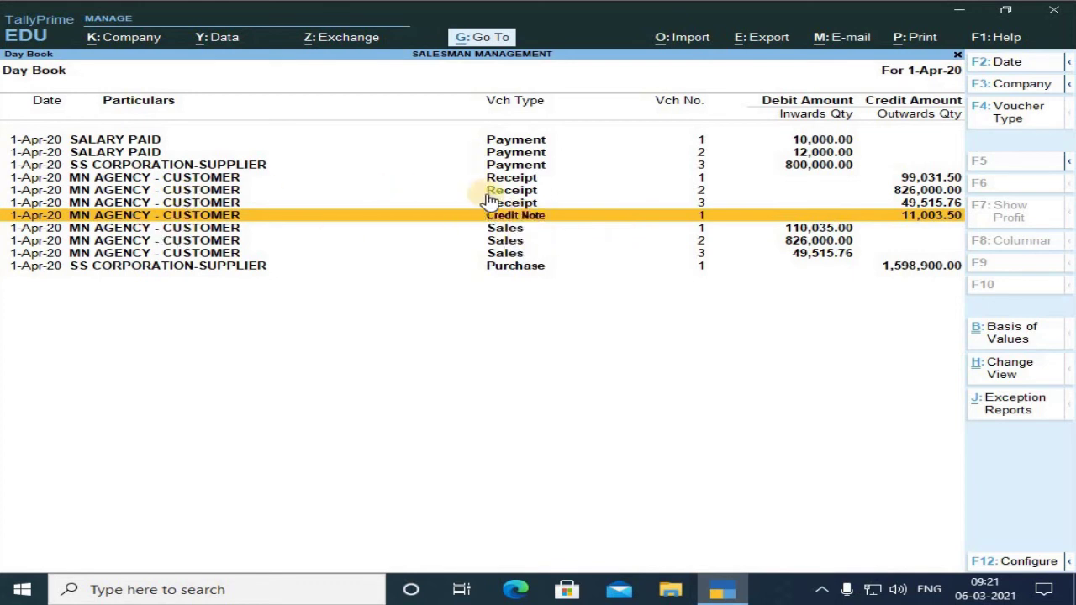
# - Open receipt voucher 1 of MN AGENCY - CUSTOMER from the Day Book and bring up the calculator
pyautogui.click(530, 179)
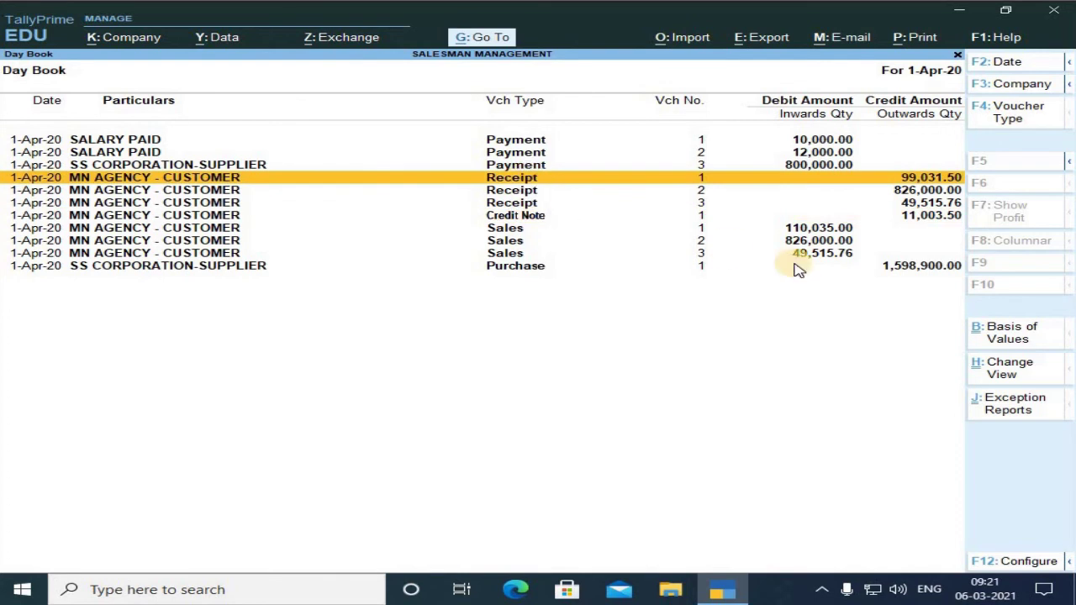
pyautogui.press('Return')
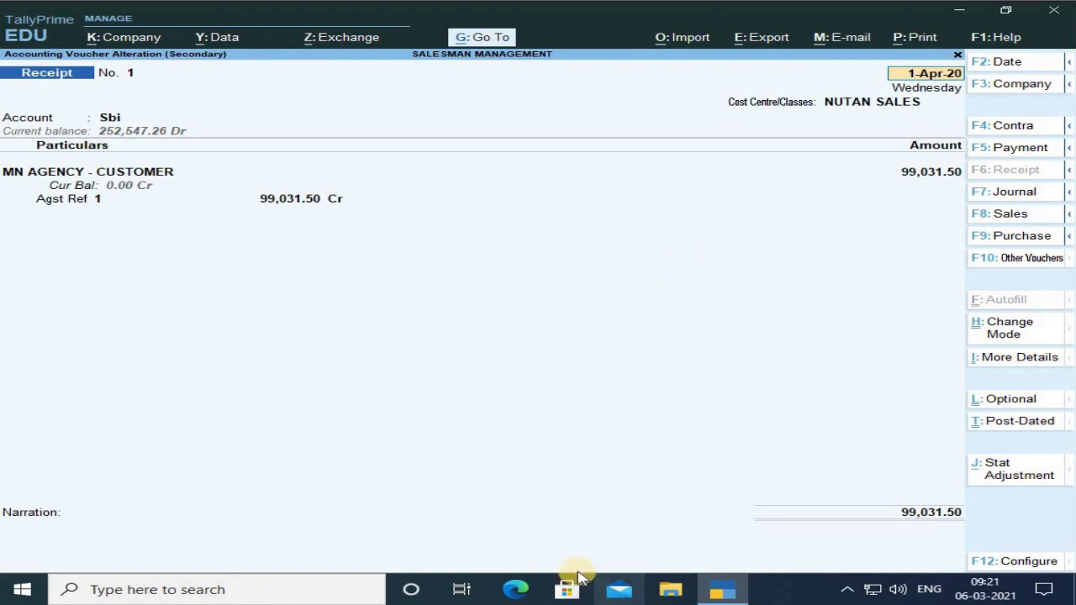
pyautogui.press('ctrl')
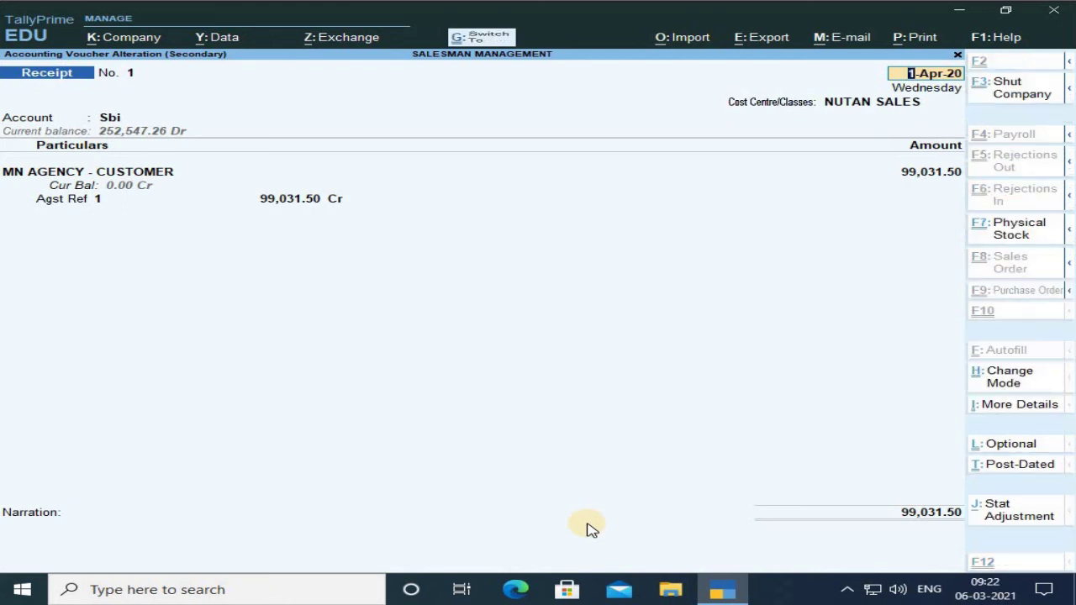
pyautogui.hotkey('ctrl', 'n')
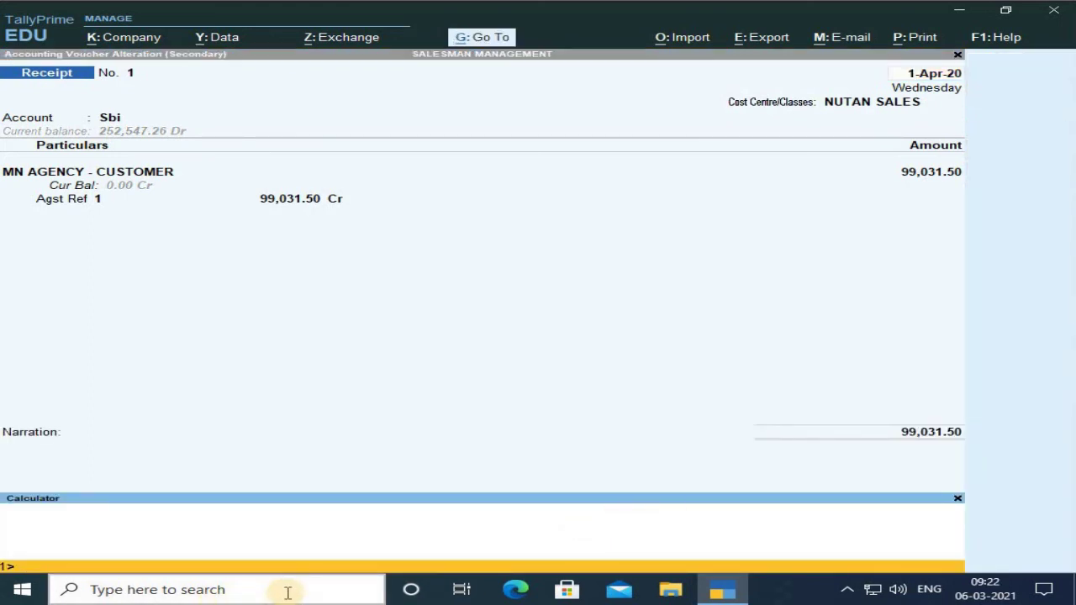
# - Start a calculation with 11000-, discard it, and quit receipt voucher 1 to return to the Day Book
pyautogui.write('11000-')
pyautogui.click(722, 590)
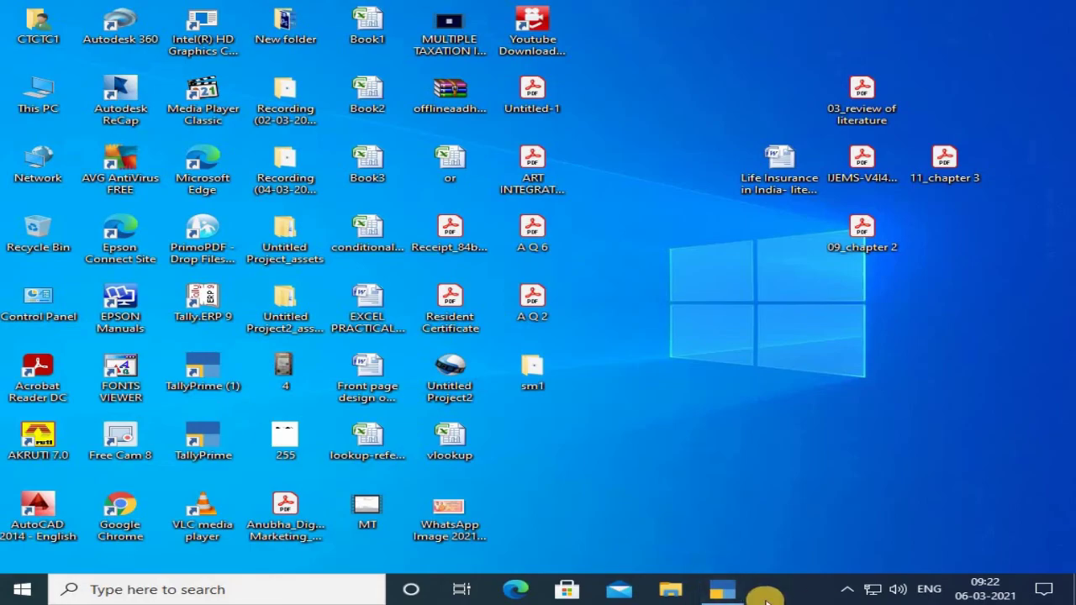
pyautogui.click(722, 589)
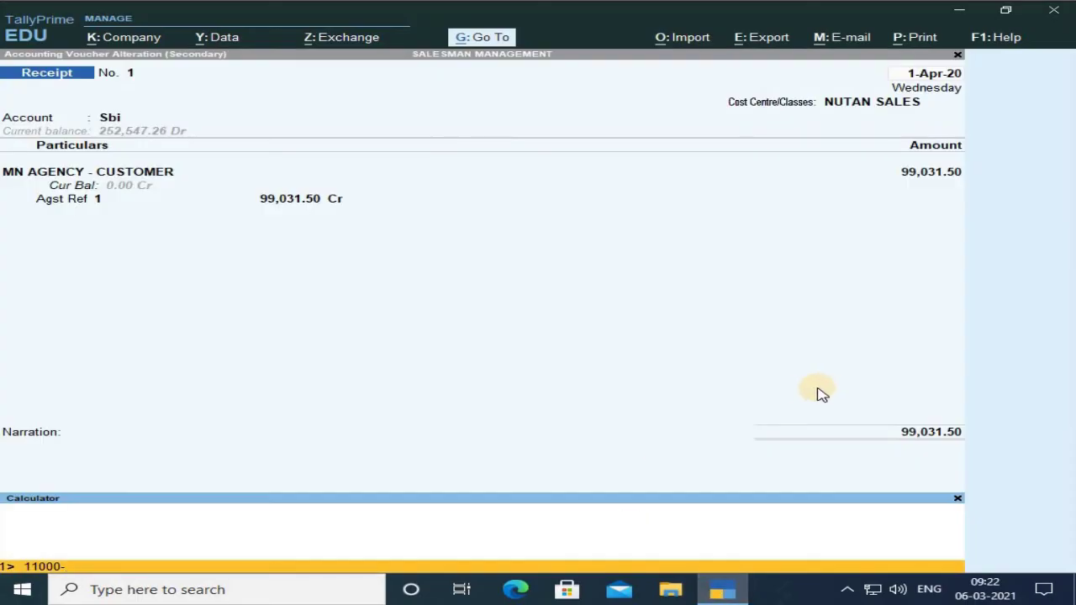
pyautogui.press('Escape')
pyautogui.press('Escape')
pyautogui.press('Escape')
pyautogui.press('Escape')
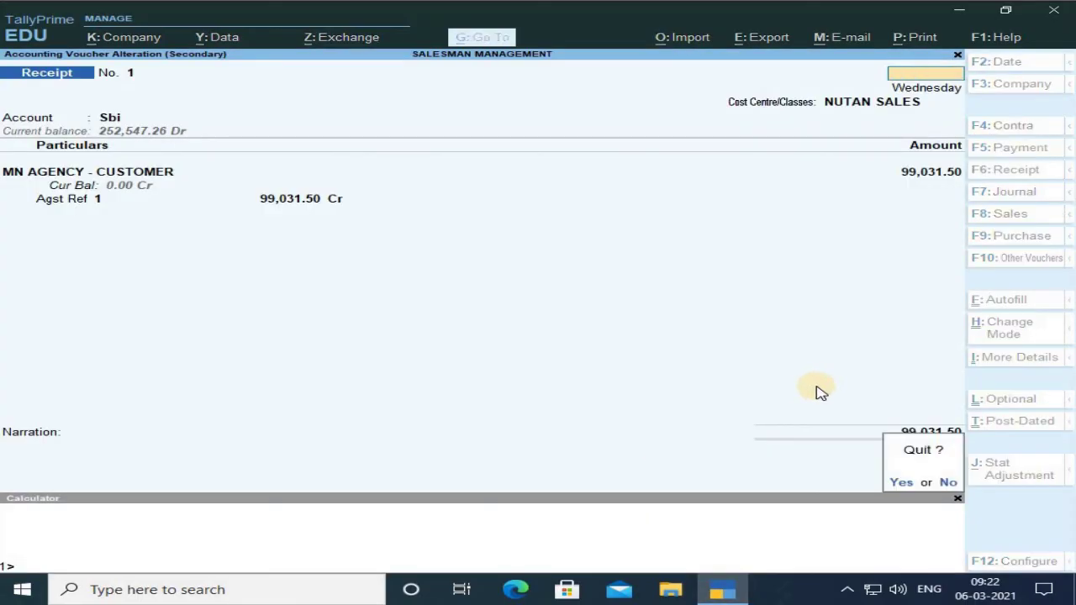
pyautogui.press('y')
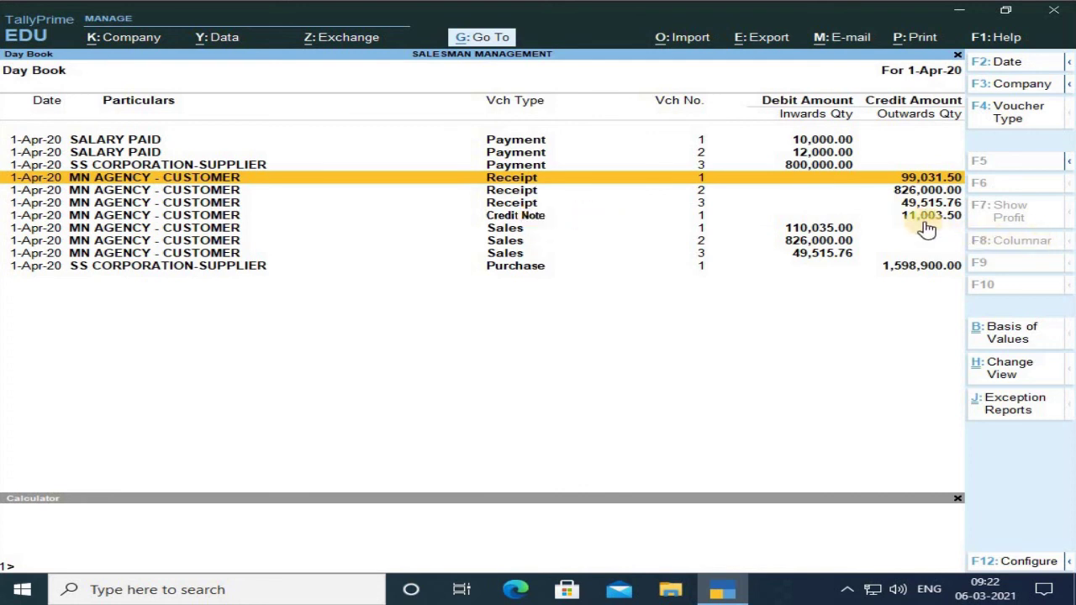
pyautogui.click(716, 590)
pyautogui.click(716, 590)
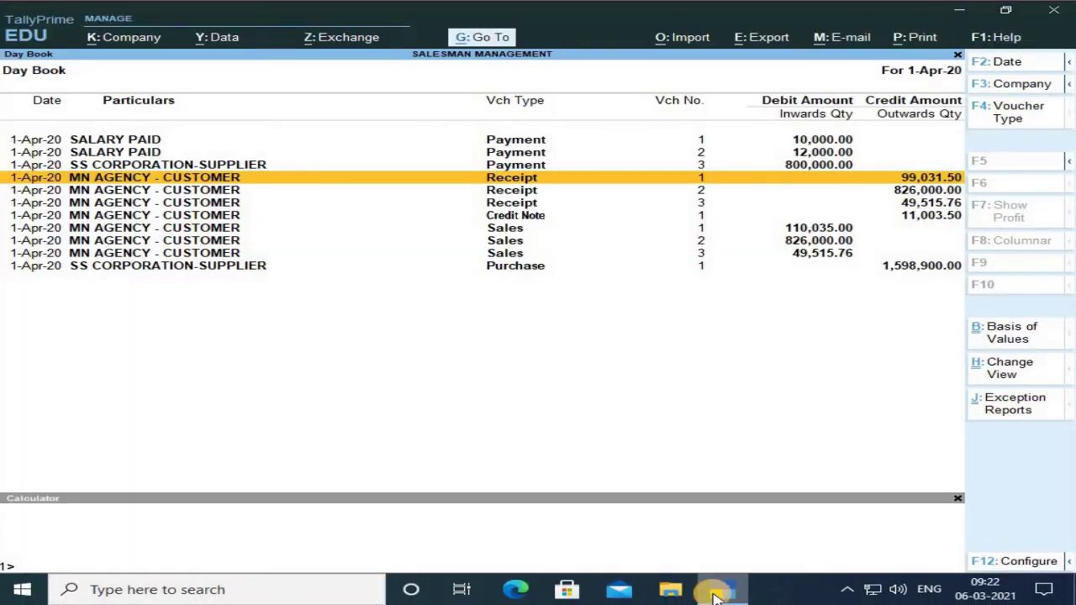
pyautogui.click(713, 593)
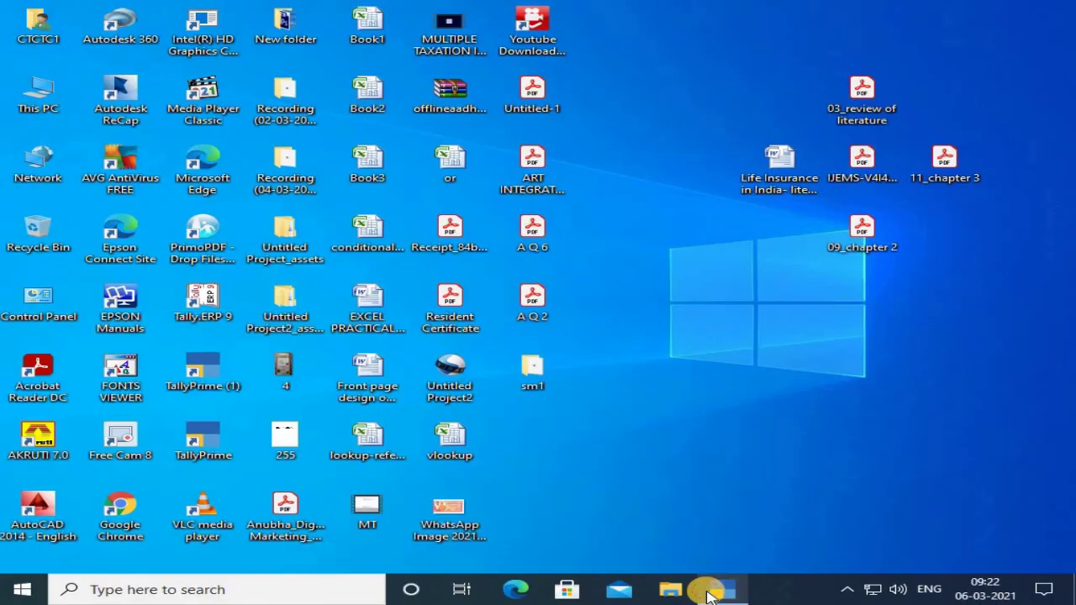
pyautogui.click(709, 593)
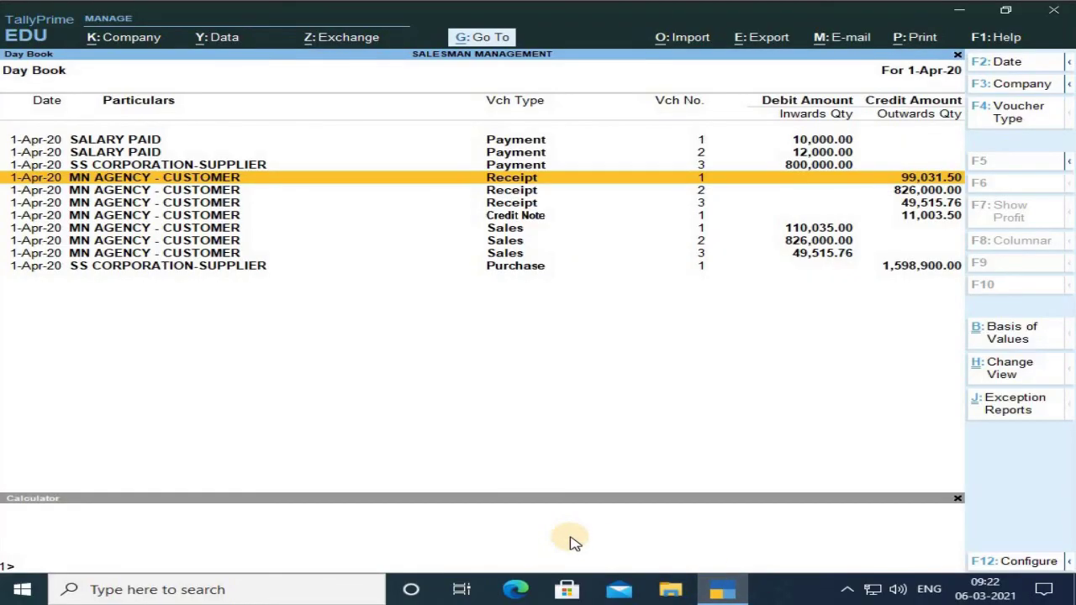
pyautogui.click(569, 542)
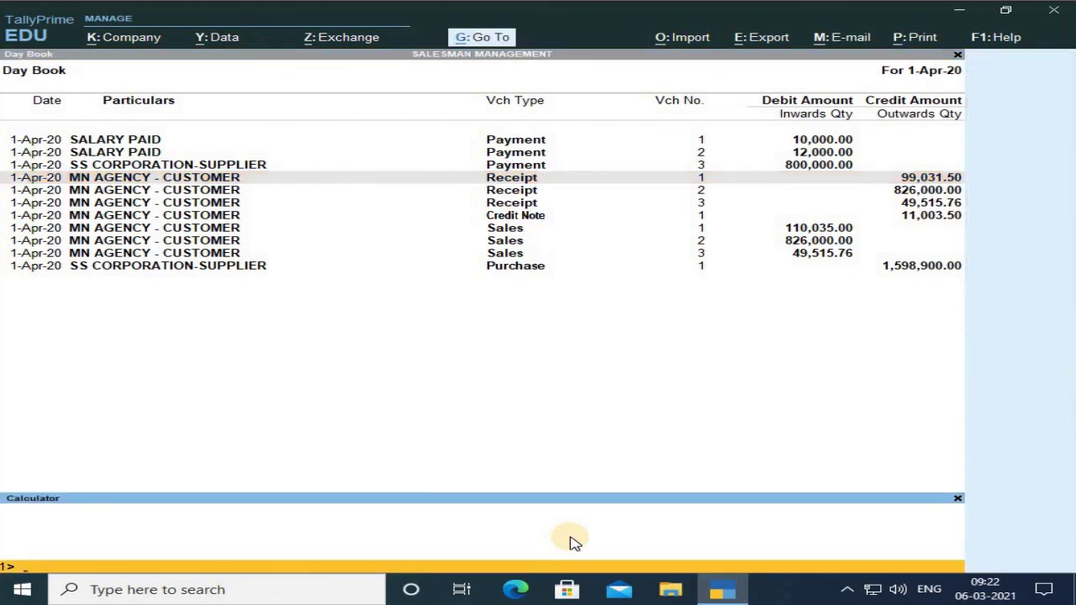
pyautogui.write('11000-1')
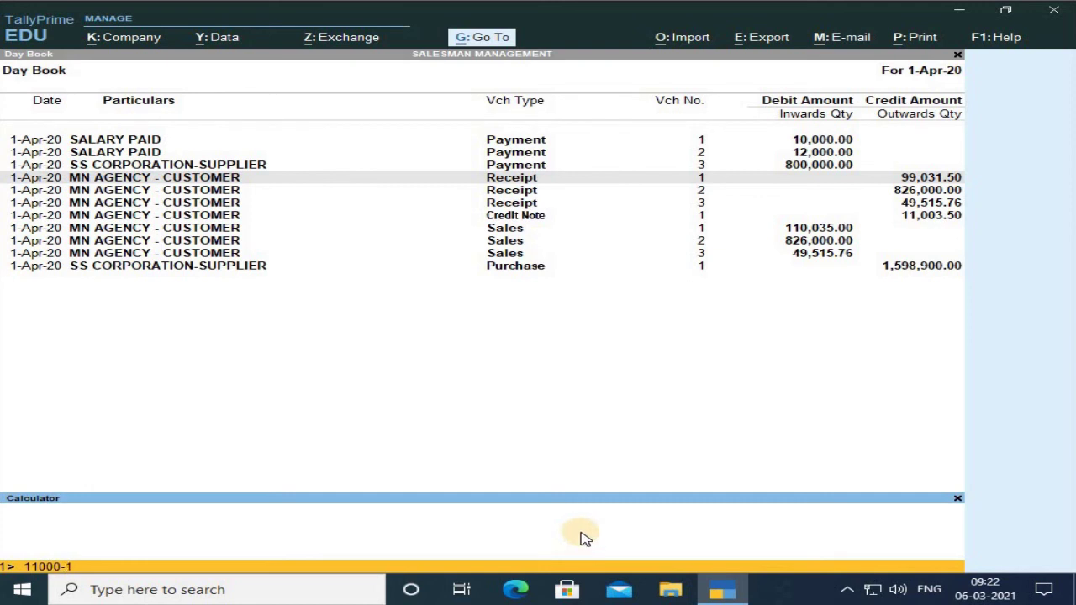
pyautogui.write('1000')
pyautogui.press('Return')
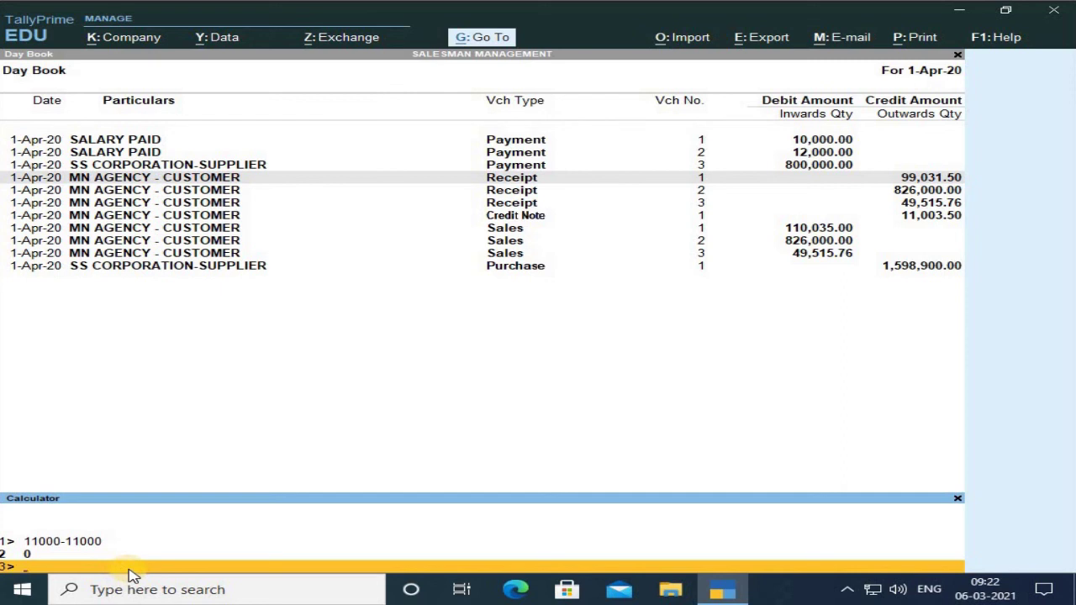
# - Calculate 110035-11003.50 to check receipt 1 against sales voucher 1 less credit note 1
pyautogui.write('11')
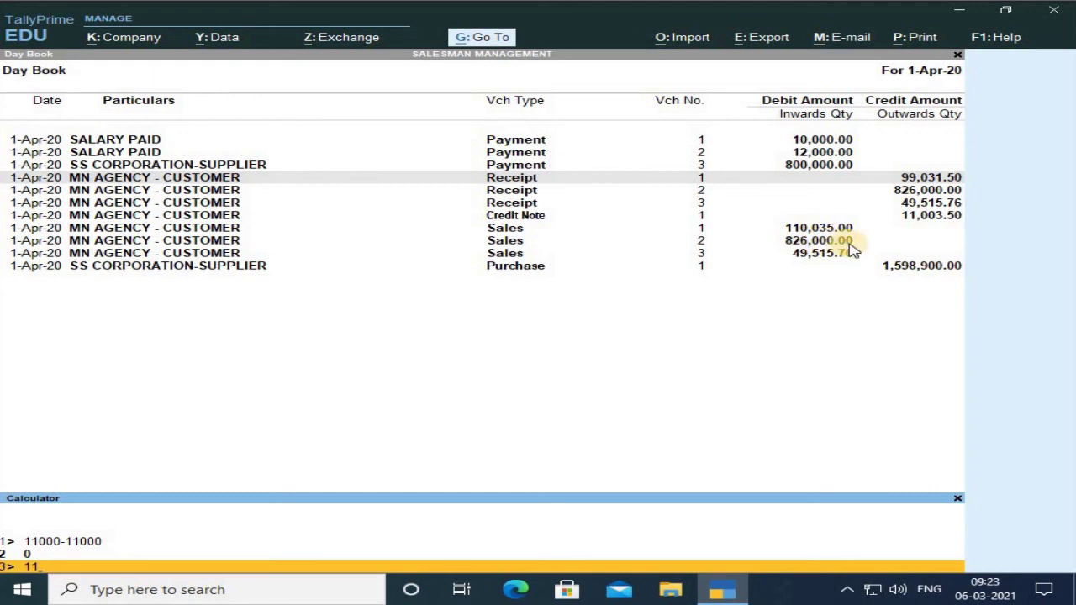
pyautogui.write('0')
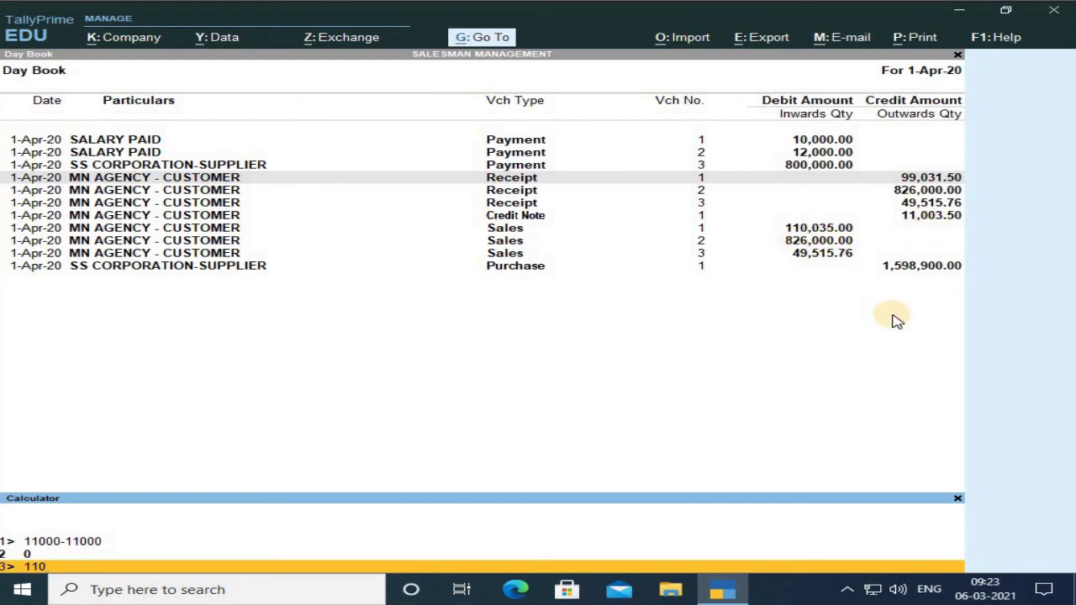
pyautogui.write('035-')
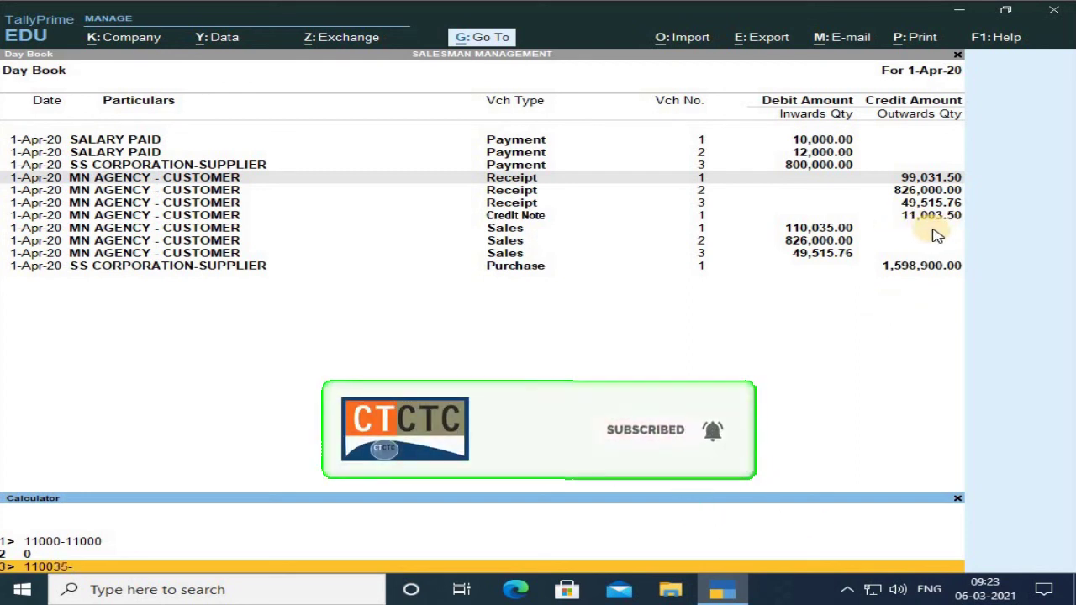
pyautogui.write('11')
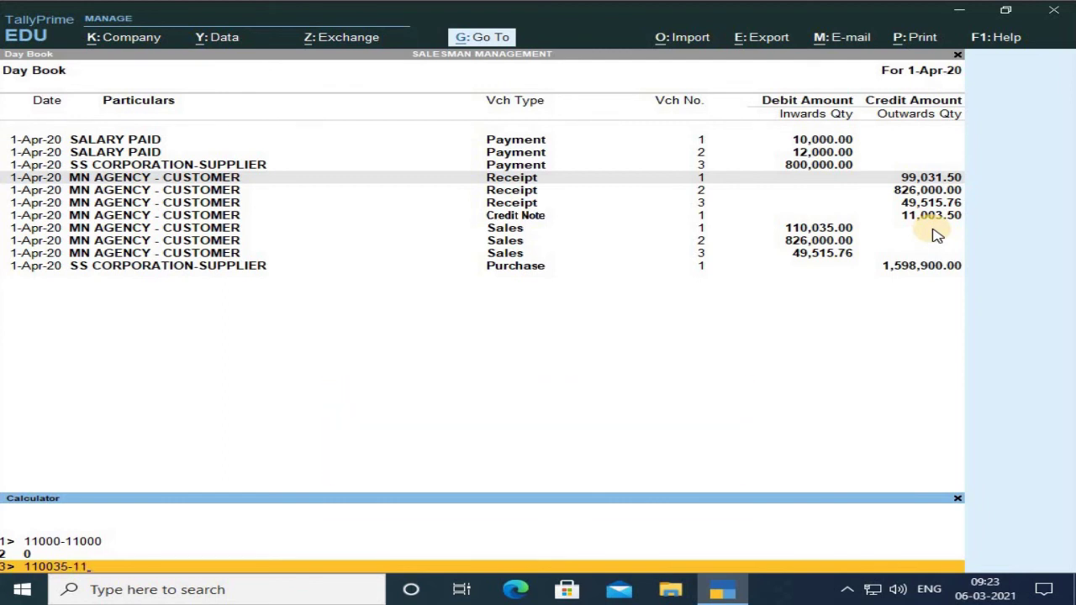
pyautogui.write('003.50')
pyautogui.press('Return')
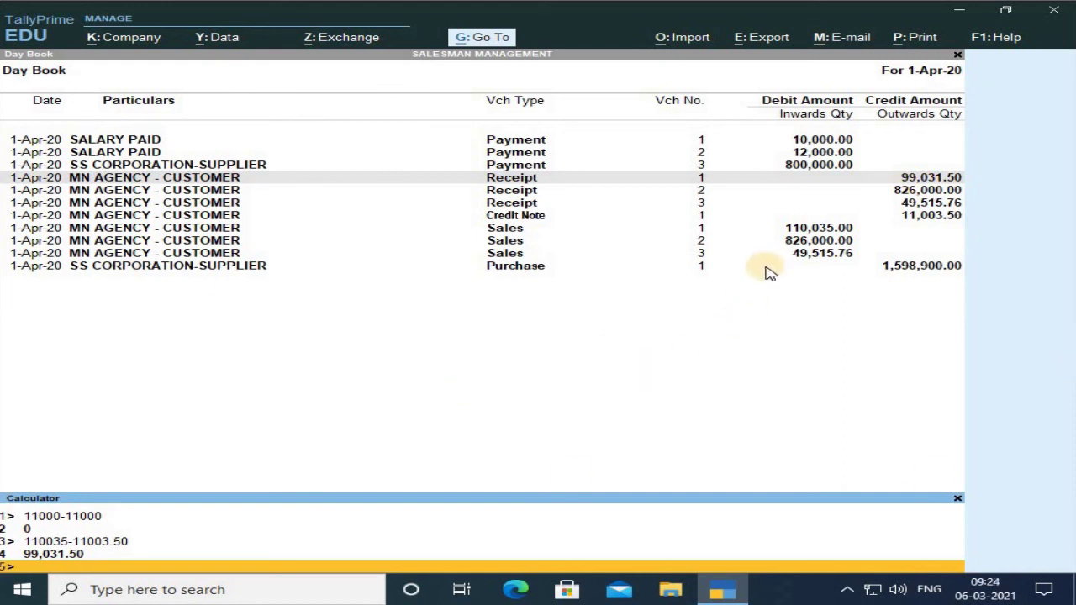
# - Open SALARY PAID payment voucher 1 from the Day Book to review its cost centre class, and return to the Day Book
pyautogui.click(517, 180)
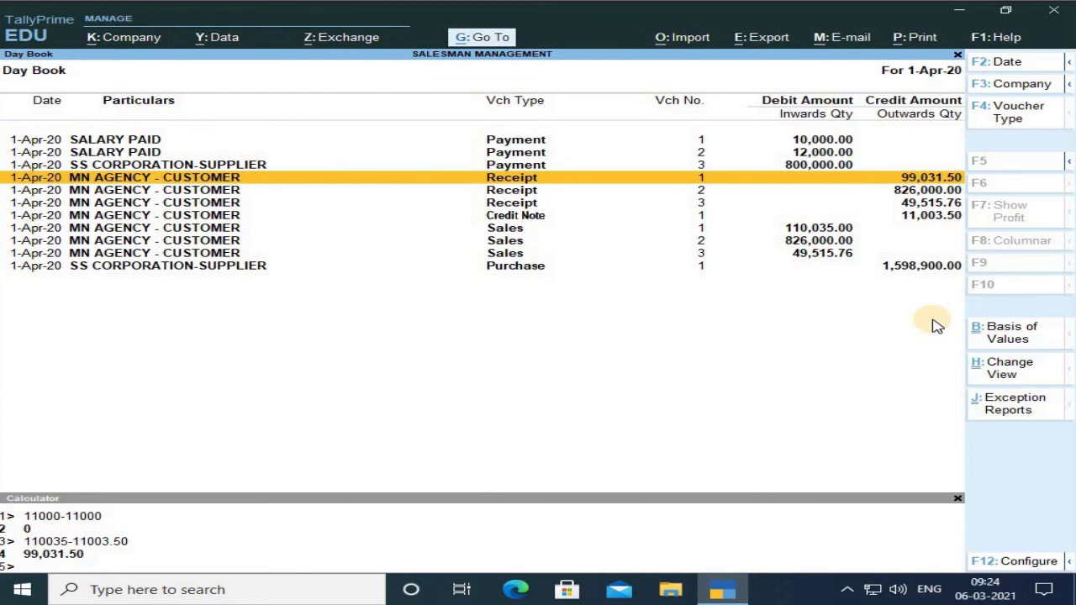
pyautogui.press('Up')
pyautogui.press('Up')
pyautogui.press('Up')
pyautogui.press('Return')
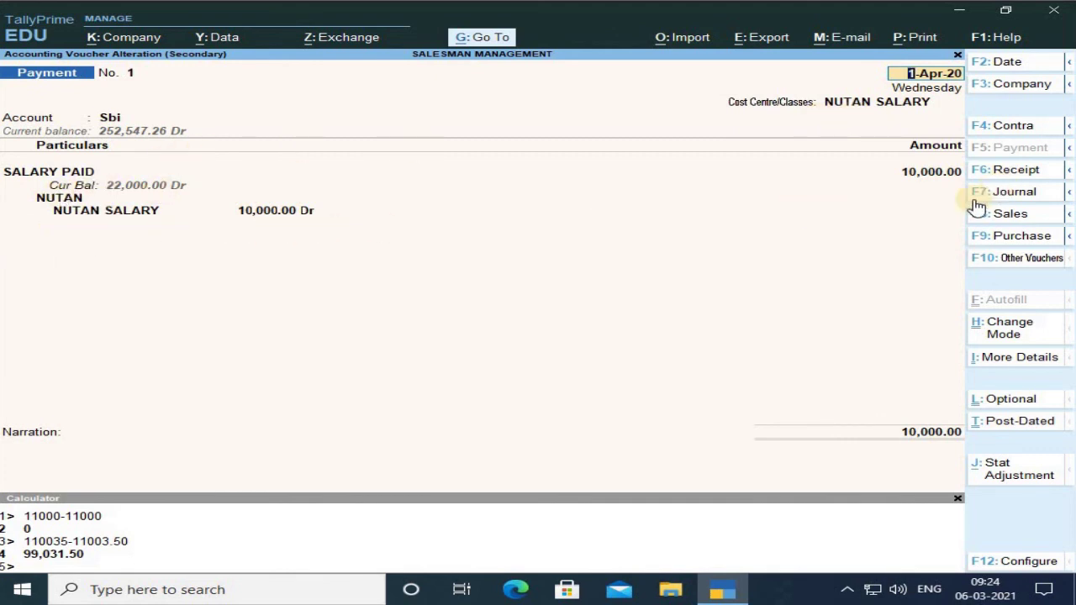
pyautogui.press('Escape')
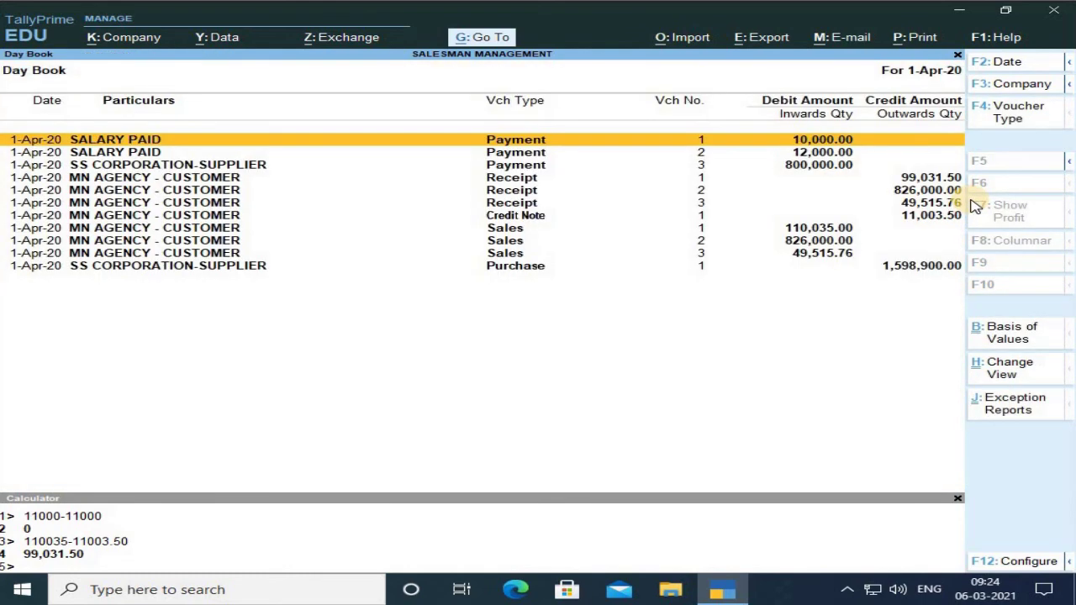
# - Open SALARY PAID payment voucher 2 and go through its account, cost centre class and salary amount fields
pyautogui.press('Down')
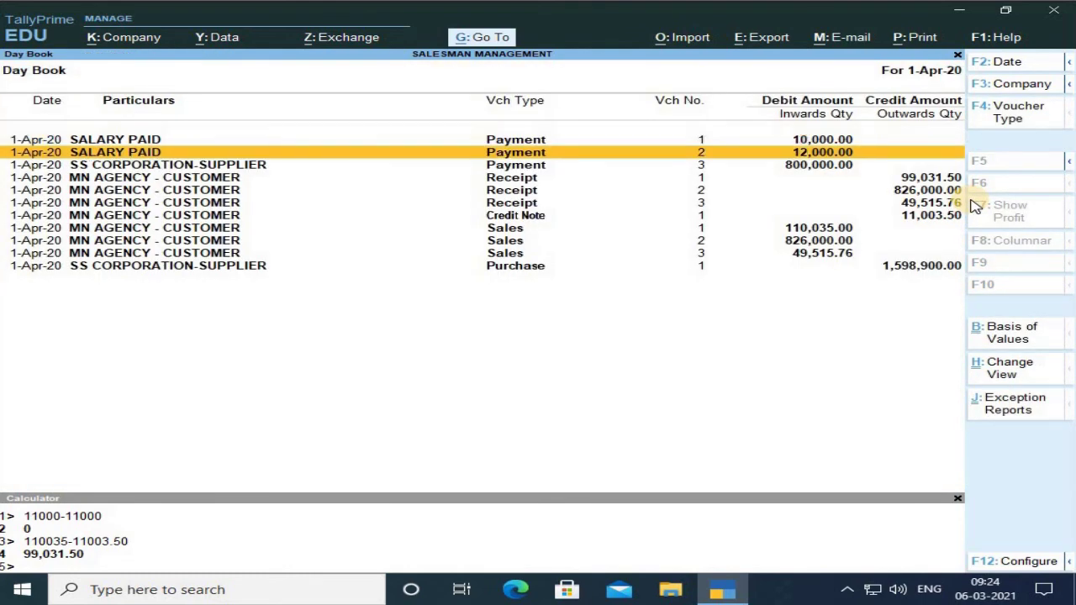
pyautogui.press('Return')
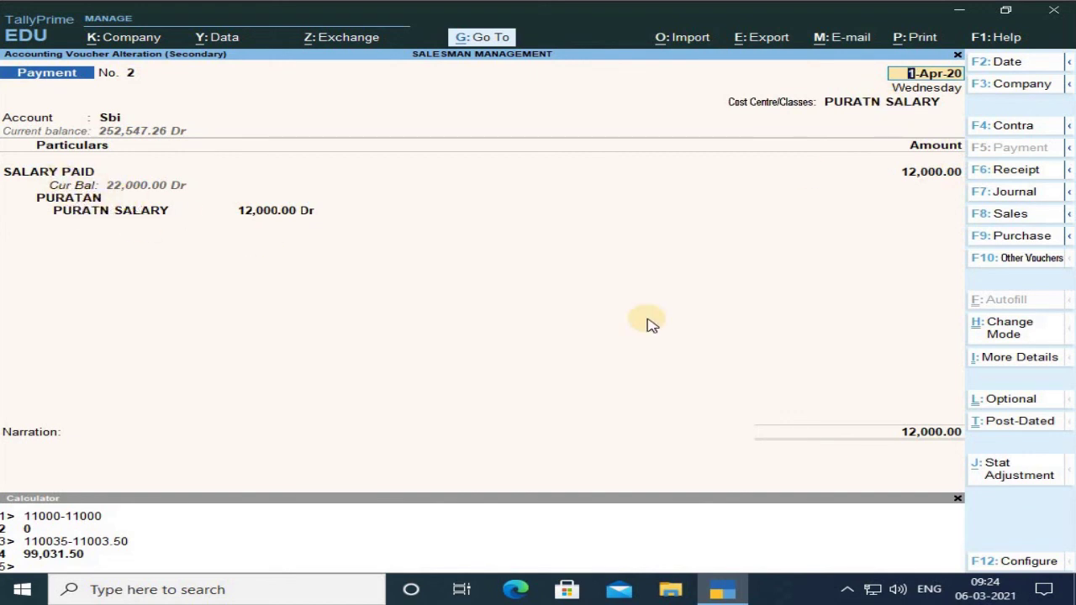
pyautogui.press('Return')
pyautogui.press('Return')
pyautogui.press('Return')
pyautogui.press('Return')
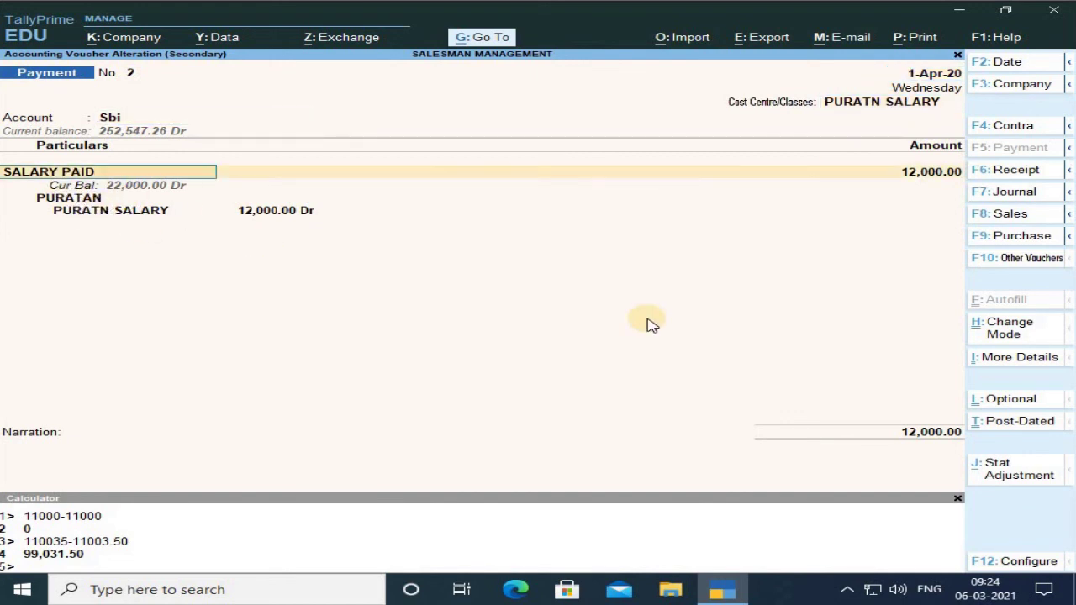
pyautogui.press('Return')
pyautogui.press('Return')
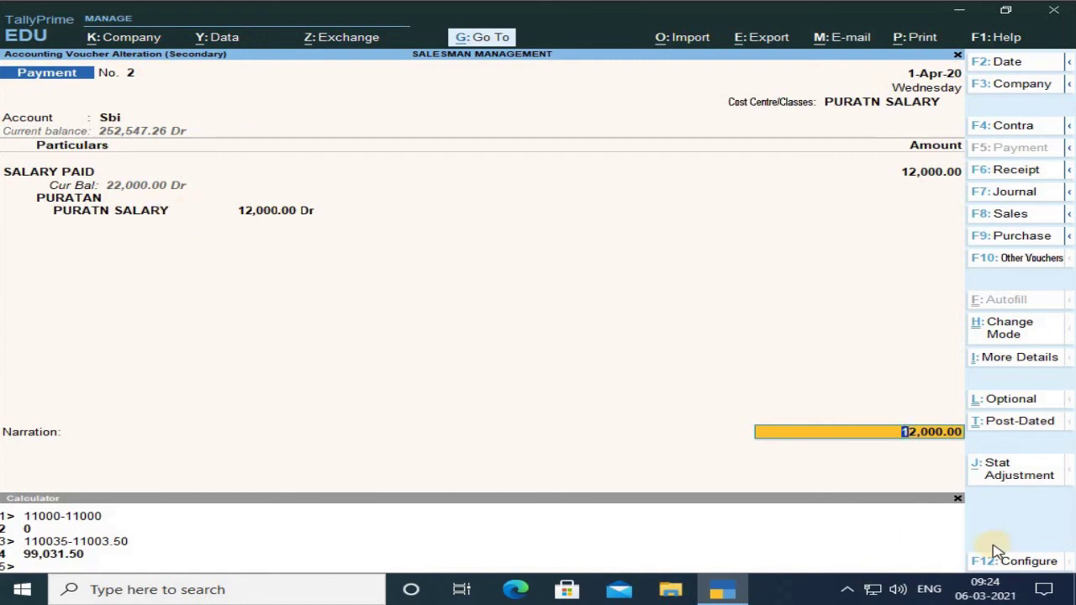
# - Go through the Sbi bank allocation of payment voucher 2 and accept the voucher
pyautogui.press('Return')
pyautogui.press('Return')
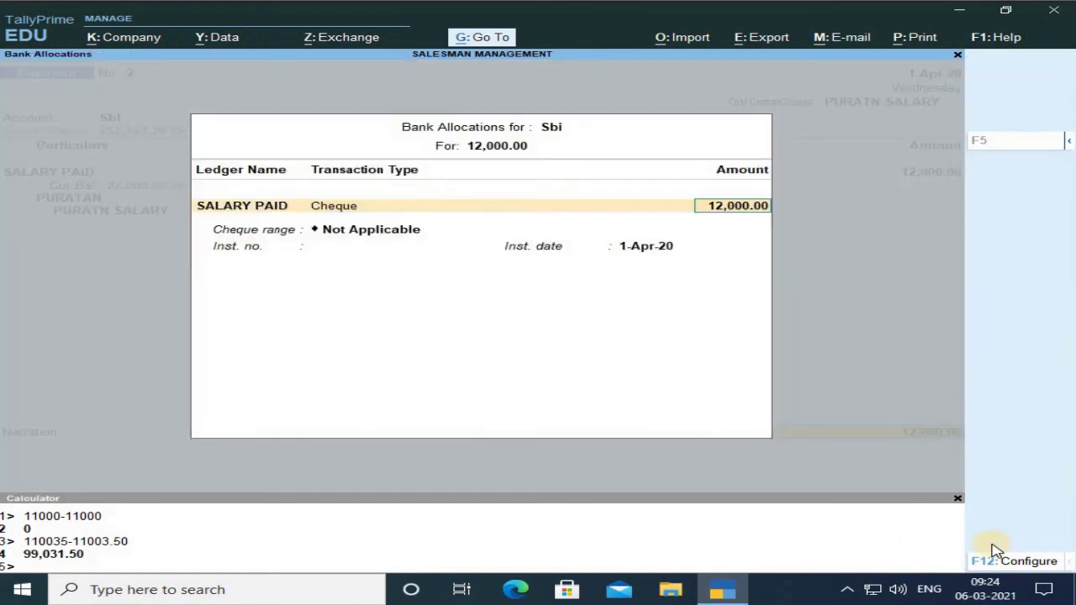
pyautogui.press('Return')
pyautogui.press('Return')
pyautogui.press('Return')
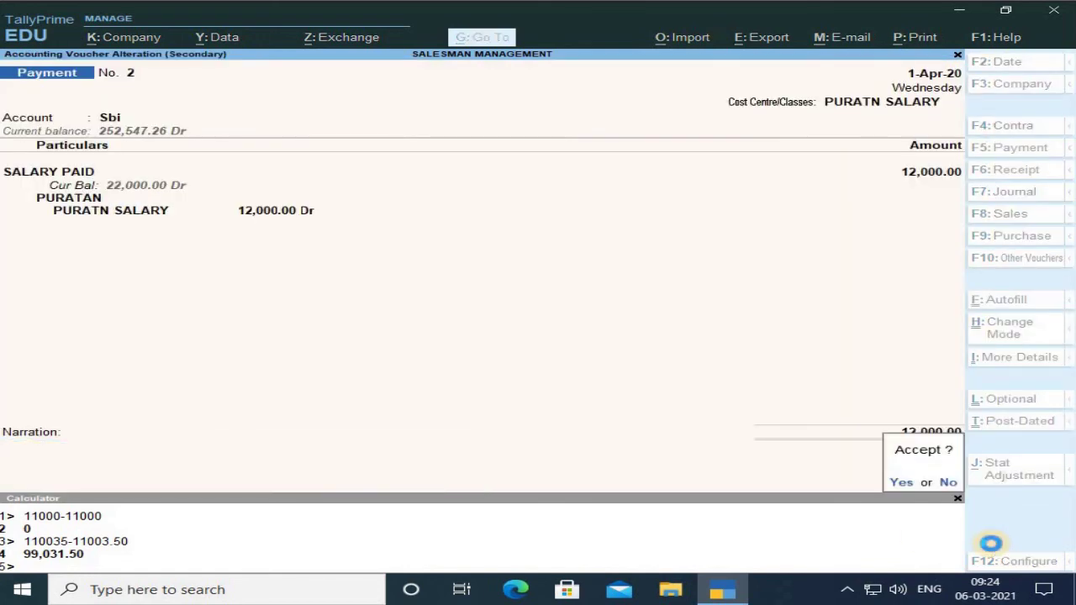
pyautogui.press('Return')
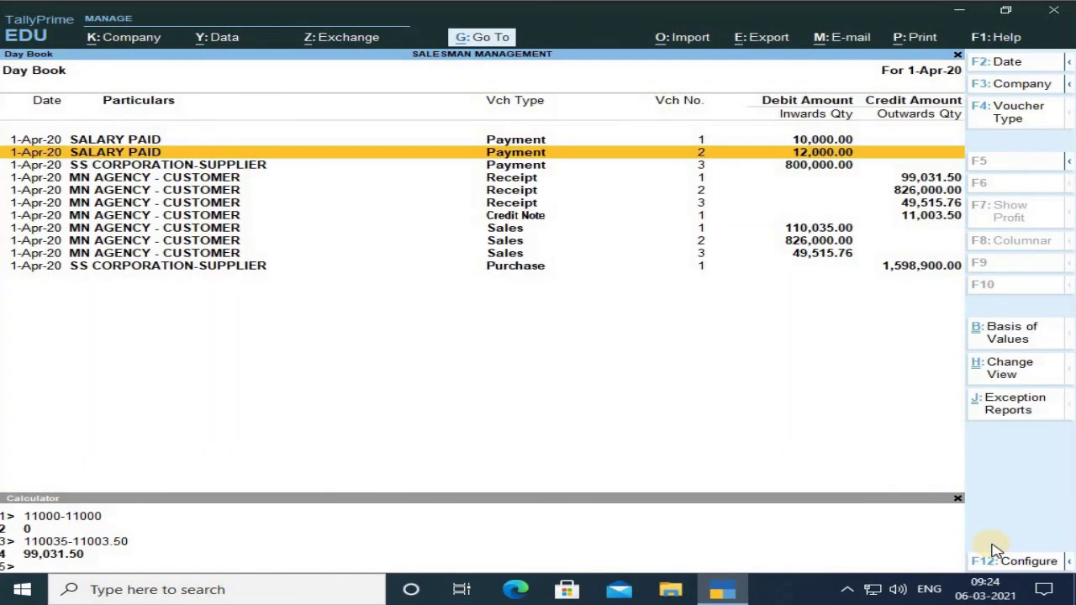
# - Open SS CORPORATION-SUPPLIER payment voucher 3 to check its cost centre class field, and return to the Day Book
pyautogui.press('Down')
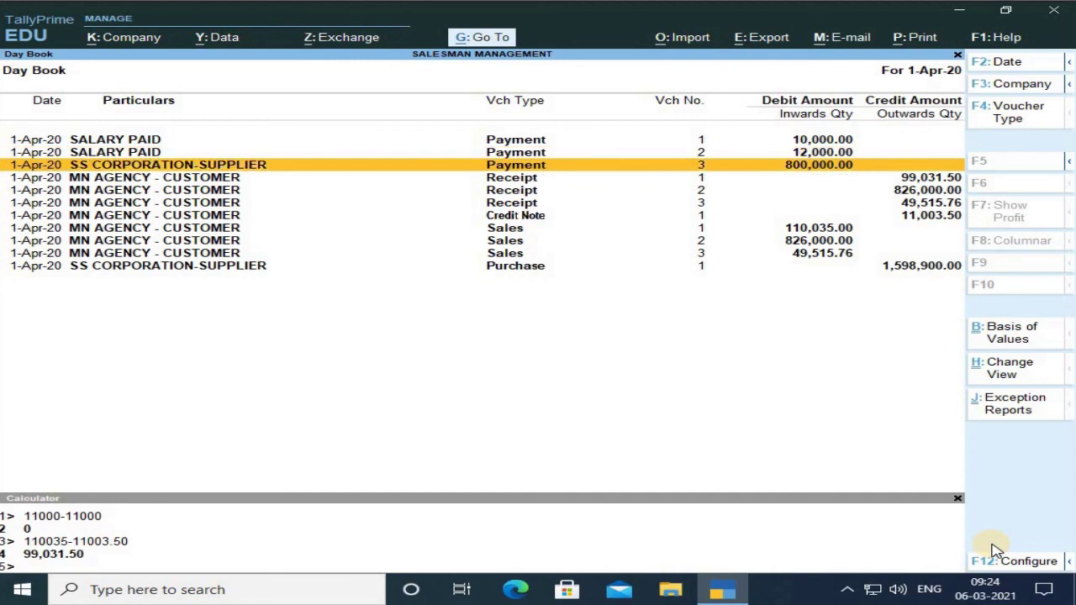
pyautogui.press('Return')
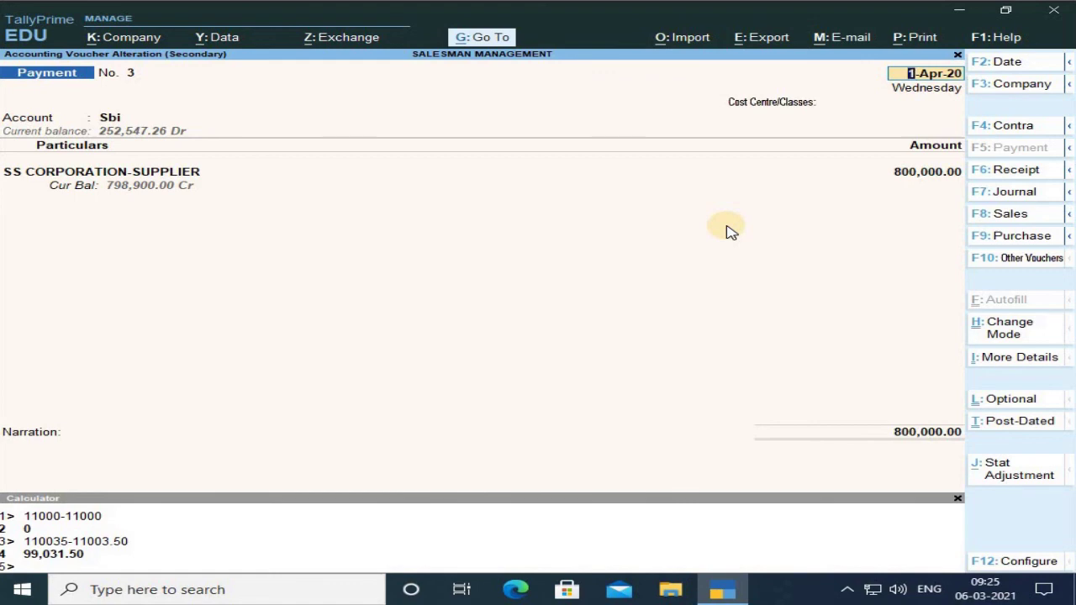
pyautogui.press('Escape')
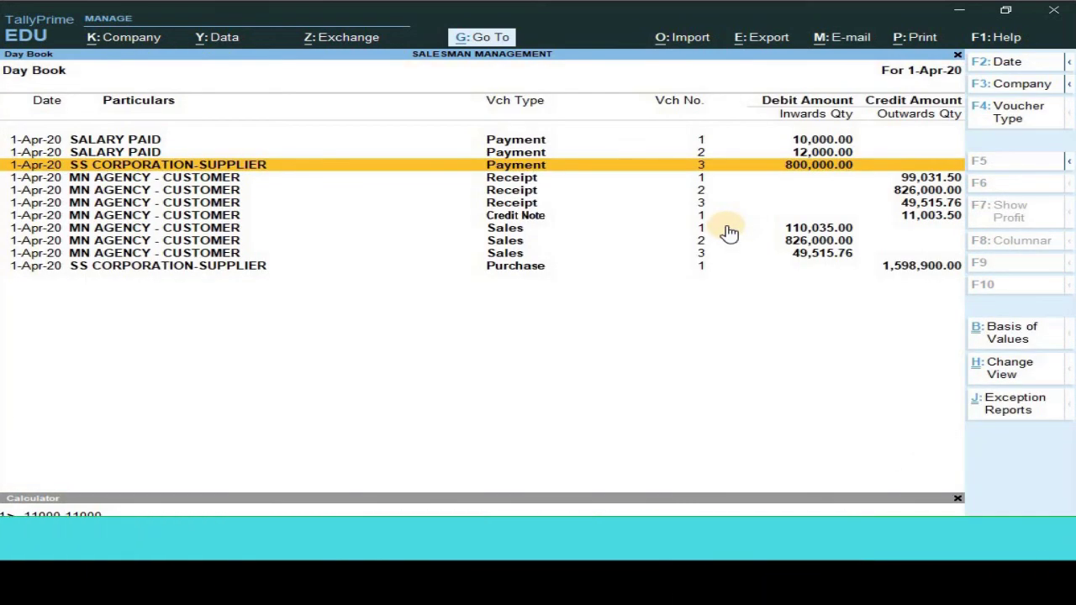
# - Leave the Day Book for the Gateway of Tally and open Display More Reports
pyautogui.press('Escape')
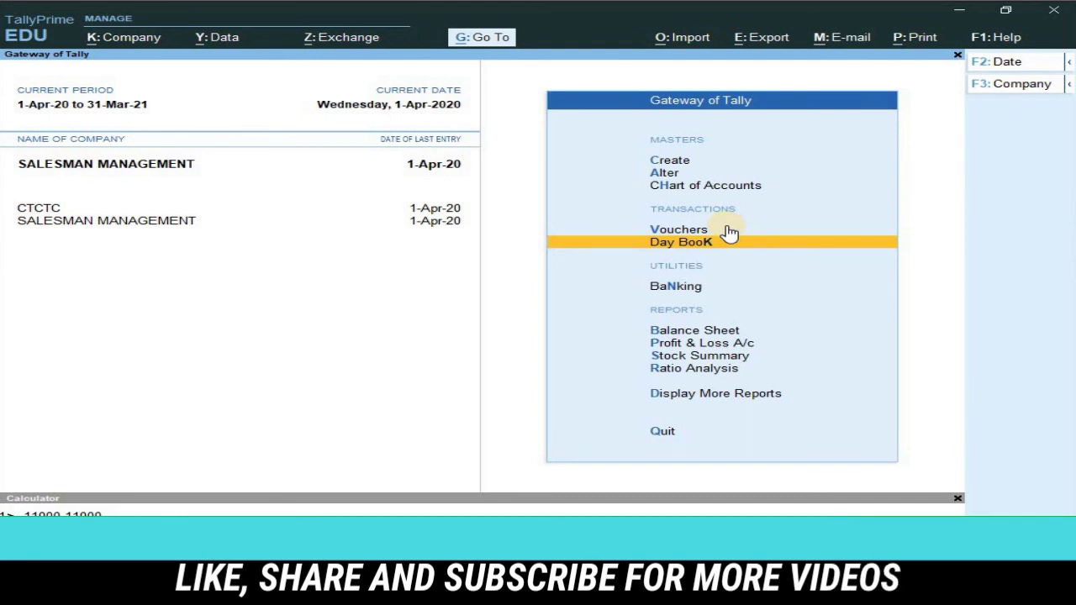
pyautogui.press('Down')
pyautogui.press('Down')
pyautogui.press('Down')
pyautogui.press('Down')
pyautogui.press('Down')
pyautogui.press('Down')
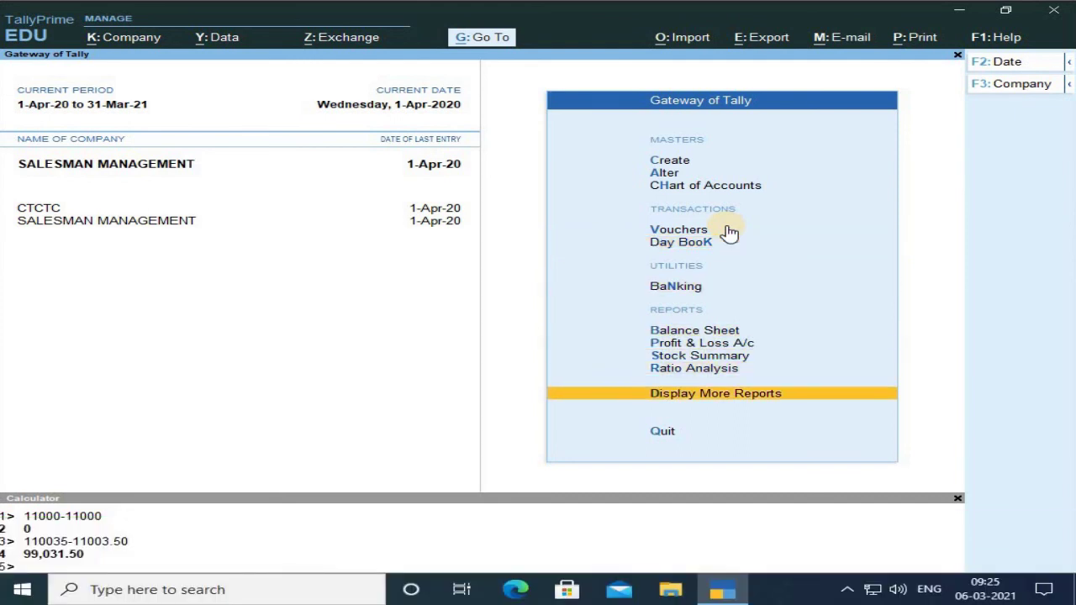
pyautogui.press('Return')
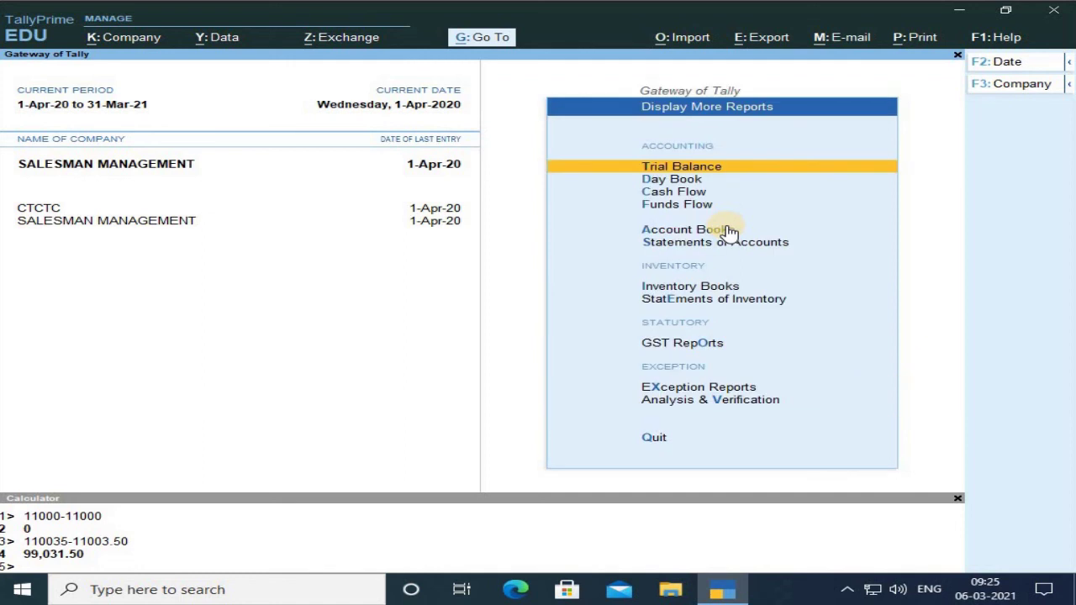
# - Open Statements of Accounts among the additional accounting reports
pyautogui.press('Down')
pyautogui.press('Down')
pyautogui.press('Down')
pyautogui.press('Down')
pyautogui.press('Down')
pyautogui.press('Down')
pyautogui.press('Down')
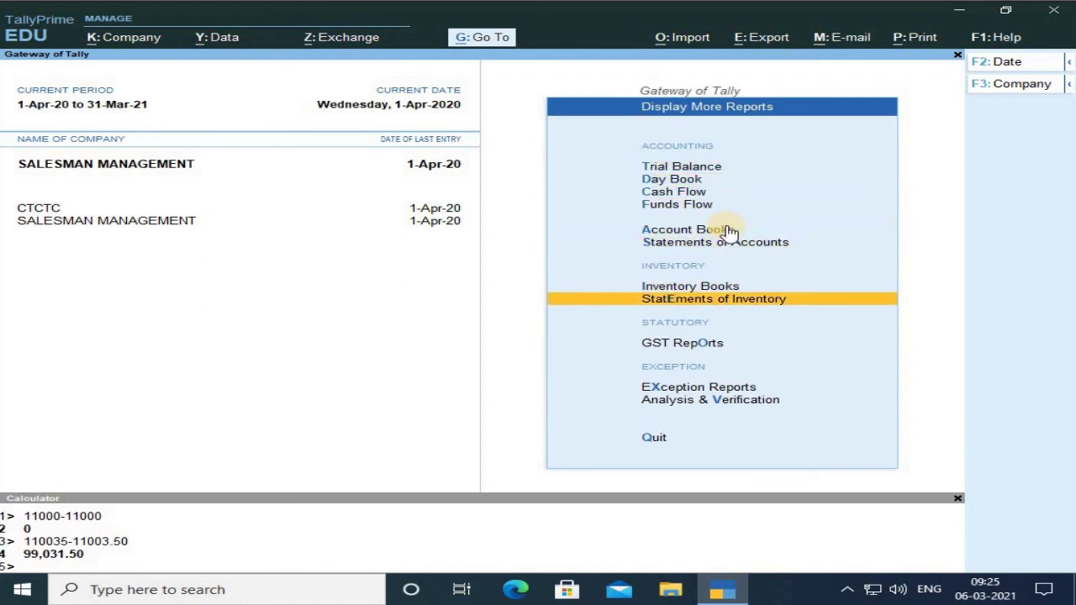
pyautogui.press('Up')
pyautogui.press('Up')
pyautogui.press('Up')
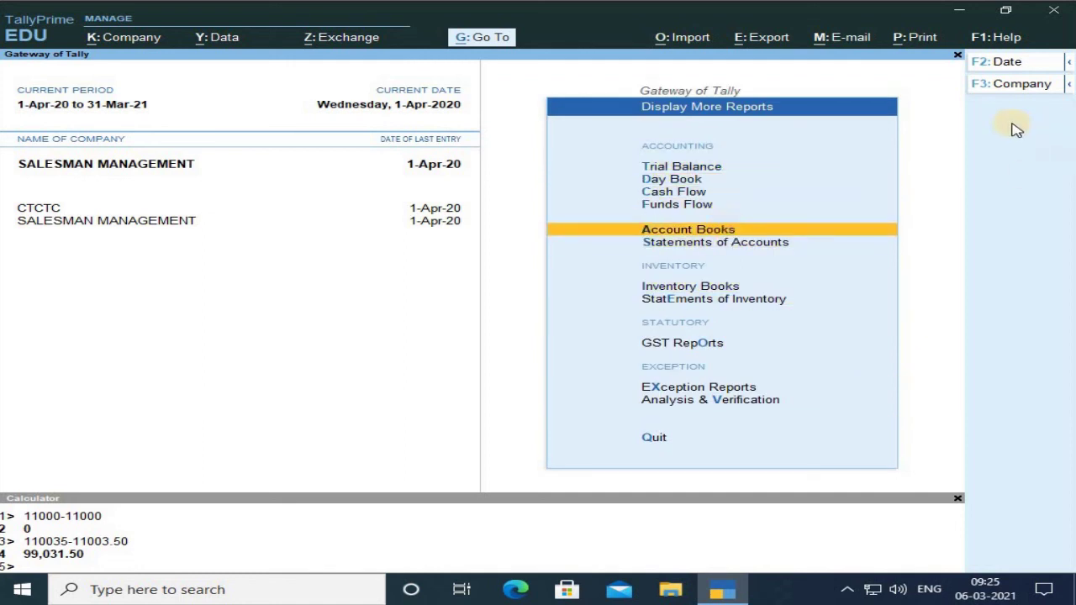
pyautogui.press('Down')
pyautogui.press('Return')
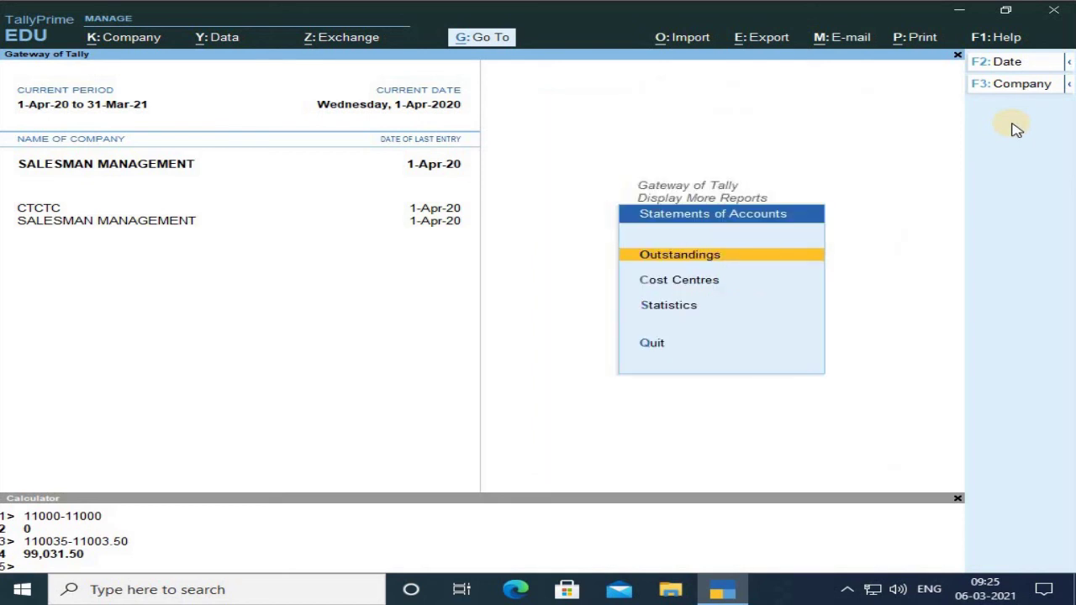
# - Display the Category Summary report for Cost Centres
pyautogui.press('Down')
pyautogui.press('Return')
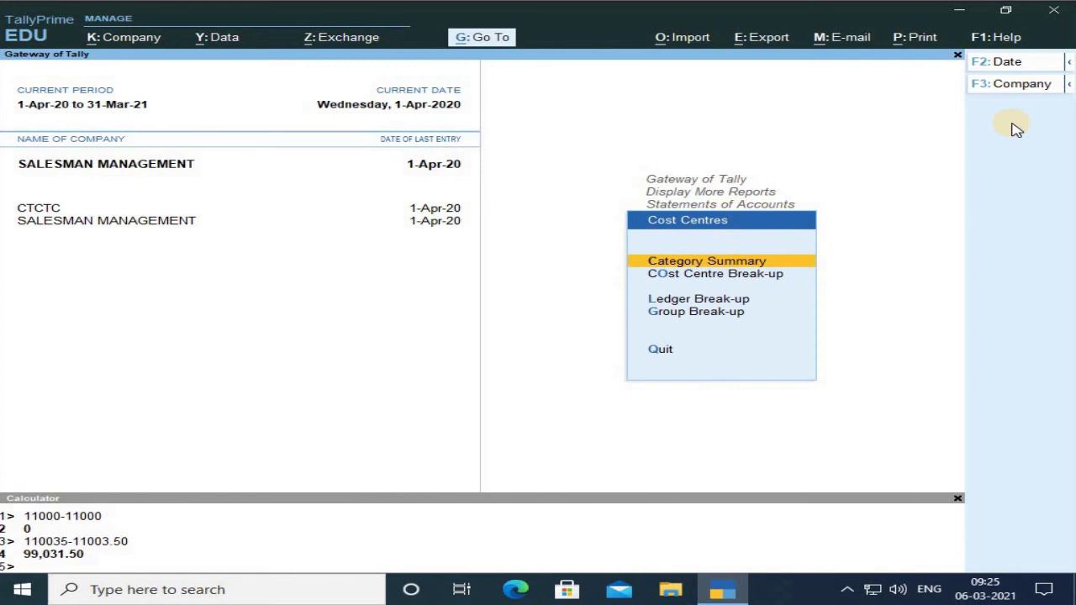
pyautogui.press('Return')
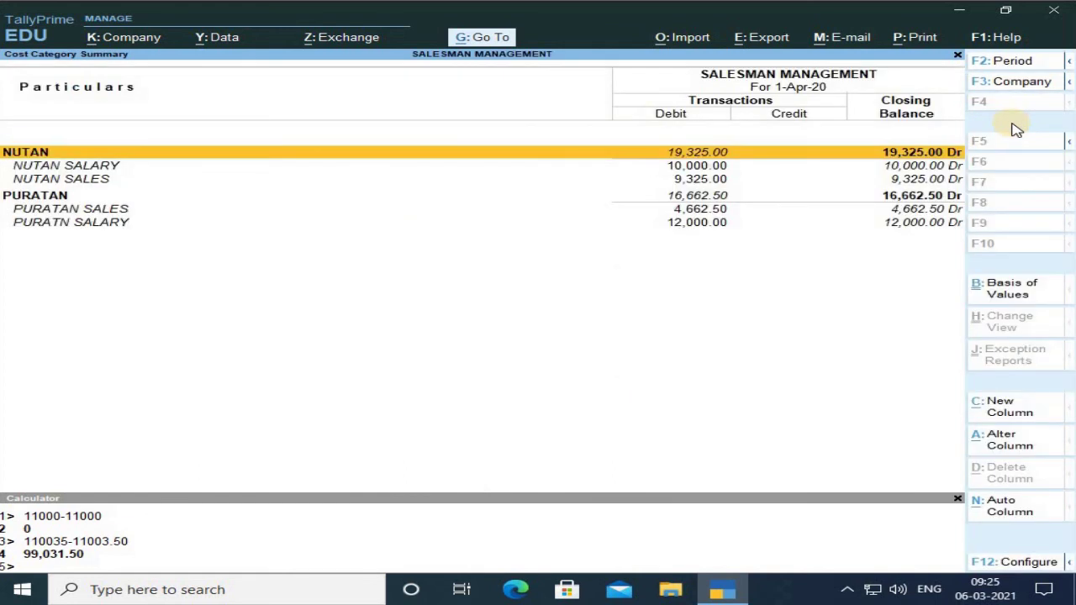